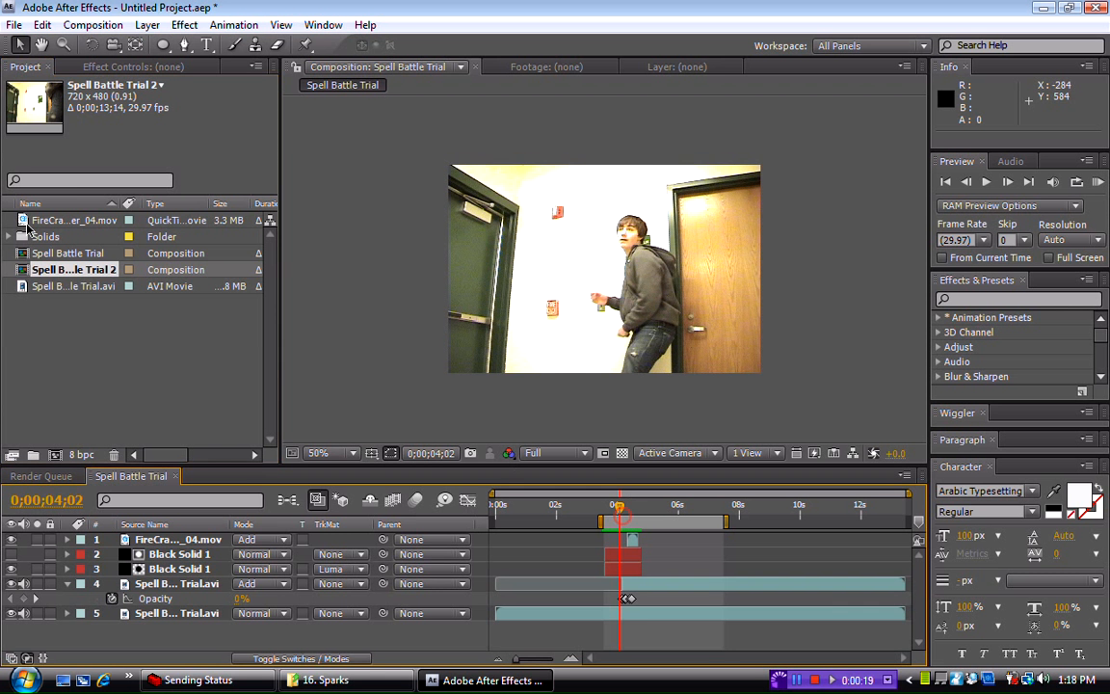
- Create a new composition from Spell Battle Trial.avi and move the current time to 0;00;04;09
{"action": "left_click", "coordinate": [96, 355]}
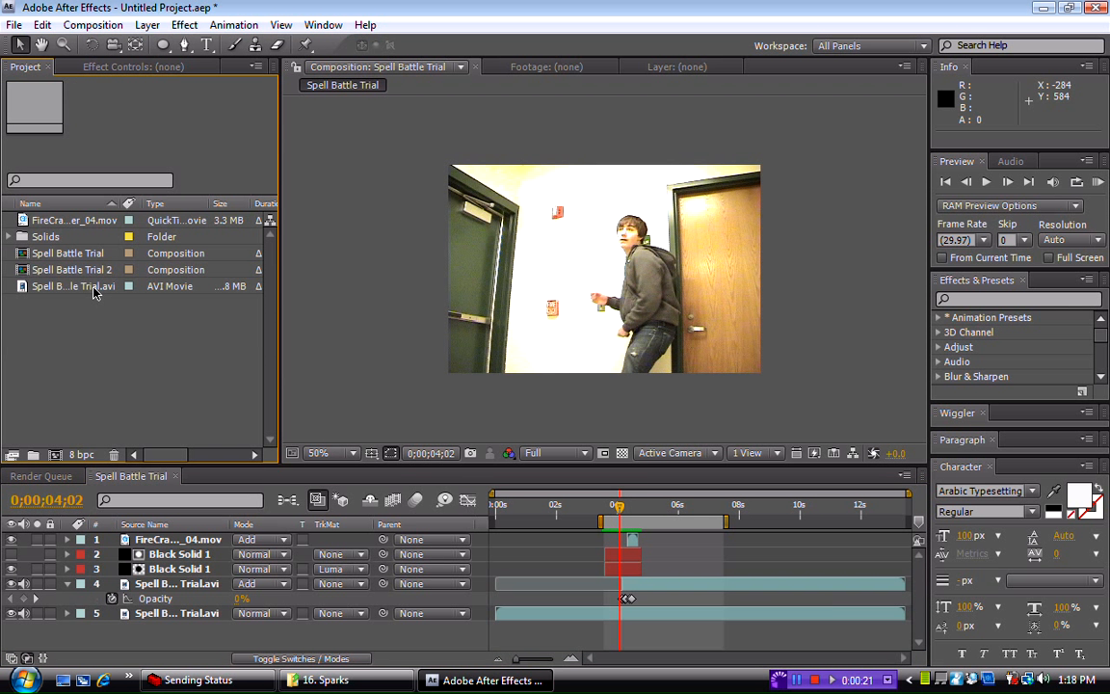
{"action": "left_click", "coordinate": [92, 287]}
{"action": "left_click_drag", "start_coordinate": [93, 288], "coordinate": [60, 456]}
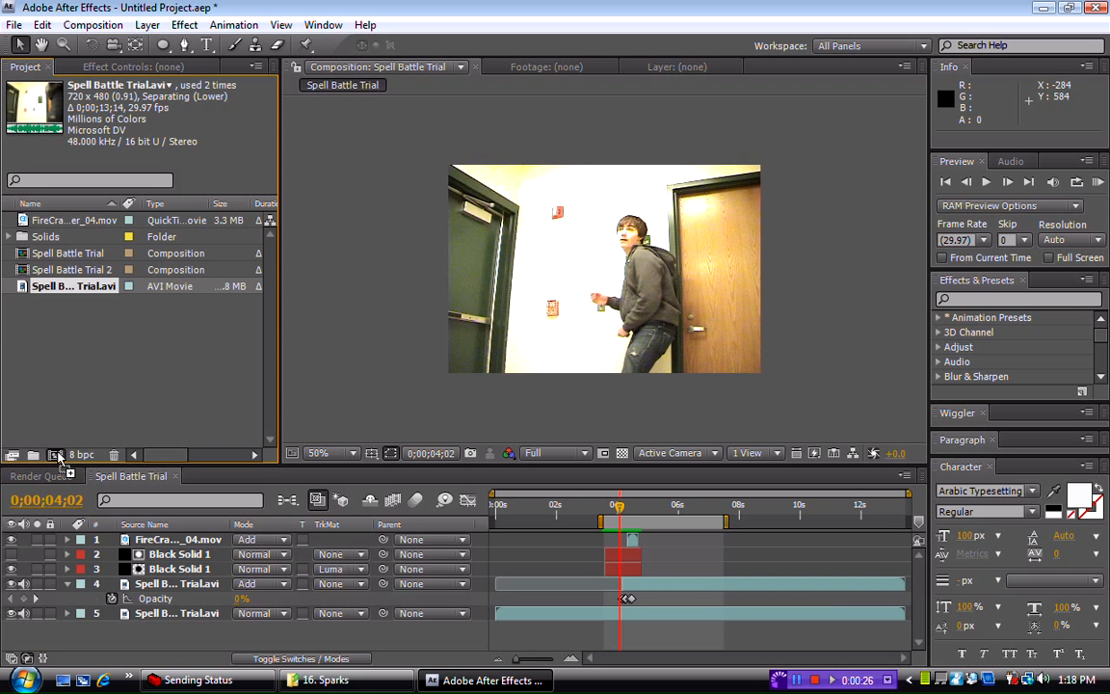
{"action": "left_click_drag", "start_coordinate": [60, 460], "coordinate": [56, 455]}
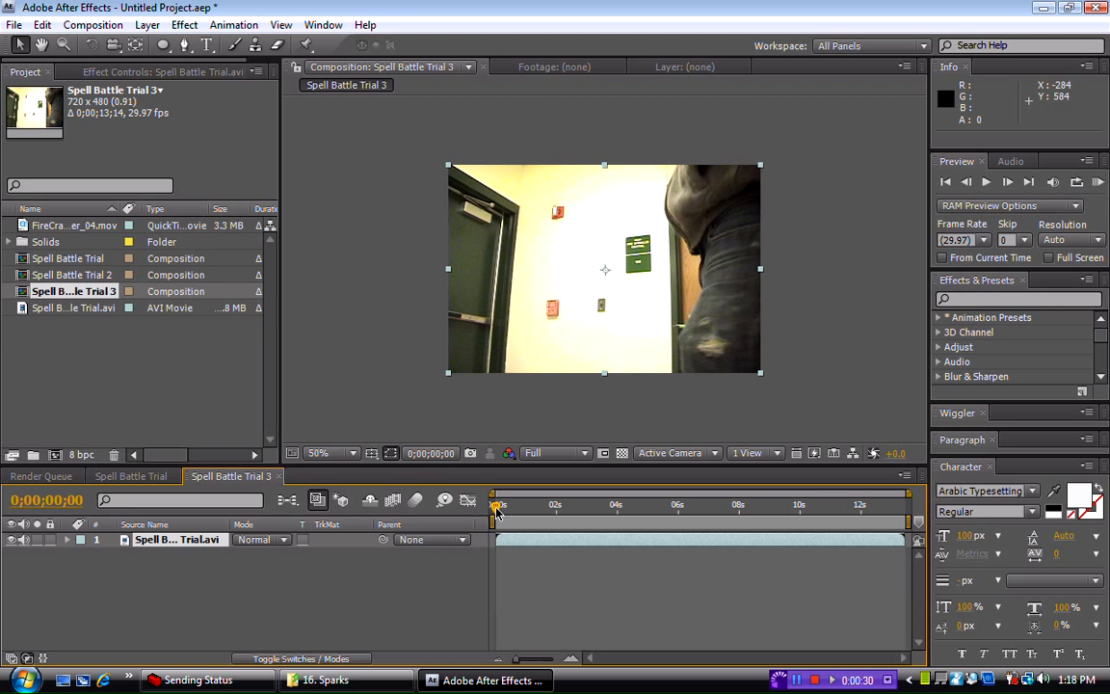
{"action": "left_click_drag", "start_coordinate": [498, 509], "coordinate": [618, 525]}
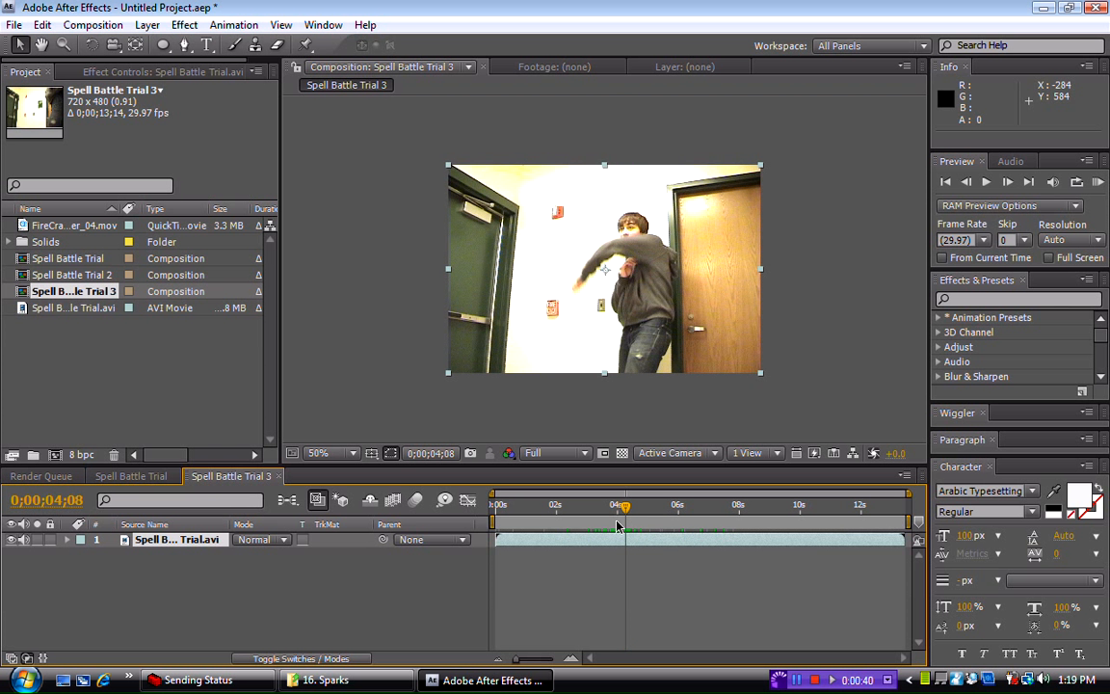
{"action": "key", "text": "Page_Down"}
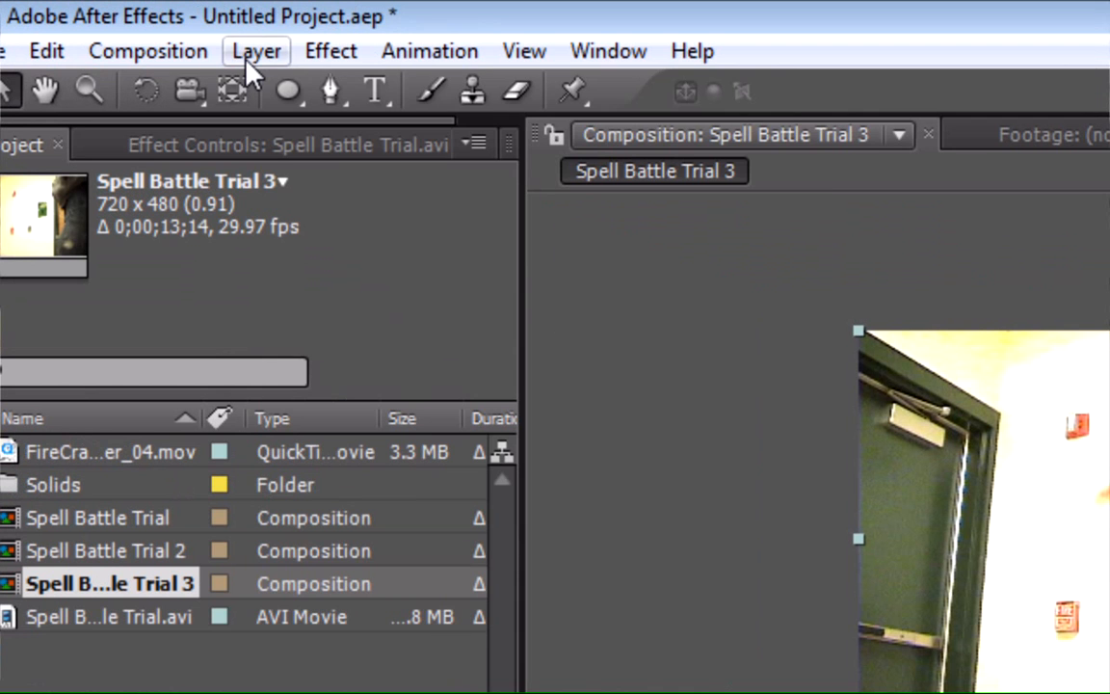
- Add a black solid at composition size, 720 x 480 px, with colour 000000
{"action": "left_click", "coordinate": [145, 26]}
{"action": "mouse_move", "coordinate": [808, 102]}
{"action": "left_click", "coordinate": [904, 128]}
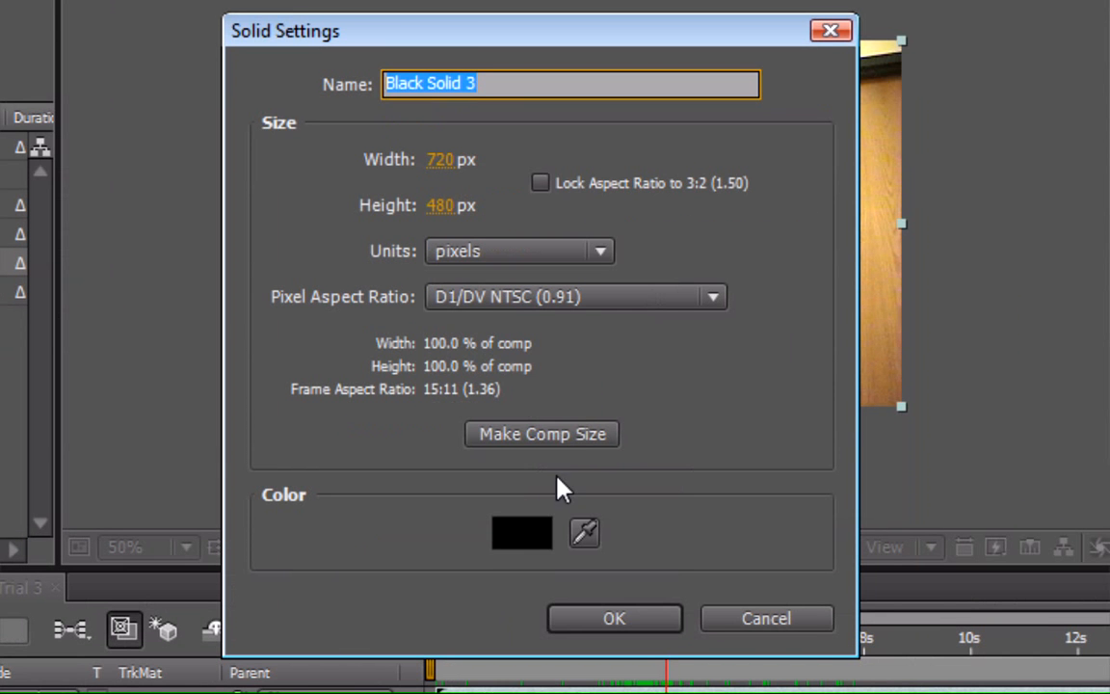
{"action": "left_click", "coordinate": [573, 434]}
{"action": "left_click", "coordinate": [511, 532]}
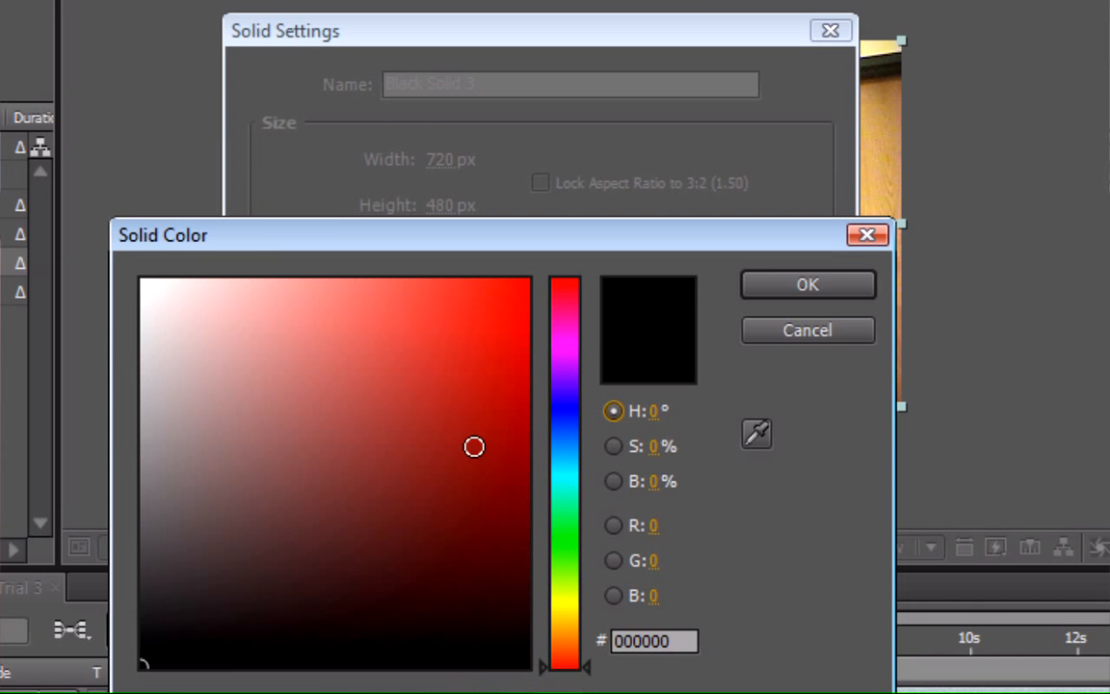
{"action": "left_click_drag", "start_coordinate": [462, 448], "coordinate": [535, 675]}
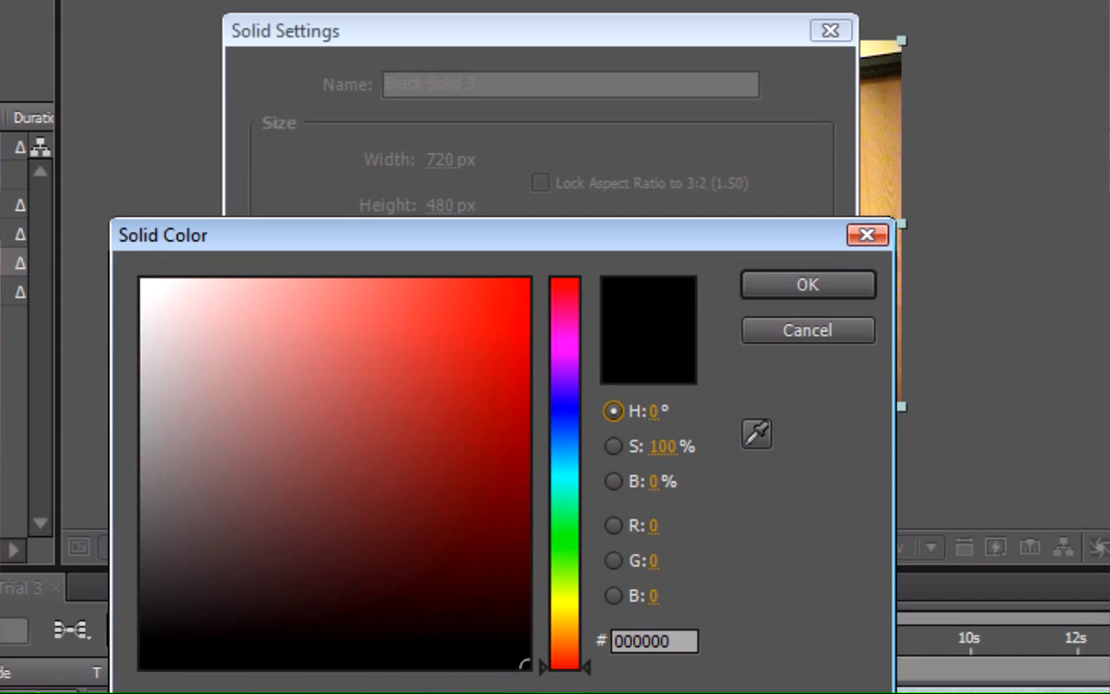
{"action": "left_click", "coordinate": [846, 281]}
{"action": "left_click", "coordinate": [607, 620]}
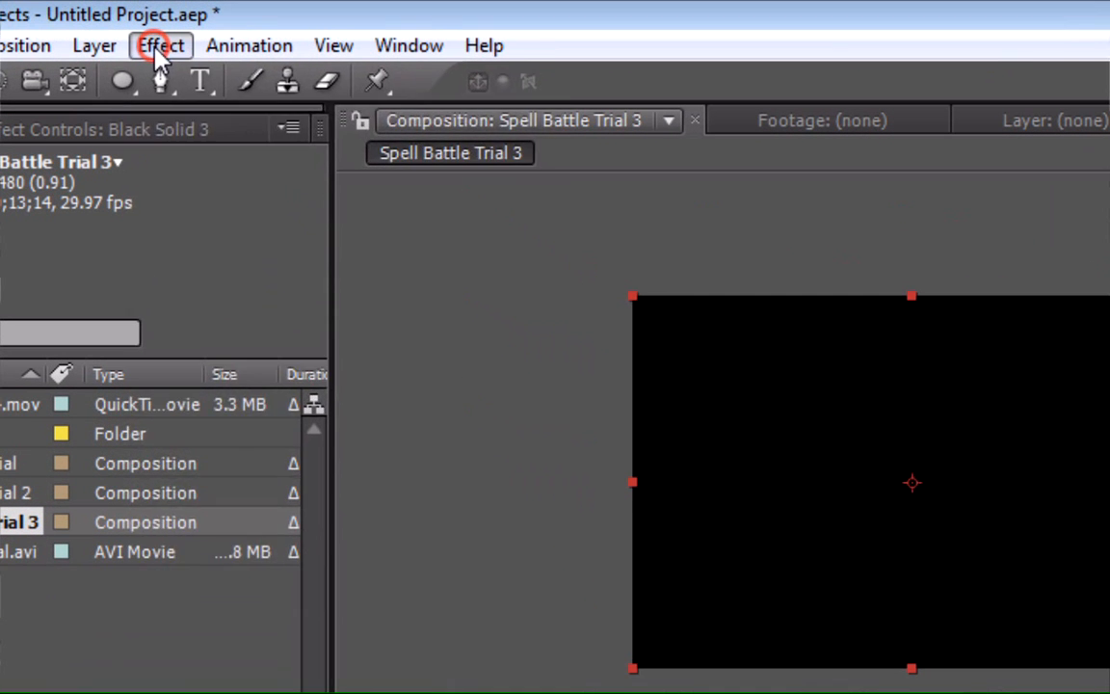
- Apply the Fractal Noise effect to the black solid layer
{"action": "left_click", "coordinate": [175, 32]}
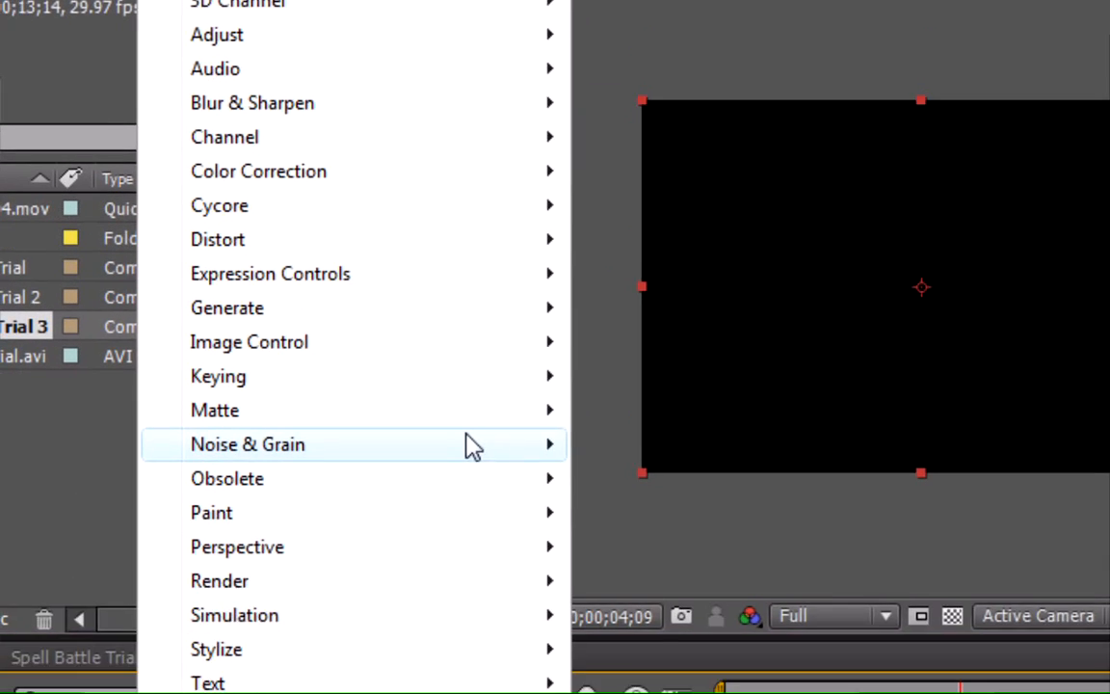
{"action": "mouse_move", "coordinate": [554, 640]}
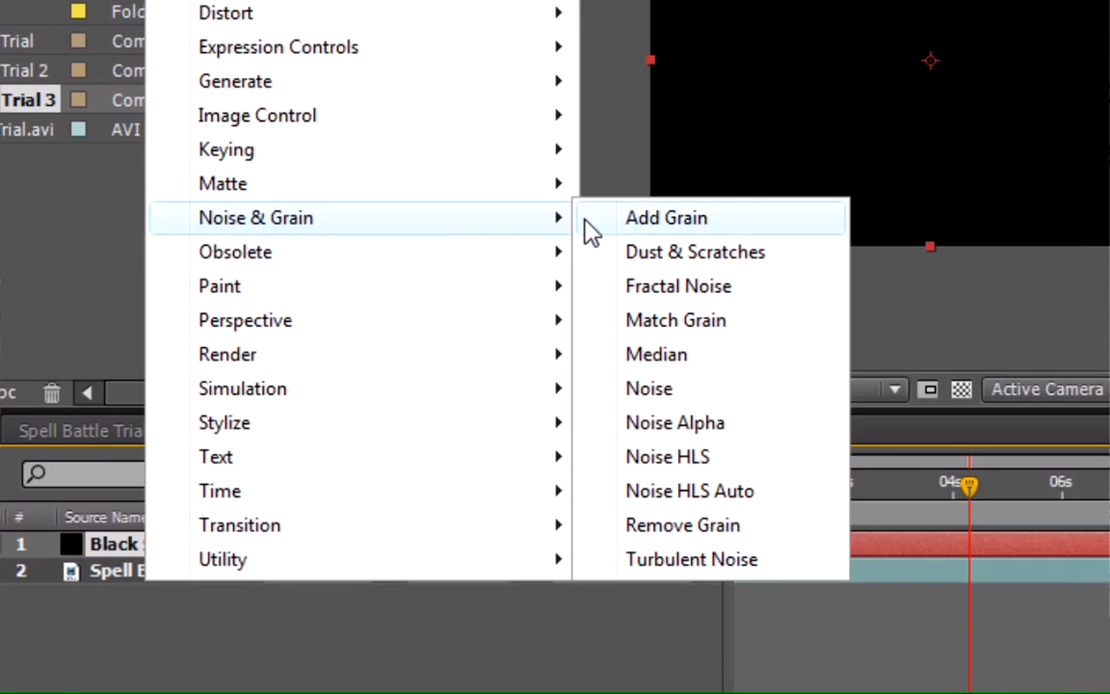
{"action": "left_click", "coordinate": [659, 287]}
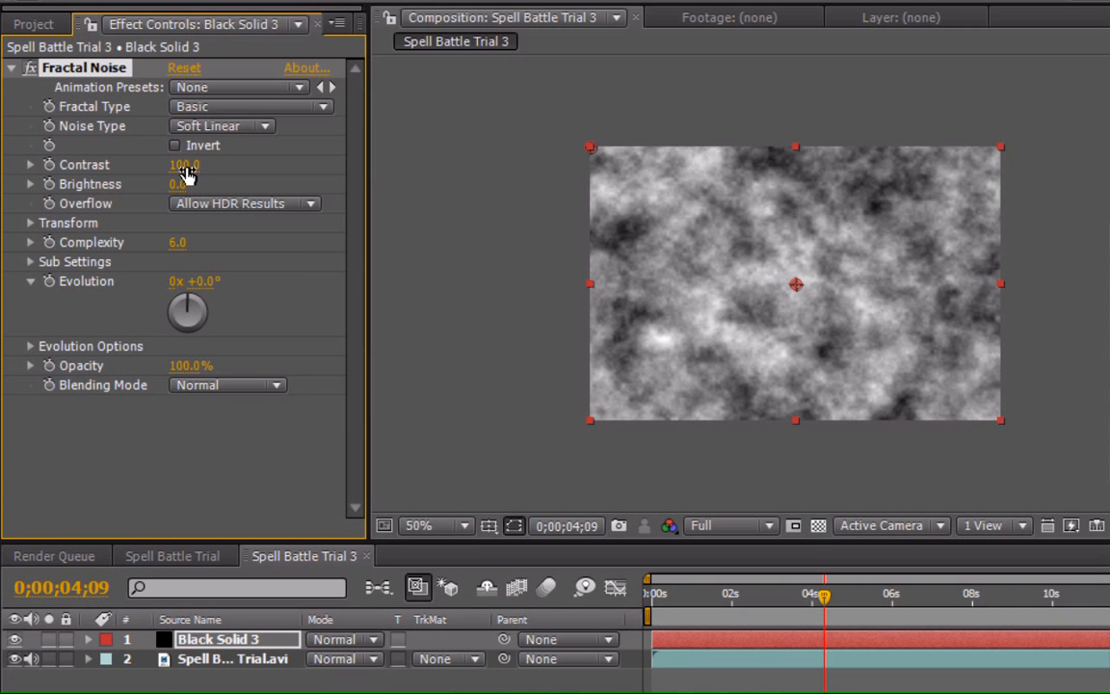
- Set the Fractal Noise contrast to 218 and its brightness to -12
{"action": "left_click_drag", "start_coordinate": [186, 172], "coordinate": [305, 182]}
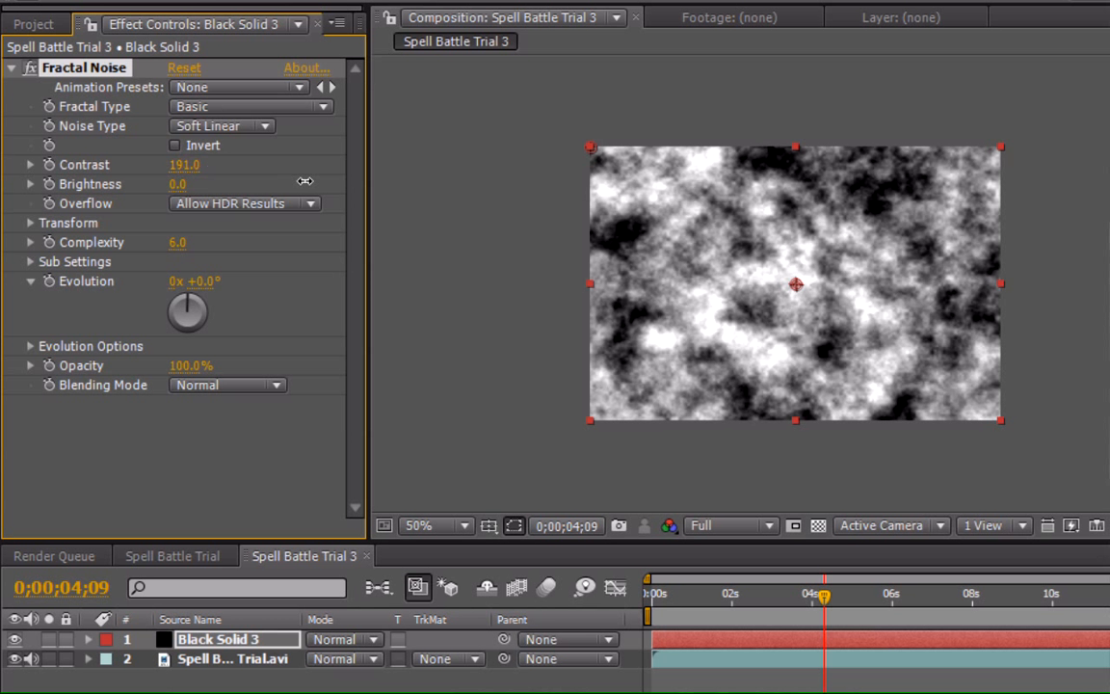
{"action": "left_click", "coordinate": [184, 166]}
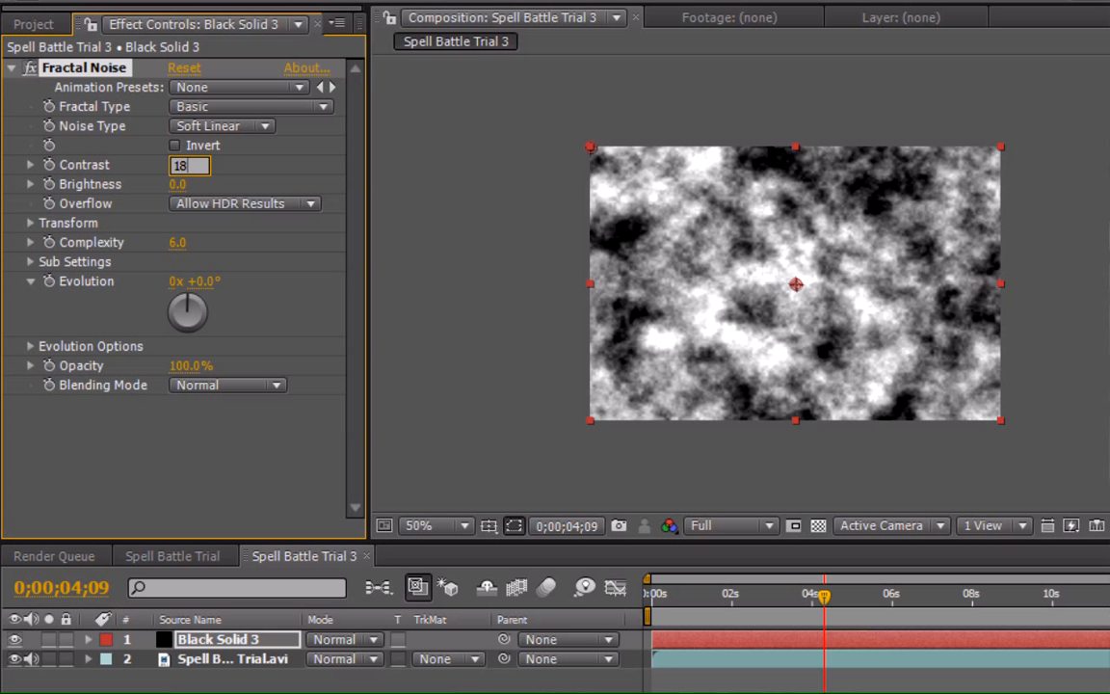
{"action": "type", "text": "180"}
{"action": "key", "text": "Return"}
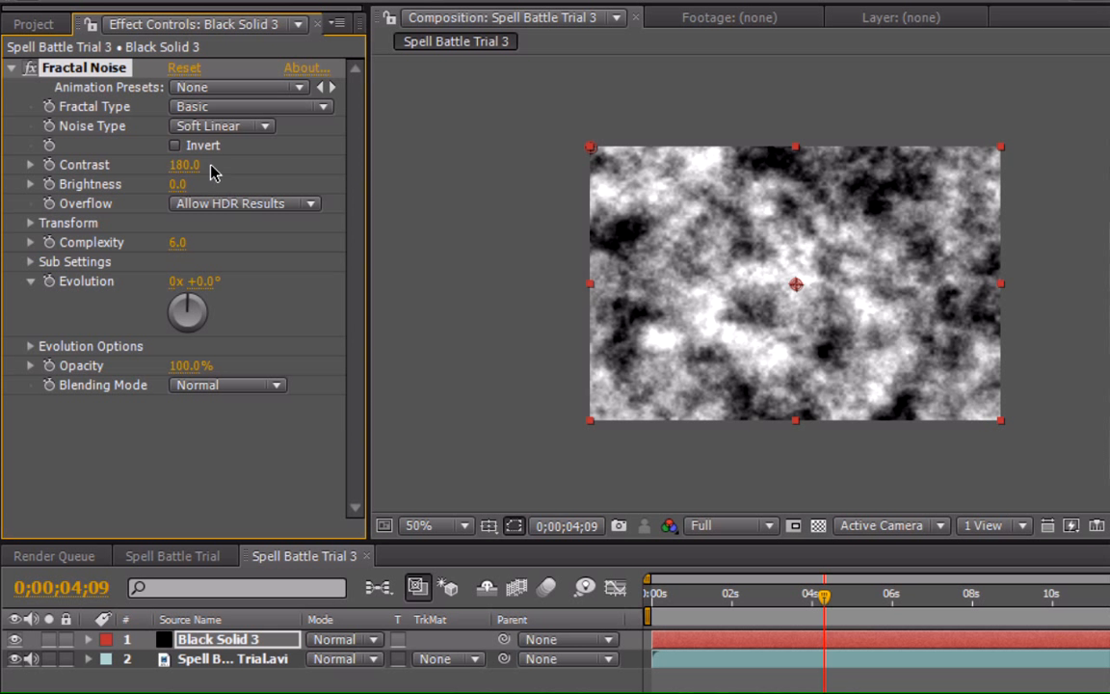
{"action": "left_click_drag", "start_coordinate": [188, 170], "coordinate": [236, 172]}
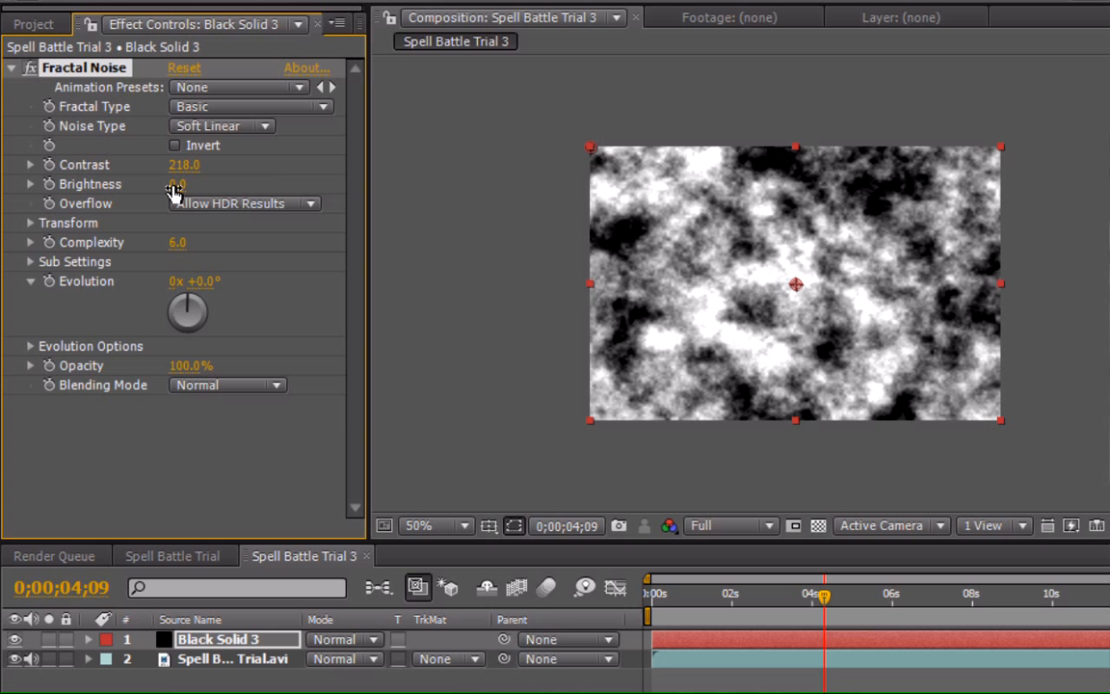
{"action": "mouse_move", "coordinate": [174, 184]}
{"action": "left_mouse_down"}
{"action": "mouse_move", "coordinate": [146, 184]}
{"action": "mouse_move", "coordinate": [157, 184]}
{"action": "left_mouse_up"}
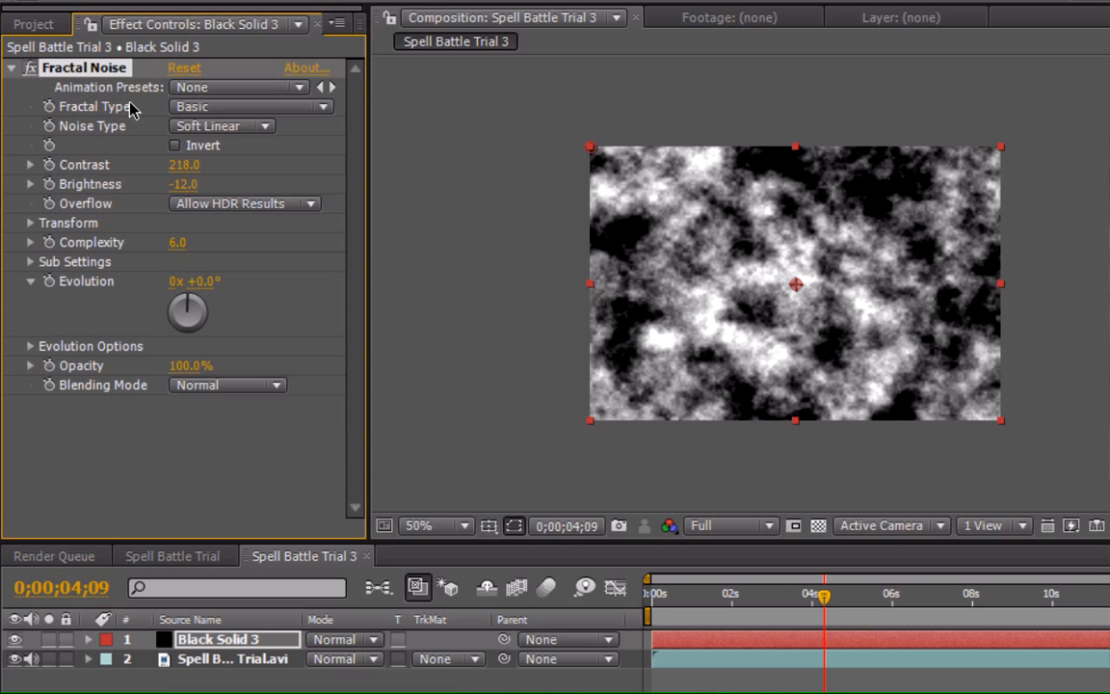
- Change the Fractal Noise fractal type to Dynamic Twist and collapse the effect's settings
{"action": "left_click", "coordinate": [256, 112]}
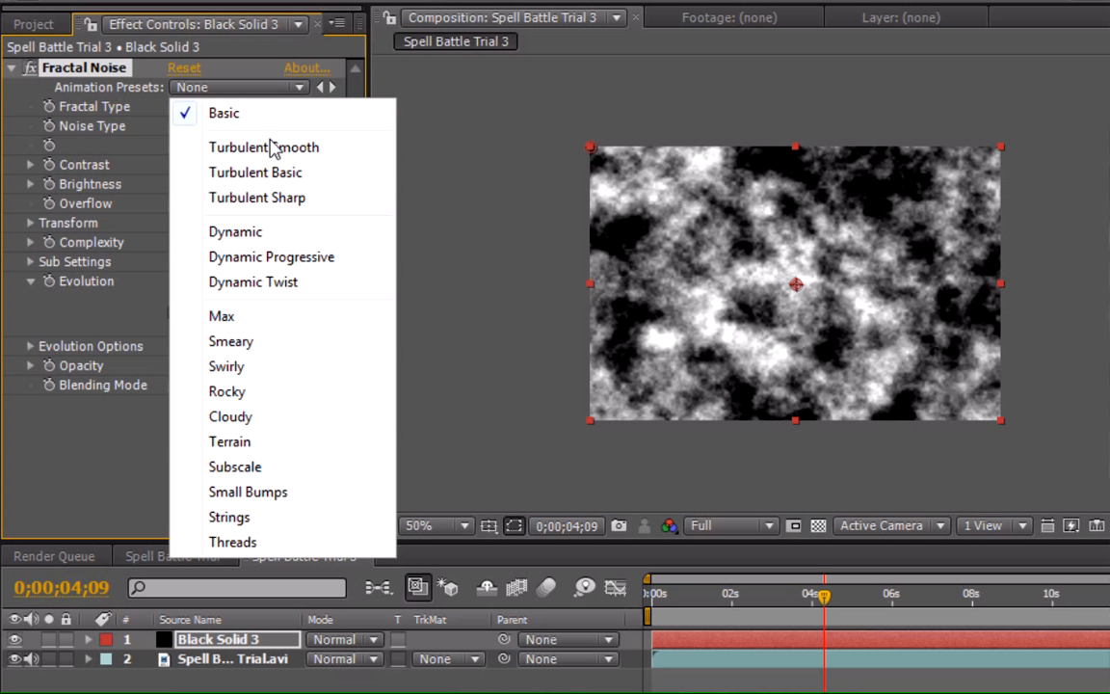
{"action": "left_click", "coordinate": [306, 289]}
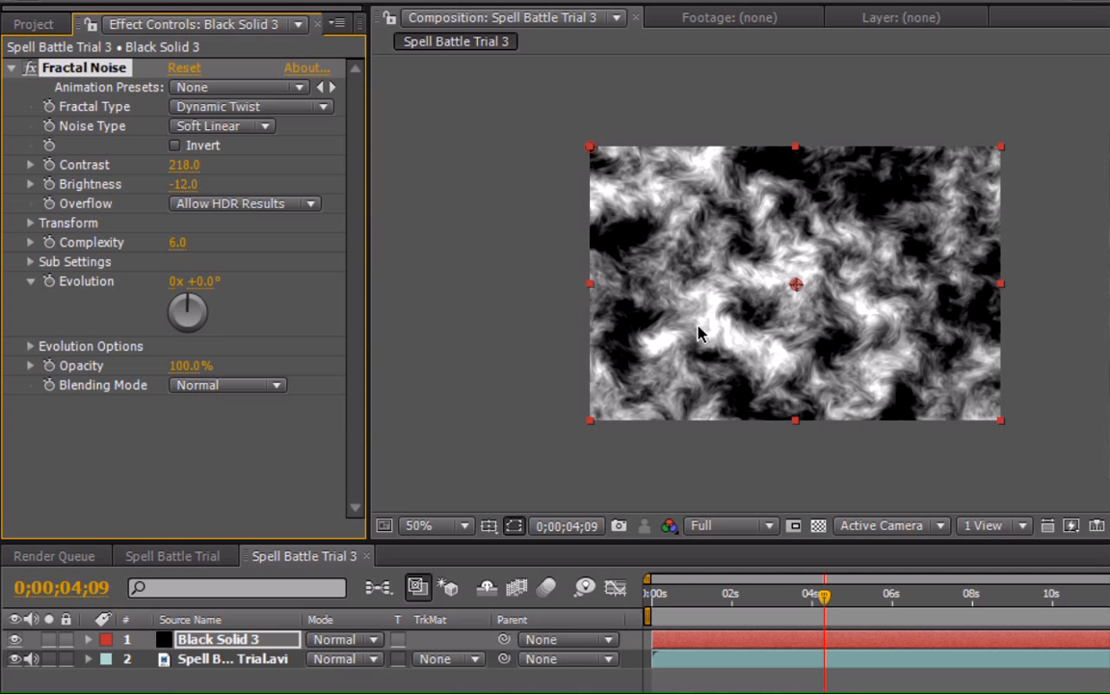
{"action": "left_click", "coordinate": [11, 70]}
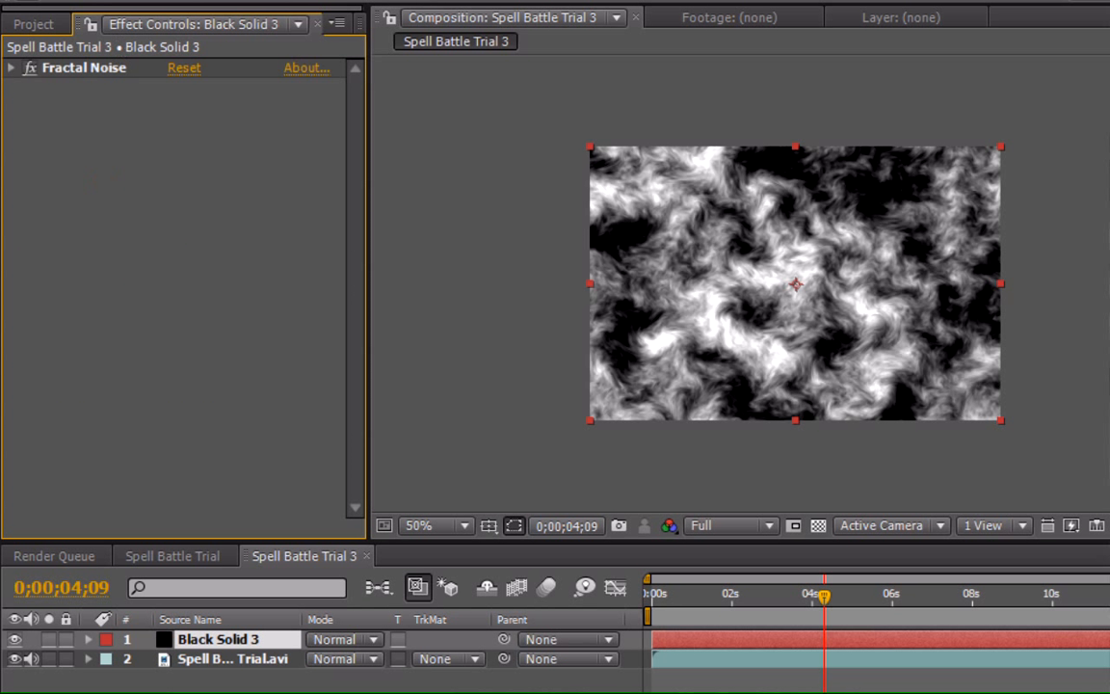
- Apply the CC Vector Blur effect to the black solid layer
{"action": "left_click", "coordinate": [252, 1]}
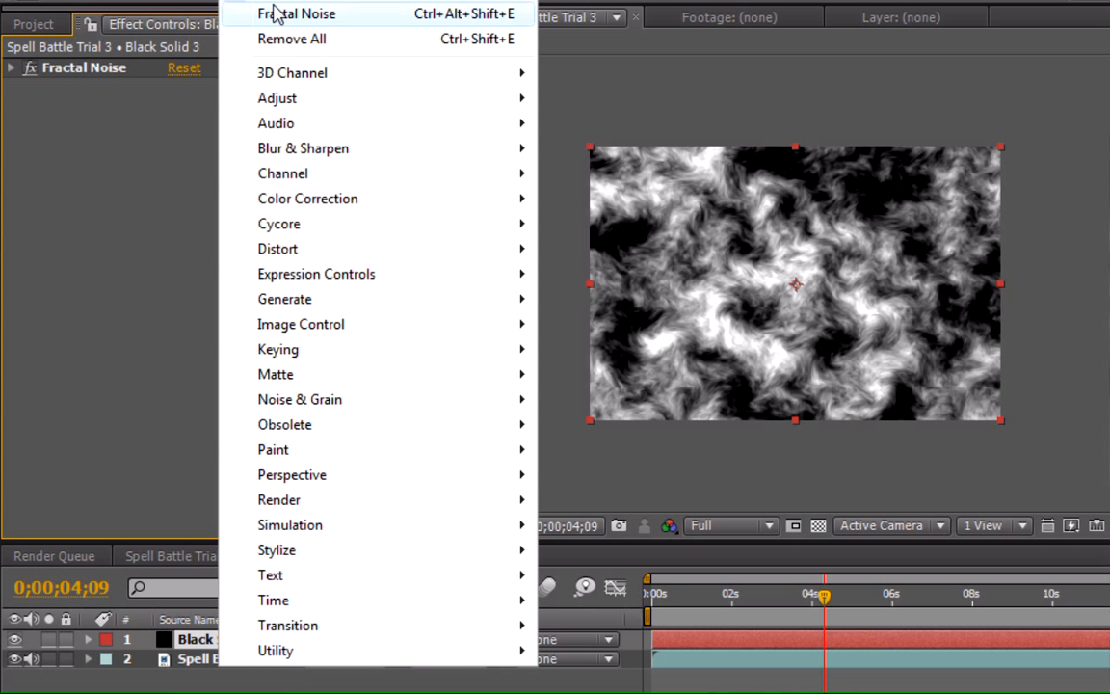
{"action": "mouse_move", "coordinate": [438, 152]}
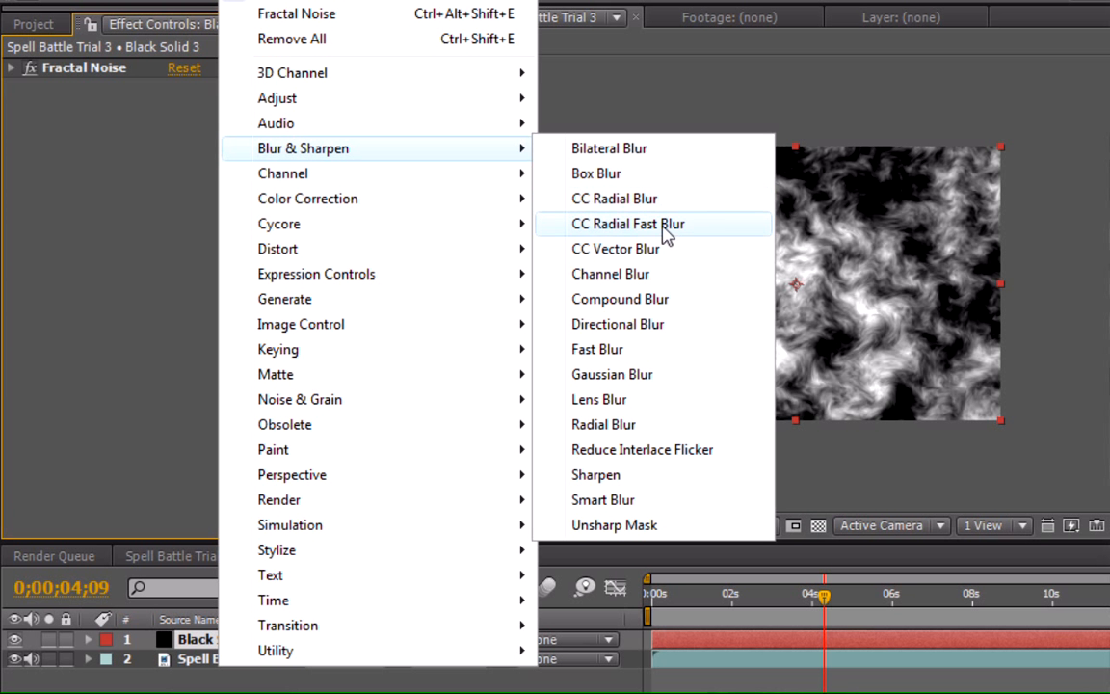
{"action": "left_click", "coordinate": [681, 251]}
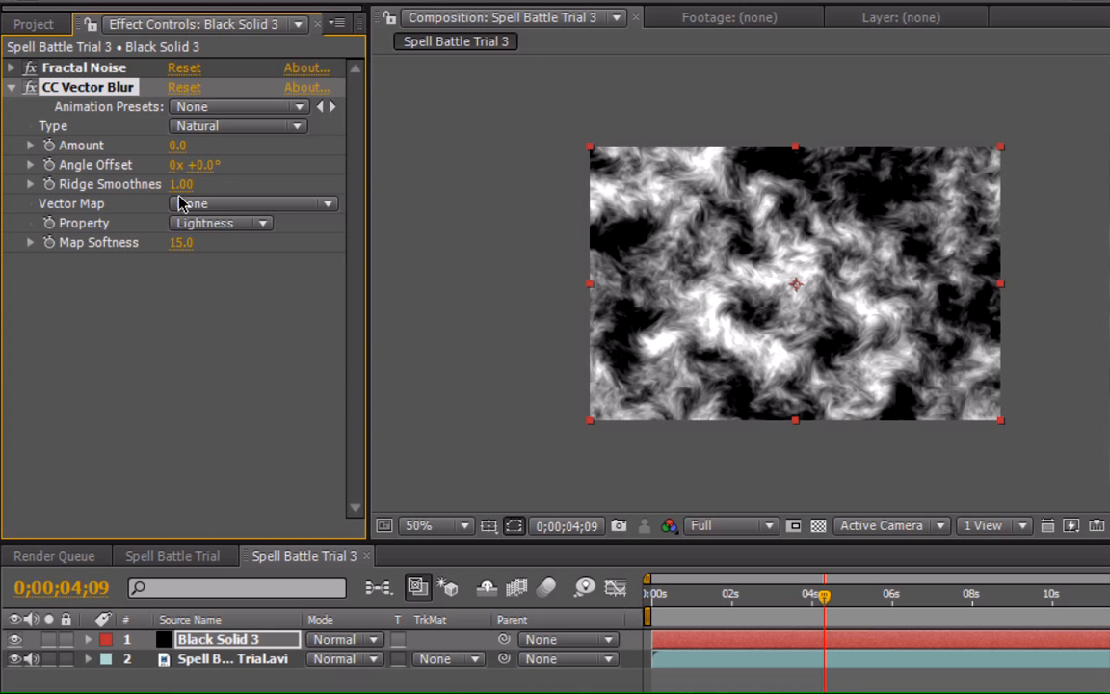
- Set the CC Vector Blur amount to 8 and collapse the effect's settings
{"action": "mouse_move", "coordinate": [173, 147]}
{"action": "left_mouse_down"}
{"action": "mouse_move", "coordinate": [205, 147]}
{"action": "mouse_move", "coordinate": [191, 146]}
{"action": "left_mouse_up"}
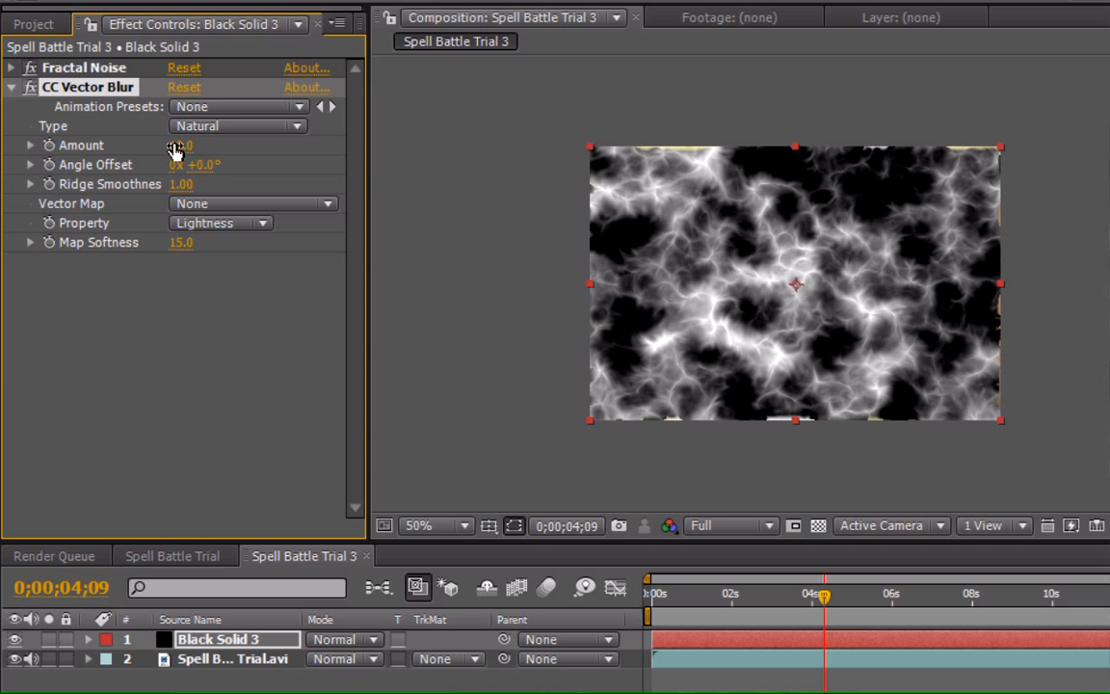
{"action": "left_click_drag", "start_coordinate": [174, 150], "coordinate": [627, 169]}
{"action": "left_click", "coordinate": [199, 150]}
{"action": "type", "text": "8"}
{"action": "key", "text": "Return"}
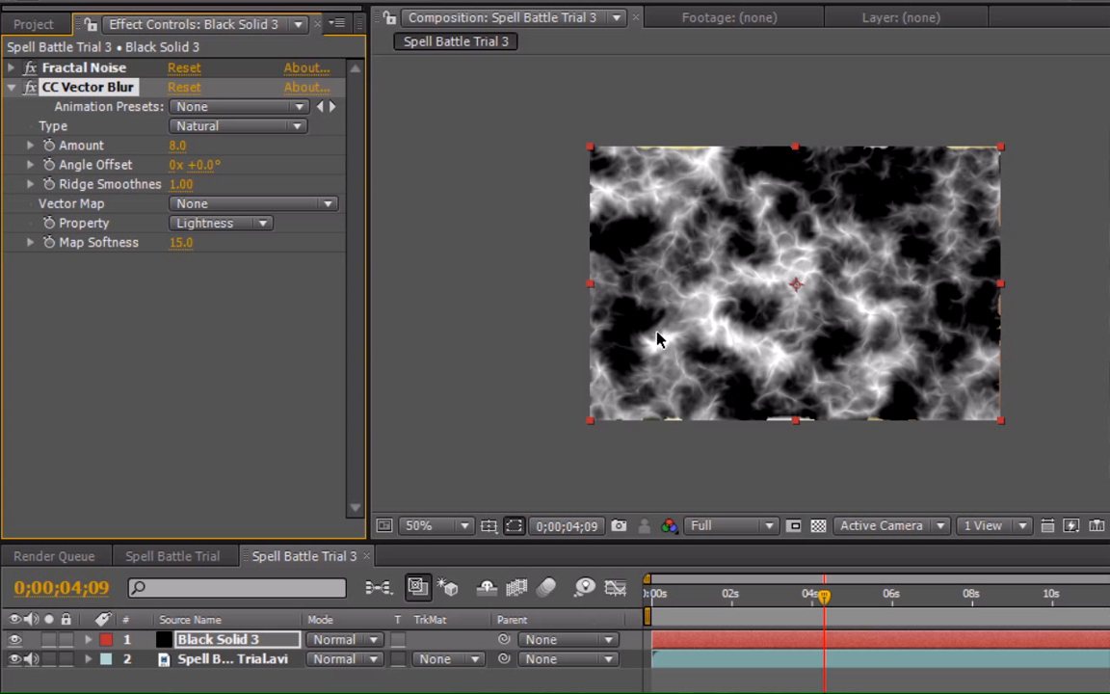
{"action": "left_click", "coordinate": [13, 88]}
{"action": "left_click", "coordinate": [208, 177]}
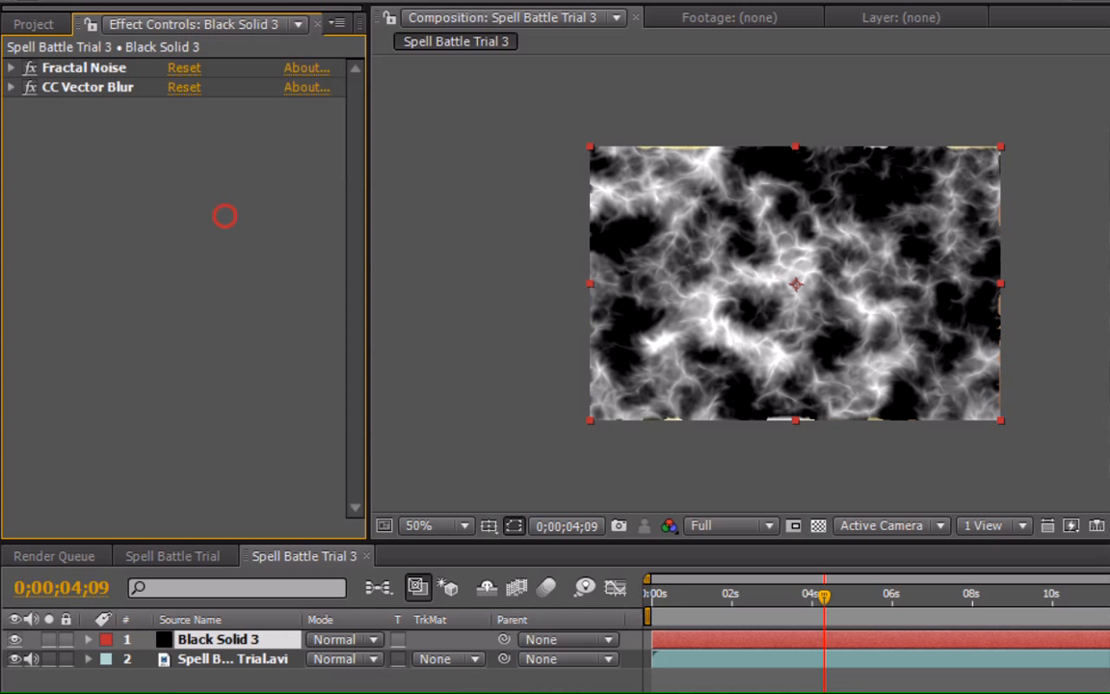
- Apply the Curves effect to the solid and raise the middle of its Green channel curve
{"action": "left_click", "coordinate": [289, 2]}
{"action": "mouse_move", "coordinate": [238, 2]}
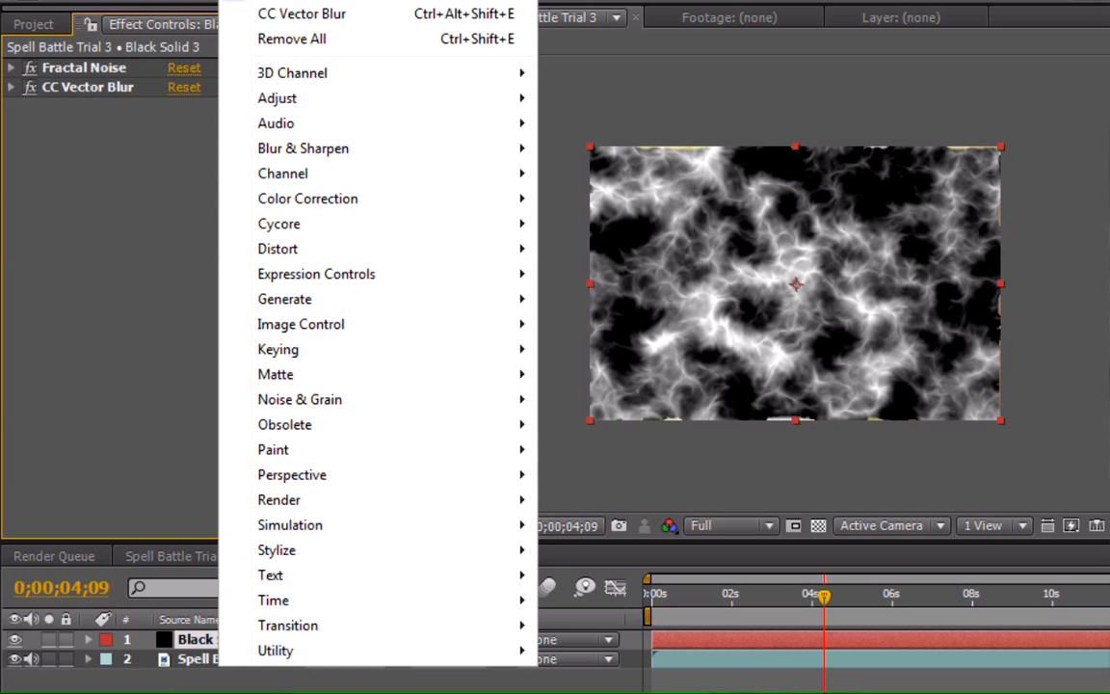
{"action": "mouse_move", "coordinate": [482, 206]}
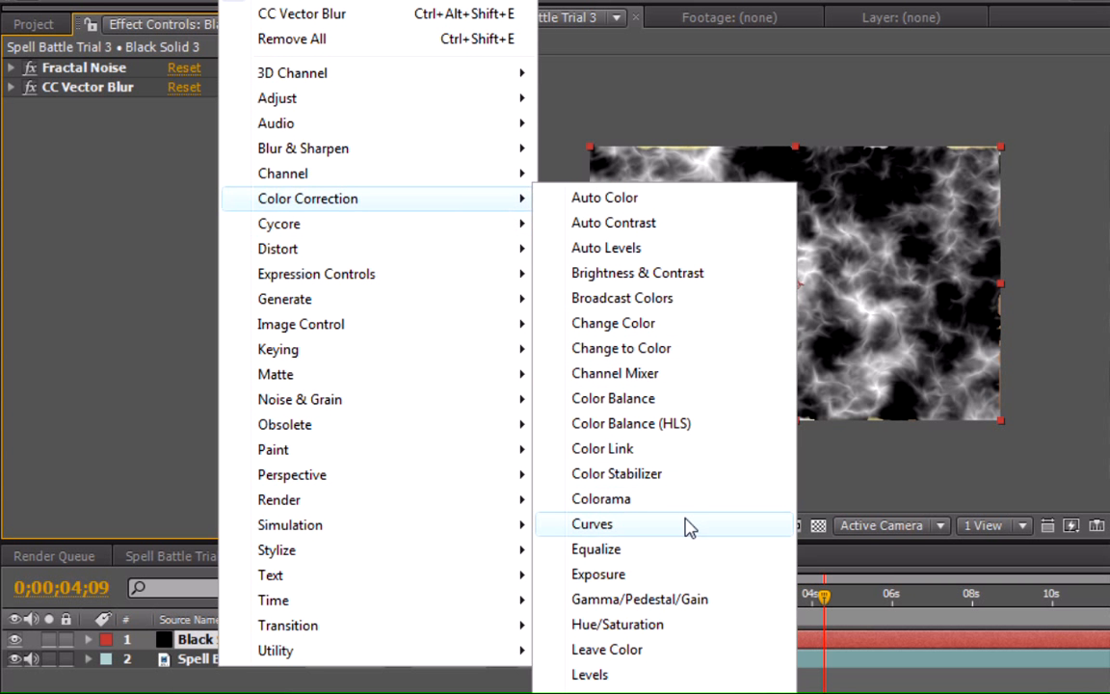
{"action": "left_click", "coordinate": [686, 522]}
{"action": "left_click", "coordinate": [237, 152]}
{"action": "left_click", "coordinate": [235, 203]}
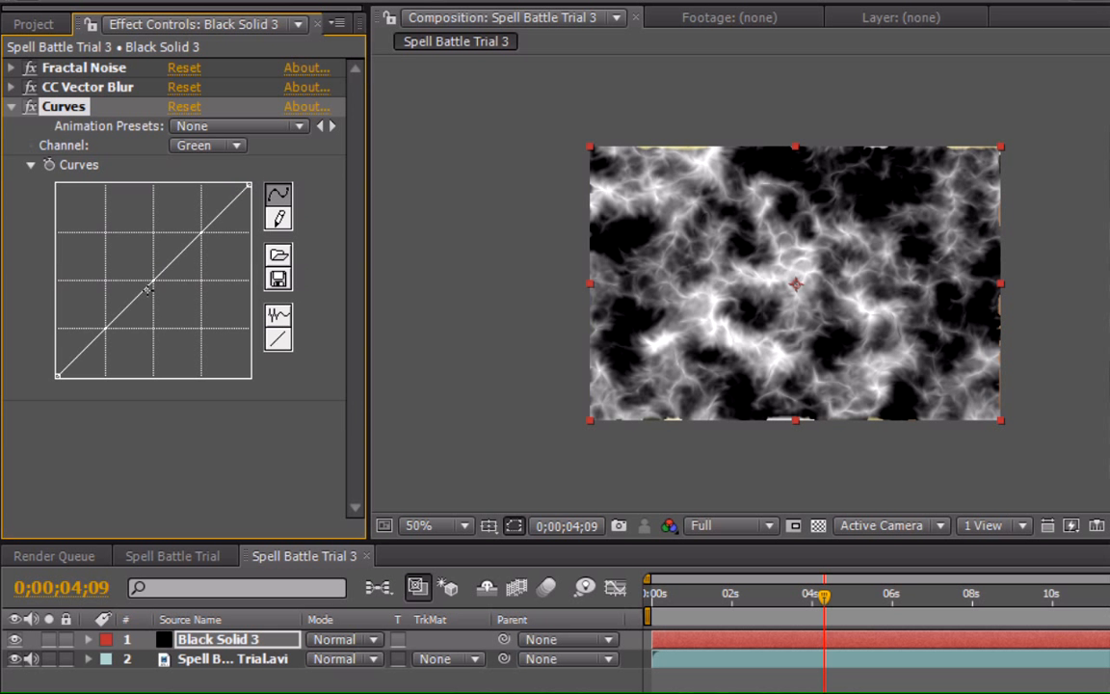
{"action": "left_click_drag", "start_coordinate": [154, 278], "coordinate": [132, 248]}
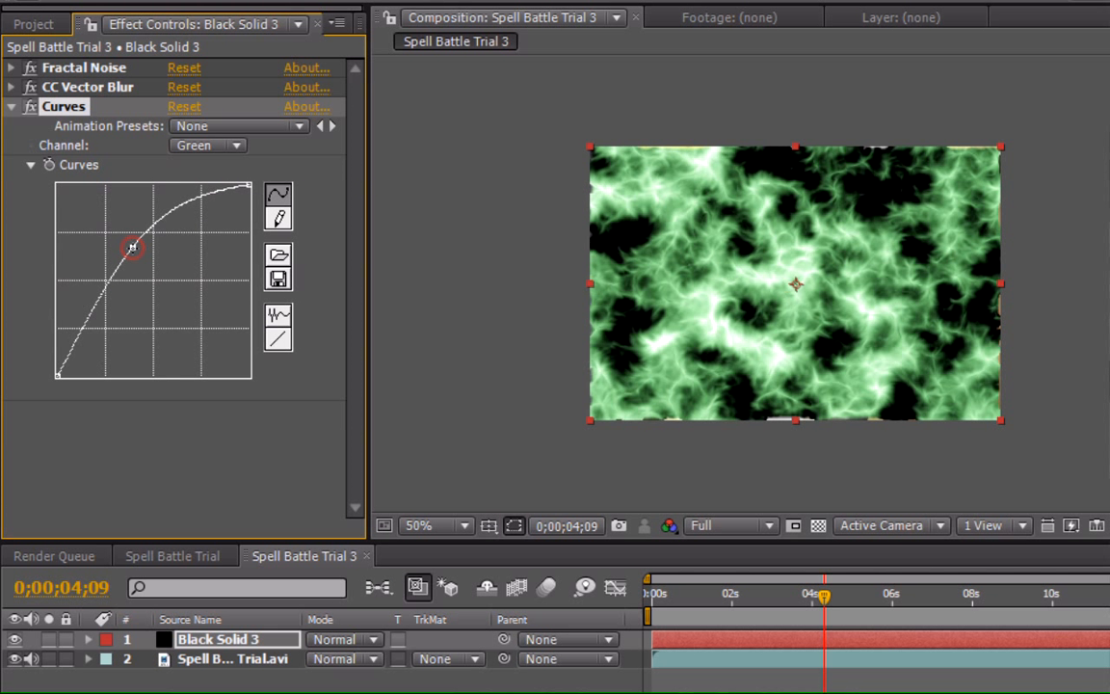
- Lower the middle of the Red channel curve and collapse the Curves settings
{"action": "left_click", "coordinate": [245, 147]}
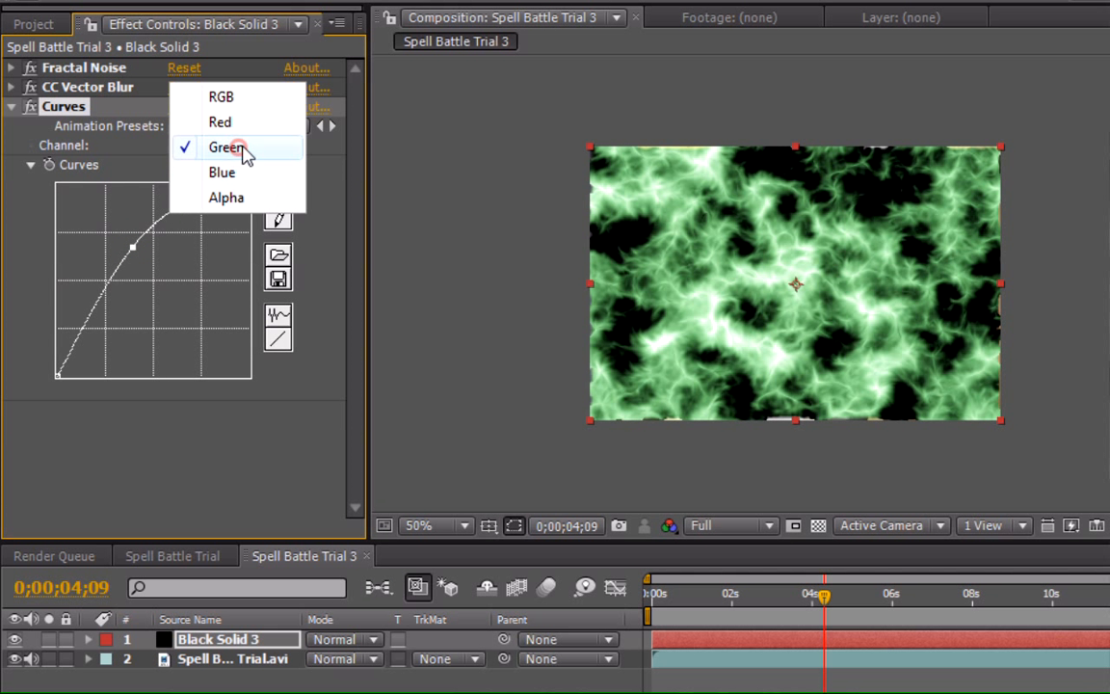
{"action": "left_click", "coordinate": [243, 119]}
{"action": "left_click_drag", "start_coordinate": [154, 279], "coordinate": [178, 307]}
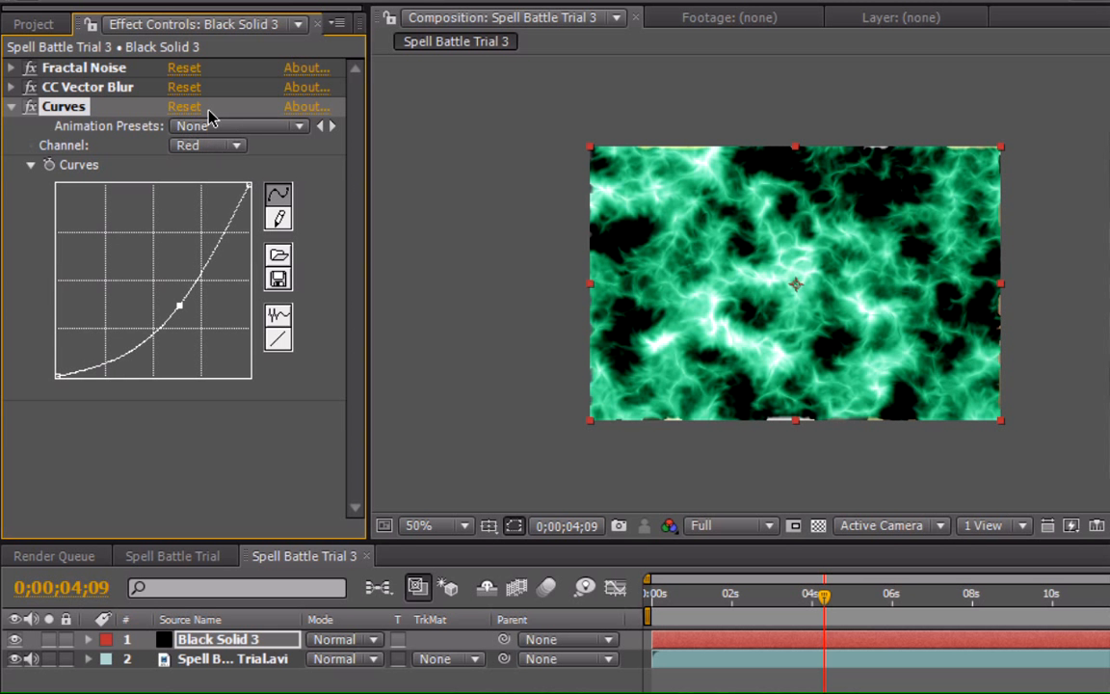
{"action": "left_click", "coordinate": [11, 108]}
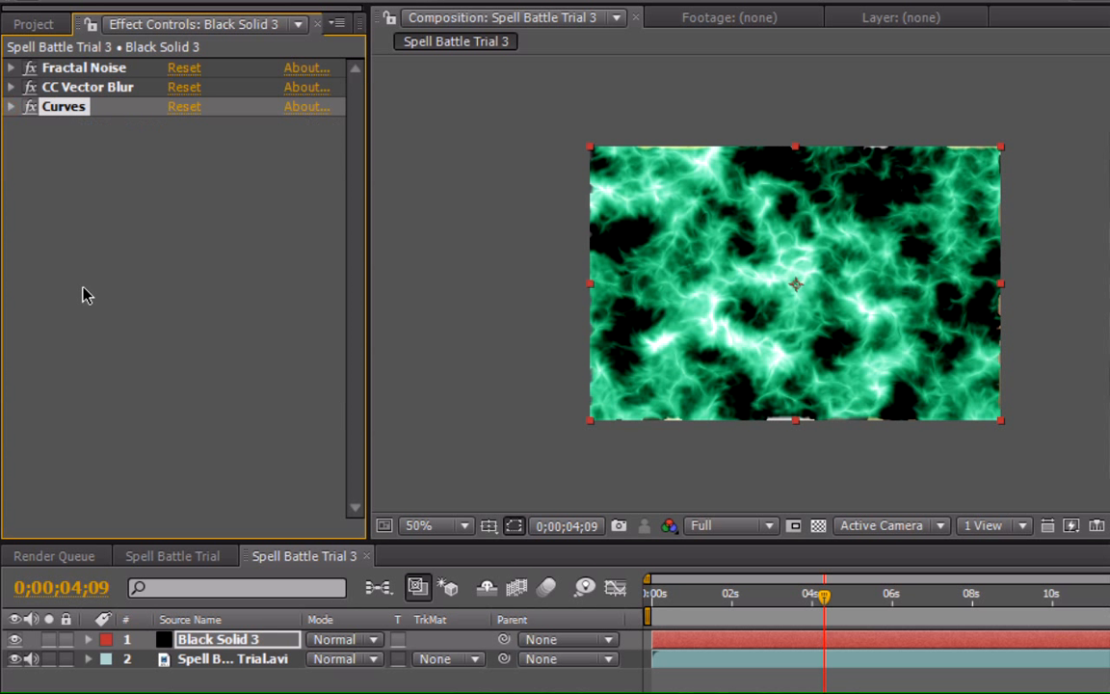
- Duplicate the black solid layer together with its effects
{"action": "left_click", "coordinate": [96, 237]}
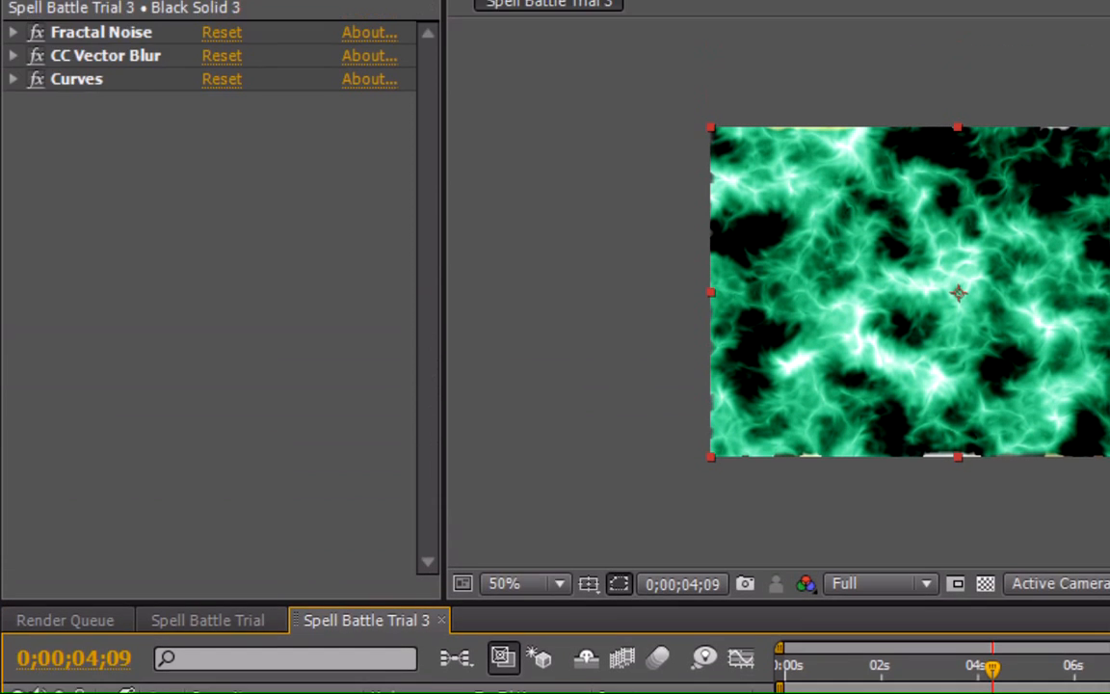
{"action": "left_click", "coordinate": [66, 40]}
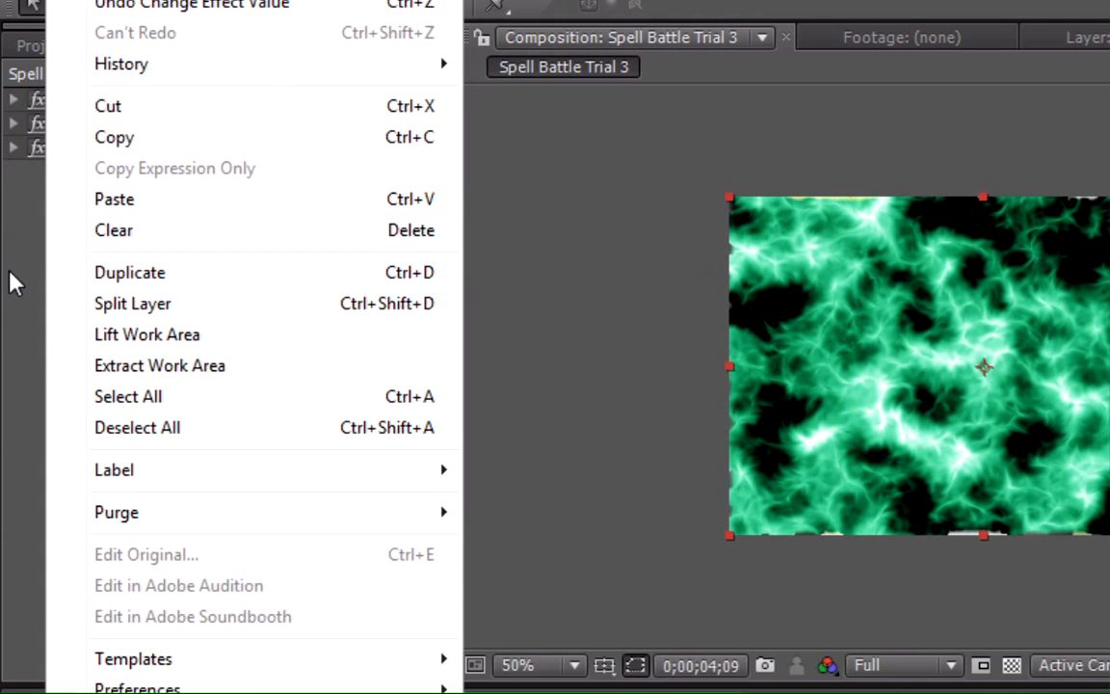
{"action": "left_click", "coordinate": [11, 339]}
{"action": "left_click", "coordinate": [300, 389]}
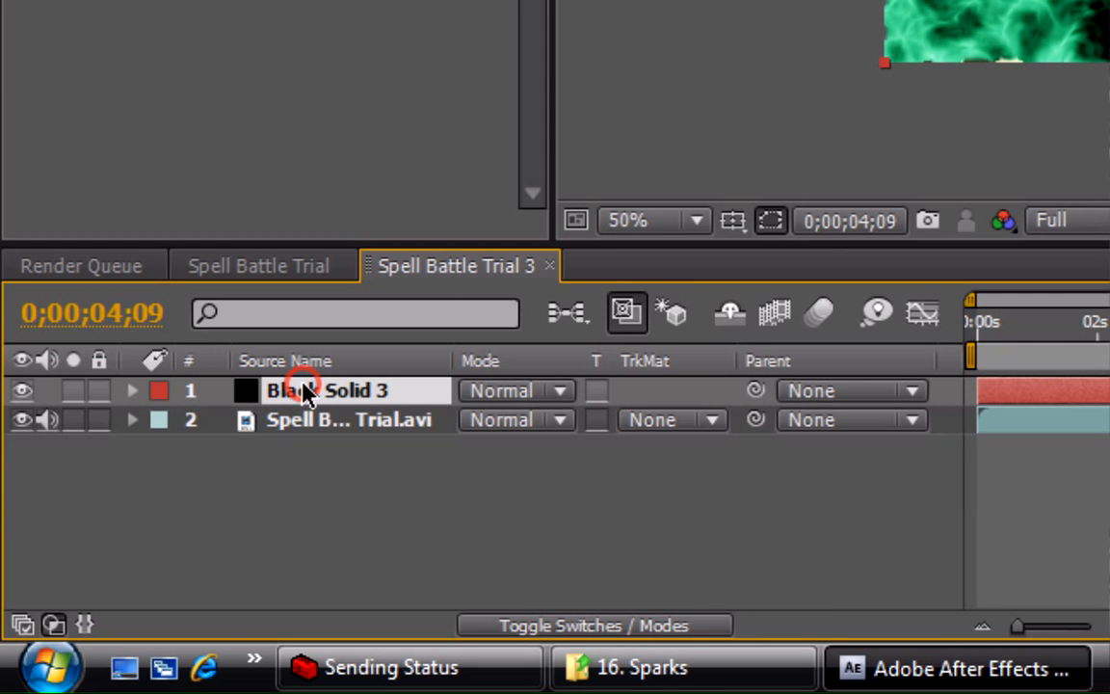
{"action": "left_click", "coordinate": [242, 494]}
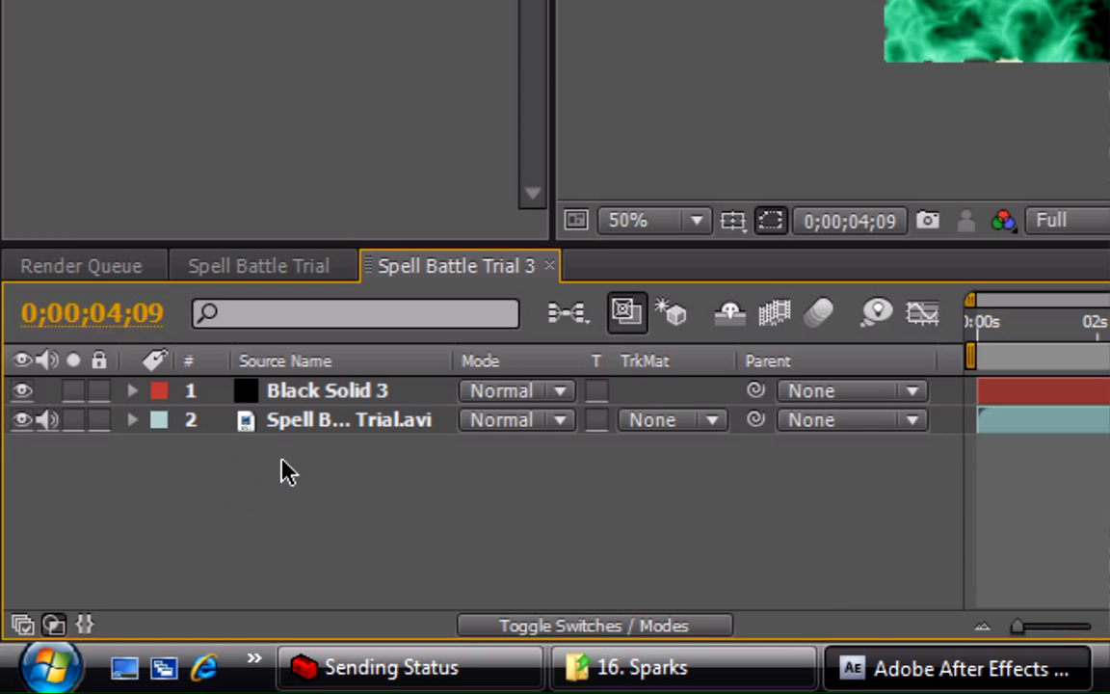
{"action": "key", "text": "ctrl+d"}
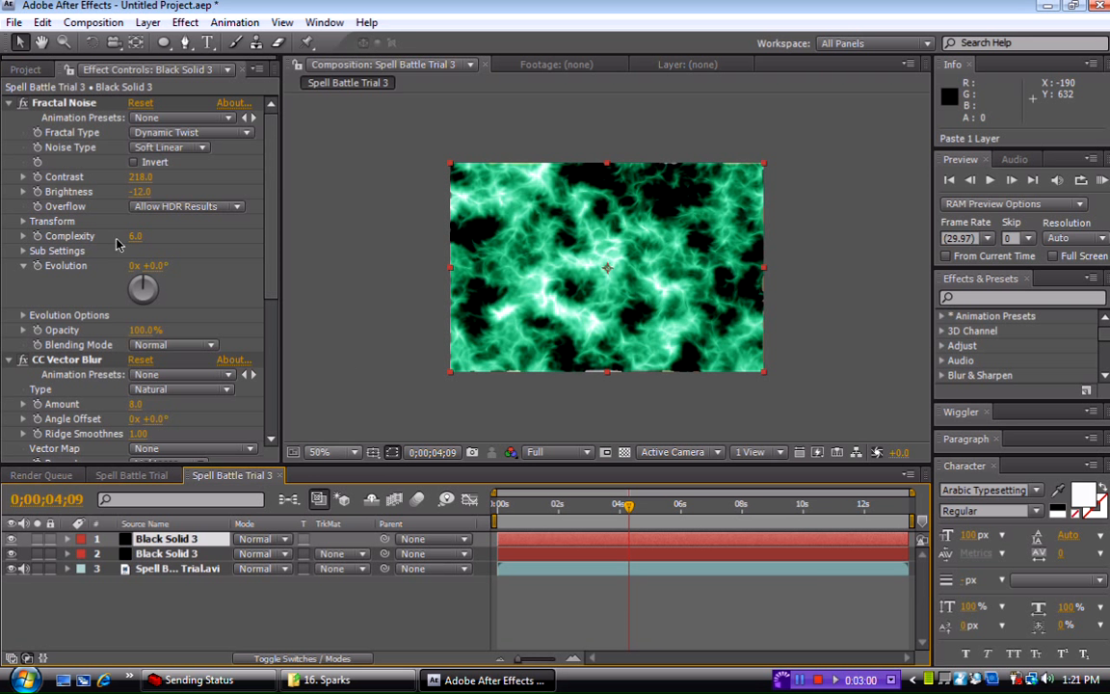
- Collapse Fractal Noise and CC Vector Blur on the upper black solid and remove its Curves effect
{"action": "left_click", "coordinate": [10, 103]}
{"action": "left_click", "coordinate": [10, 118]}
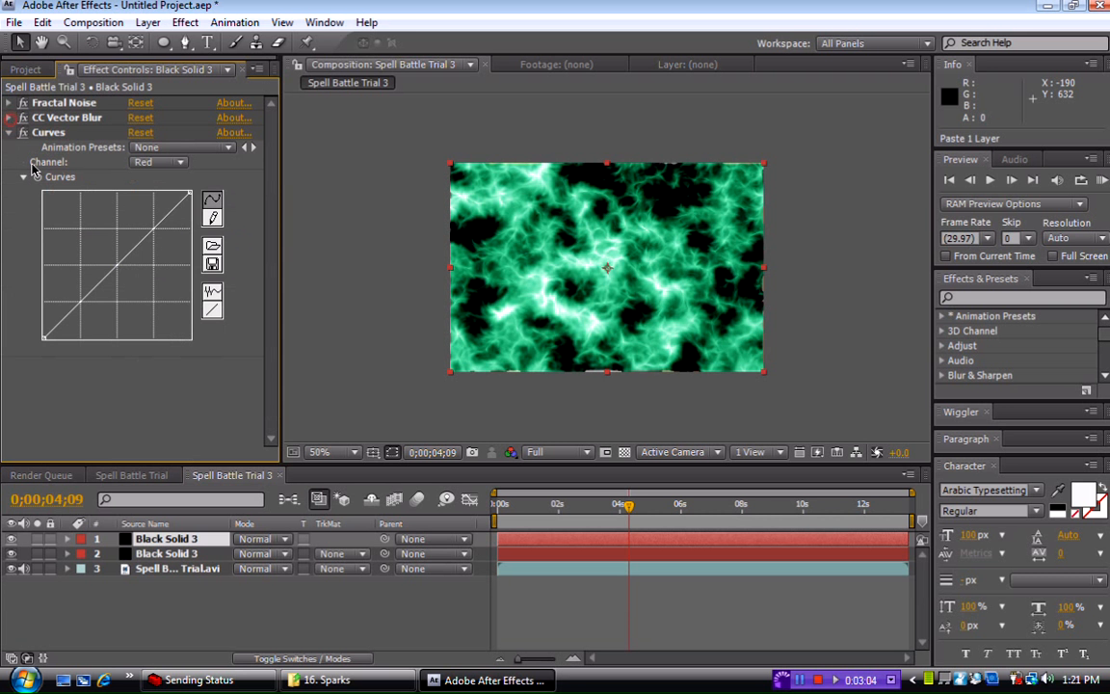
{"action": "left_click", "coordinate": [53, 134]}
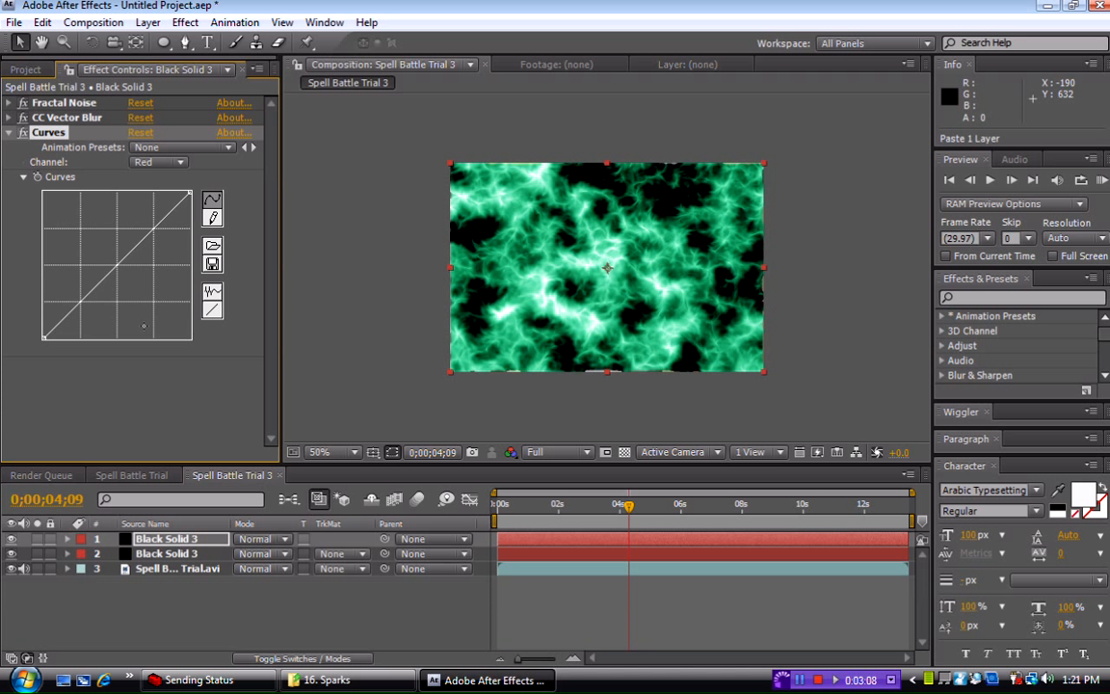
{"action": "key", "text": "Delete"}
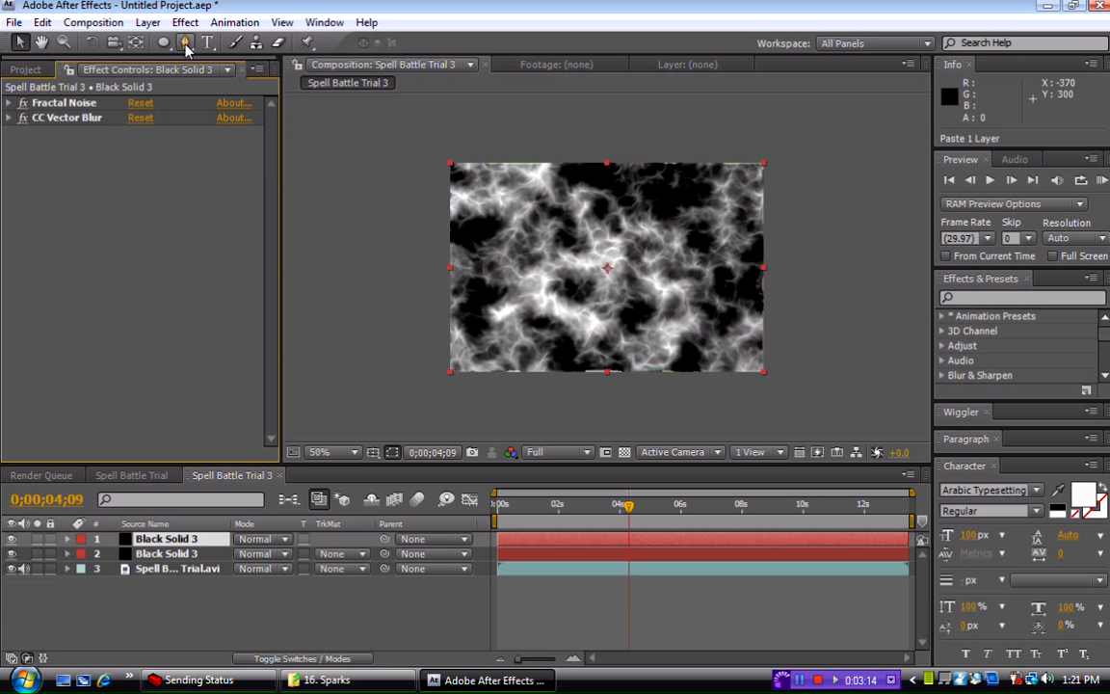
- Move the Spell Battle Trial footage layer above both black solids and lower its opacity to 42%
{"action": "left_click", "coordinate": [183, 568]}
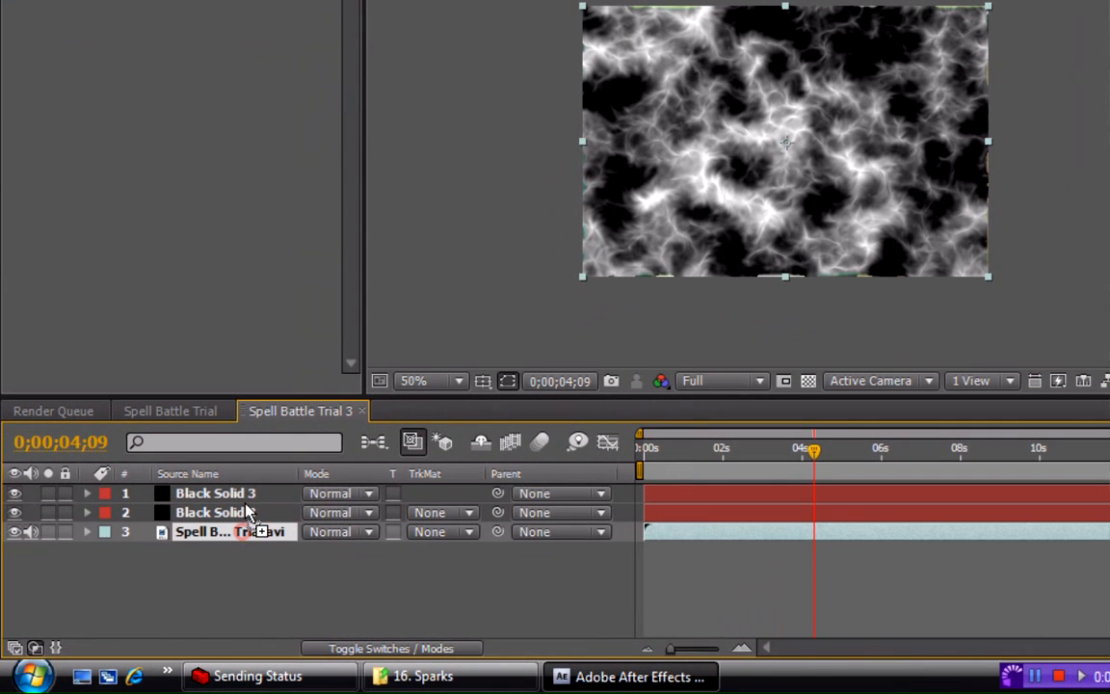
{"action": "left_click_drag", "start_coordinate": [249, 516], "coordinate": [247, 492]}
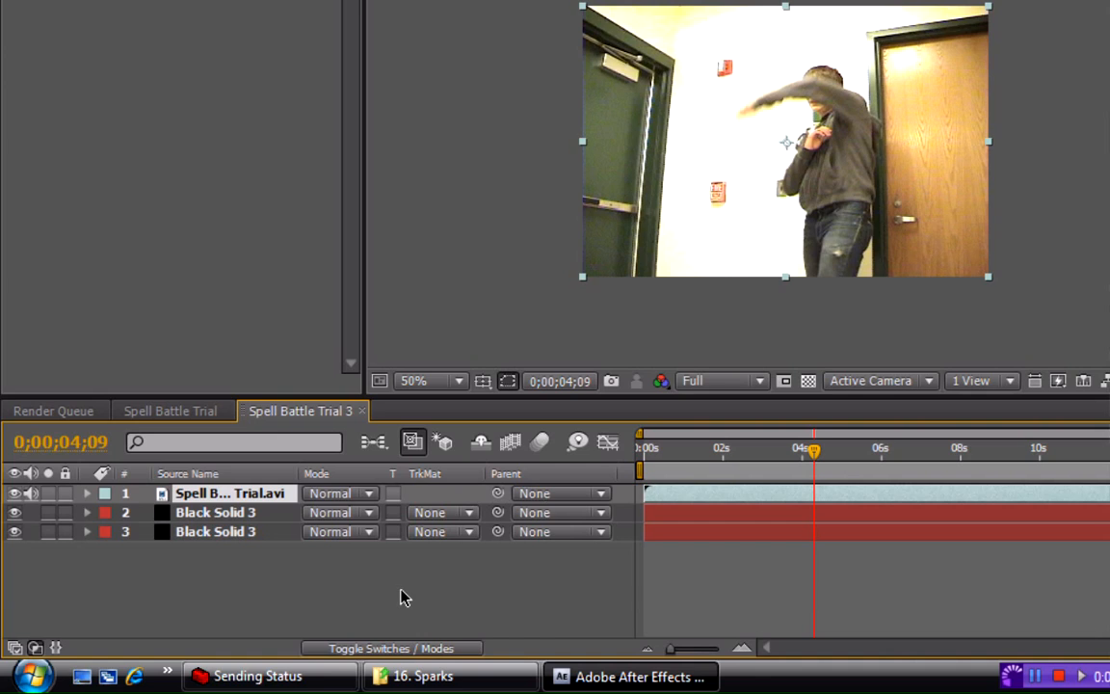
{"action": "key", "text": "t"}
{"action": "left_click_drag", "start_coordinate": [317, 513], "coordinate": [280, 512]}
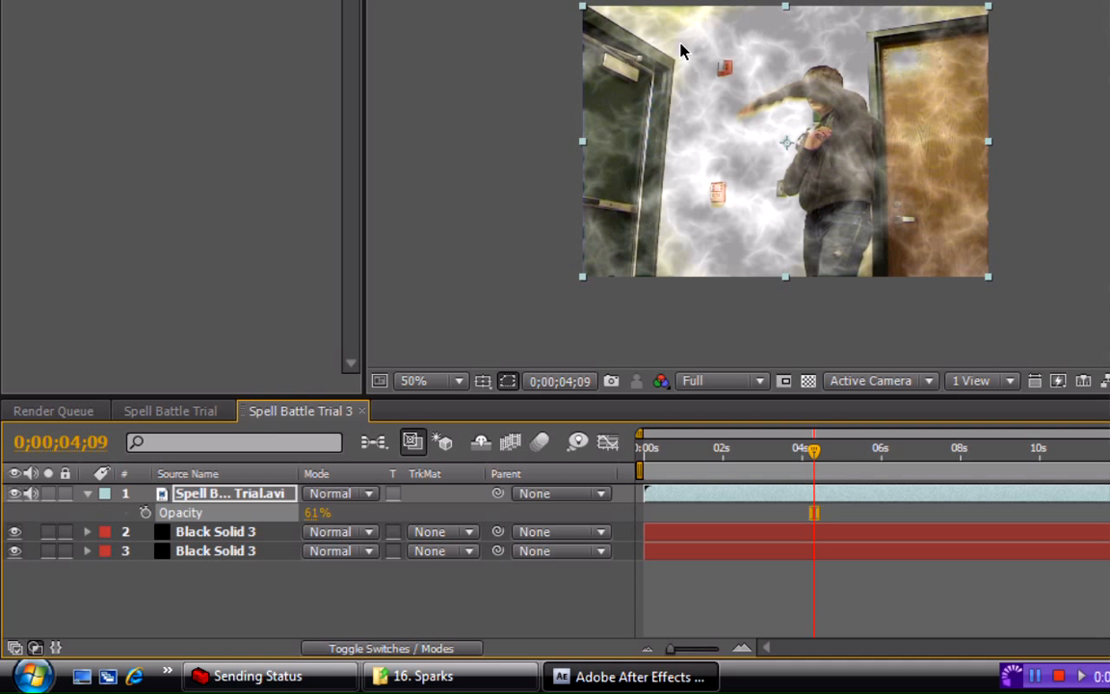
{"action": "left_click_drag", "start_coordinate": [310, 512], "coordinate": [291, 513]}
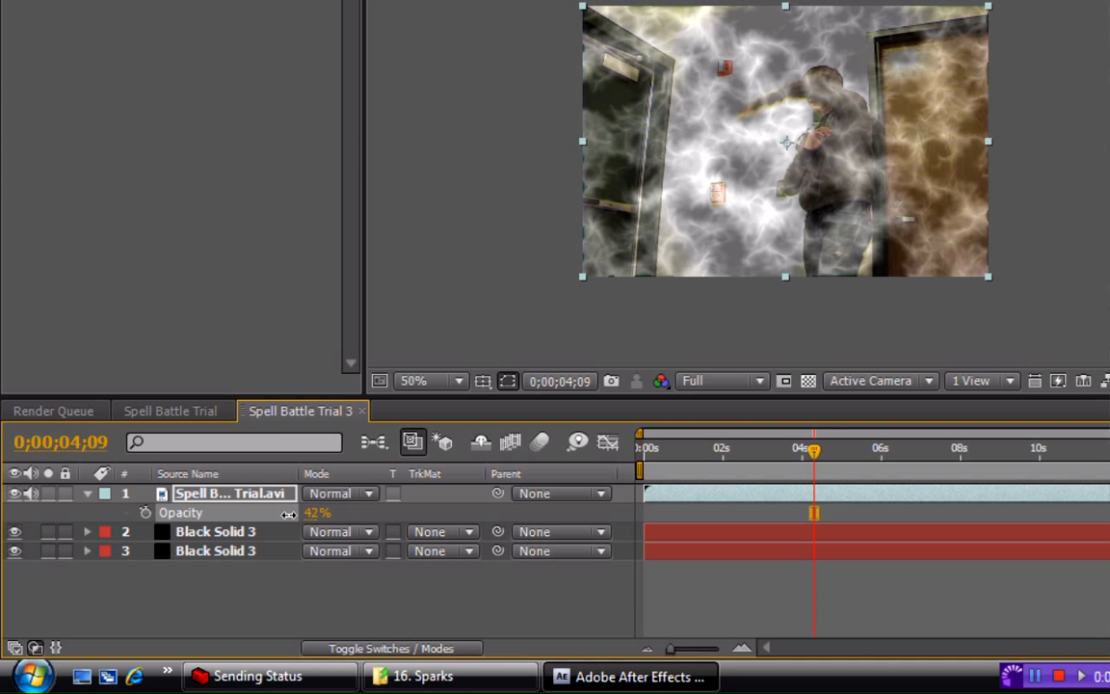
{"action": "left_click", "coordinate": [456, 613]}
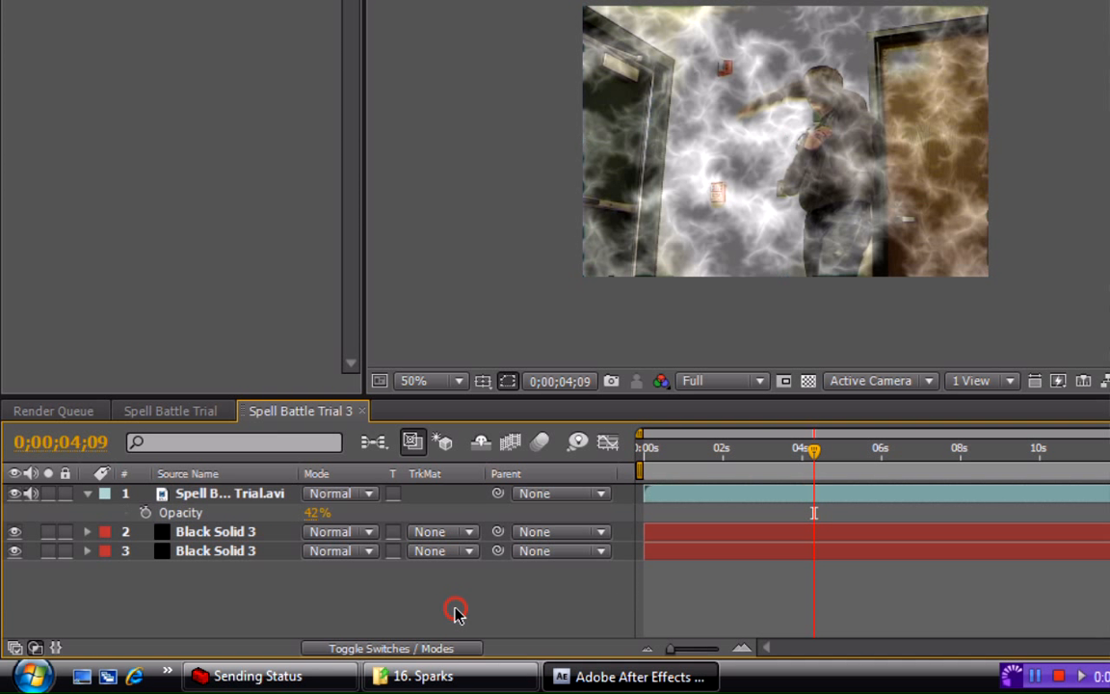
- Try to draw an elliptical mask on the upper black solid around the actor's raised arm
{"action": "left_click", "coordinate": [248, 533]}
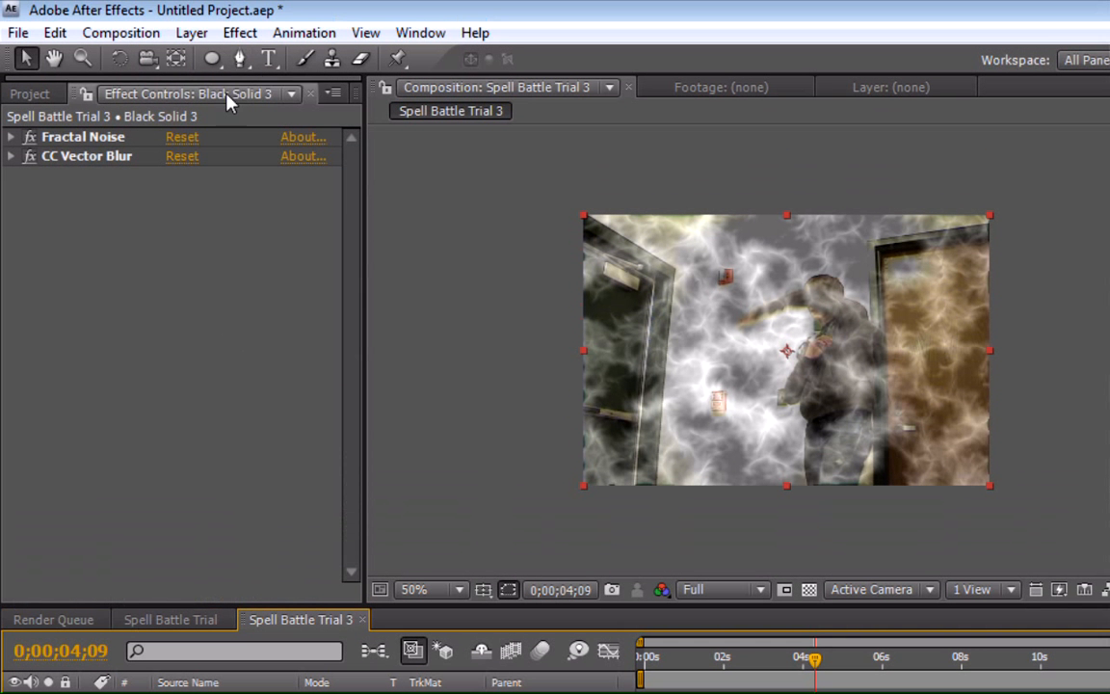
{"action": "left_click", "coordinate": [241, 57]}
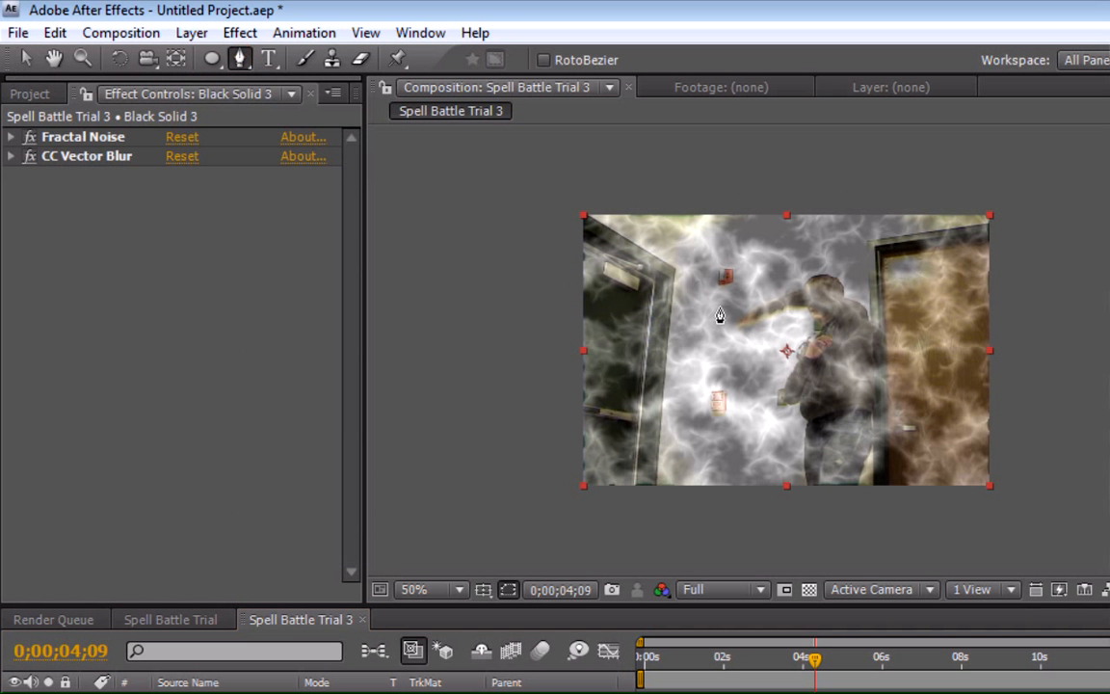
{"action": "left_click", "coordinate": [211, 58]}
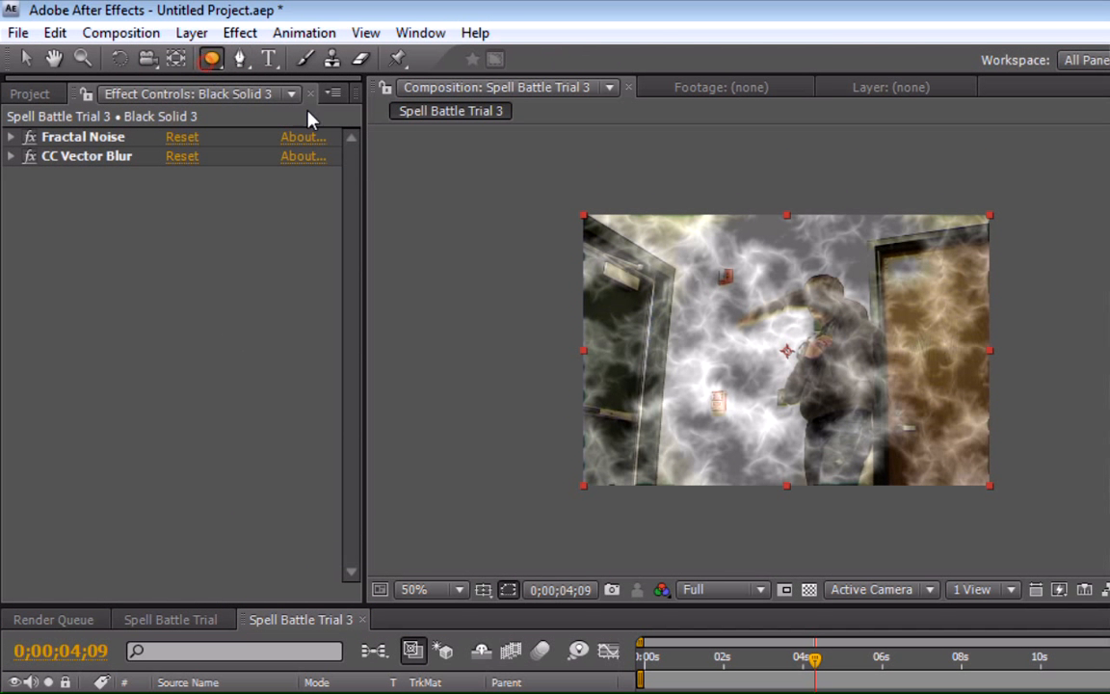
{"action": "left_click_drag", "start_coordinate": [659, 247], "coordinate": [797, 402]}
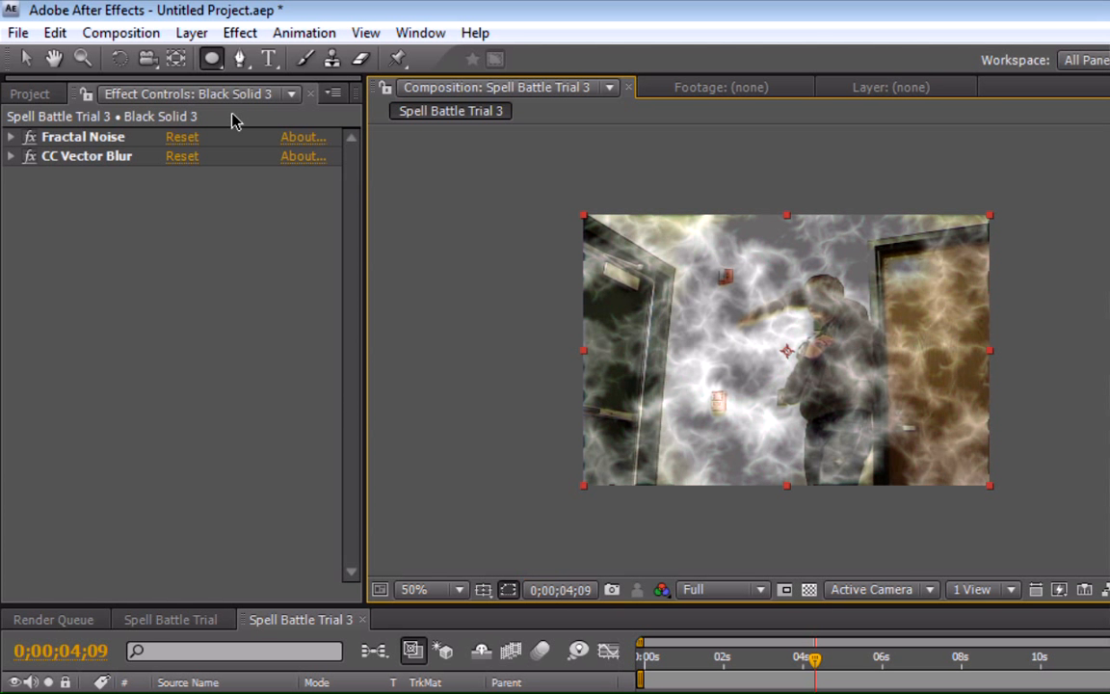
- Draw a closed, curved Pen tool mask on the upper black solid around the actor's outstretched arm and the wall beside it
{"action": "left_click", "coordinate": [237, 59]}
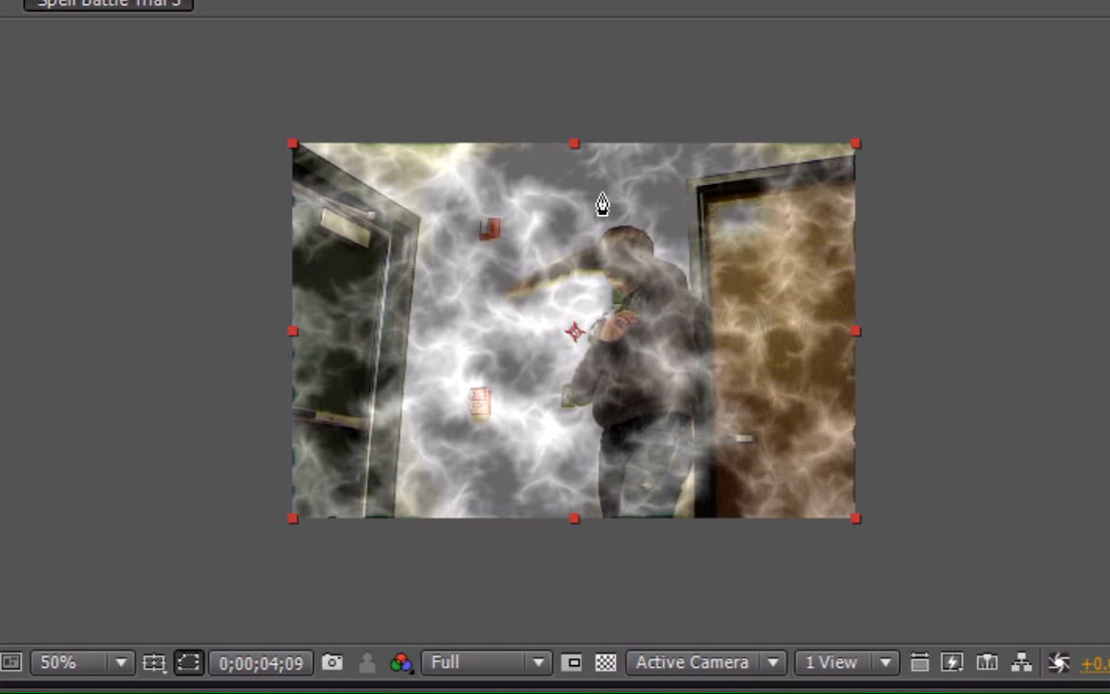
{"action": "left_click", "coordinate": [602, 191]}
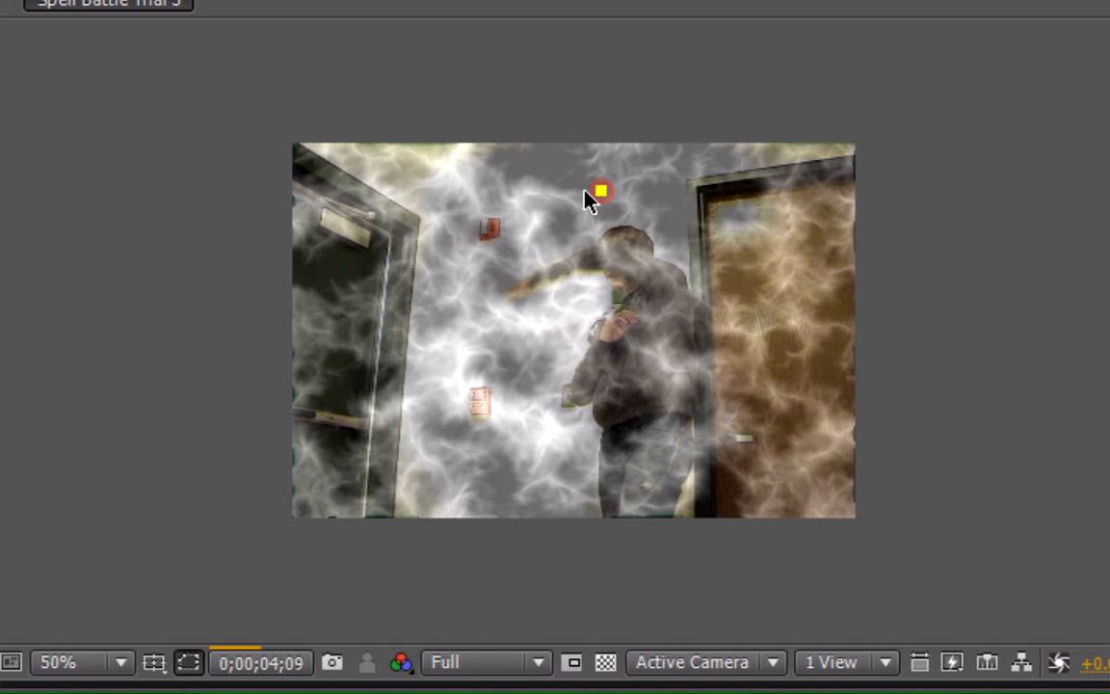
{"action": "left_click_drag", "start_coordinate": [484, 170], "coordinate": [484, 190]}
{"action": "left_click_drag", "start_coordinate": [406, 256], "coordinate": [463, 293]}
{"action": "left_click_drag", "start_coordinate": [471, 338], "coordinate": [609, 308]}
{"action": "left_click", "coordinate": [622, 260]}
{"action": "left_click", "coordinate": [628, 232]}
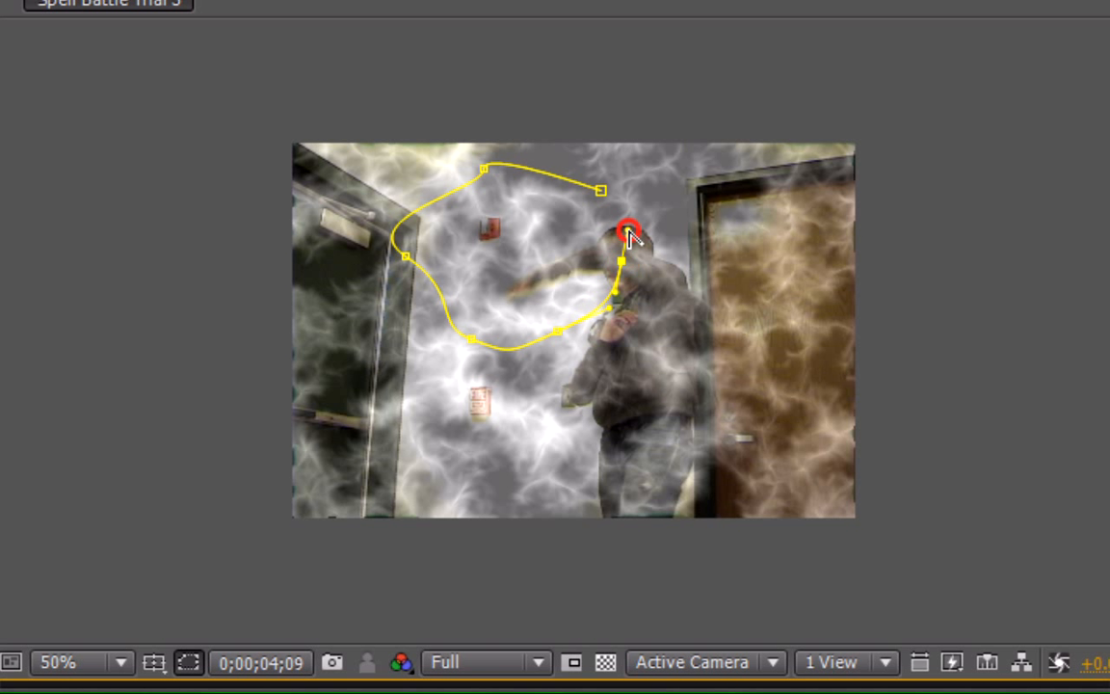
{"action": "left_click", "coordinate": [599, 193]}
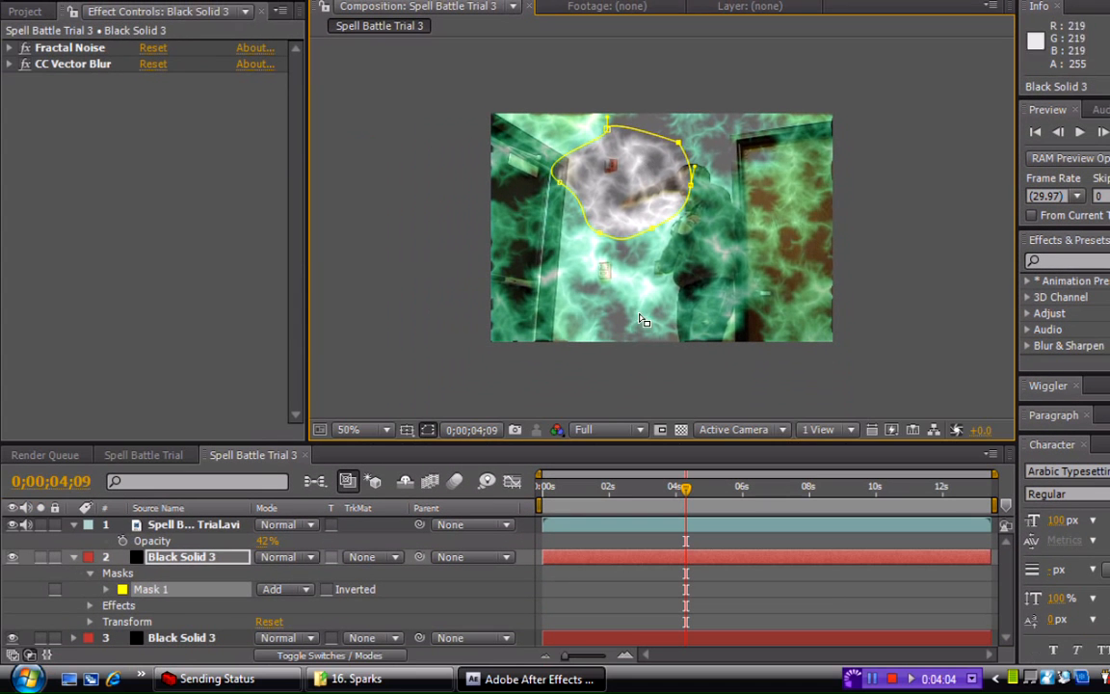
- Set the footage layer's opacity to 100%, move it below both black solids and collapse the masked solid's properties
{"action": "left_click_drag", "start_coordinate": [263, 542], "coordinate": [417, 527]}
{"action": "left_click", "coordinate": [160, 523]}
{"action": "left_click_drag", "start_coordinate": [171, 523], "coordinate": [140, 610]}
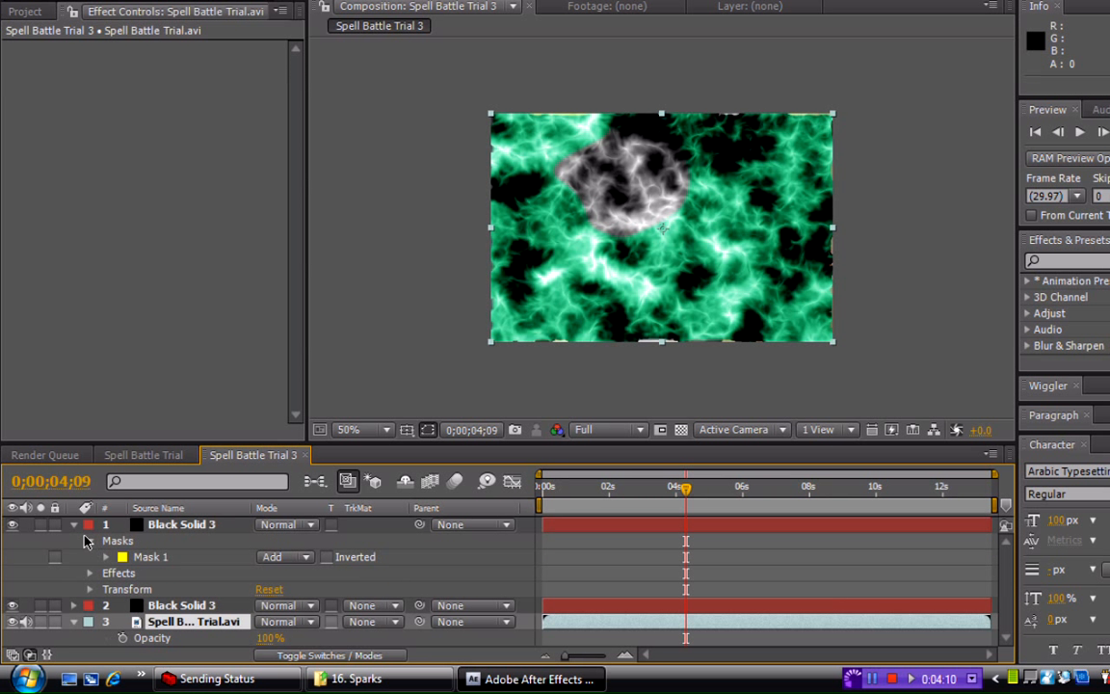
{"action": "left_click", "coordinate": [74, 527]}
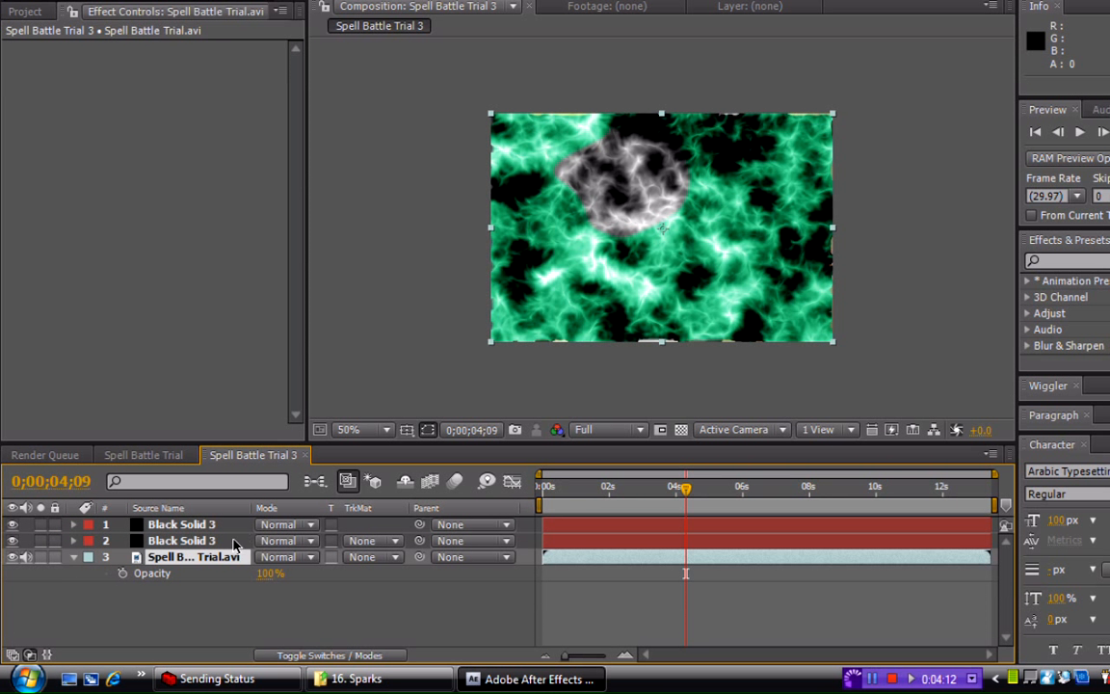
- Set the Mask Feather of the top black solid's mask to 52 pixels
{"action": "left_click", "coordinate": [191, 524]}
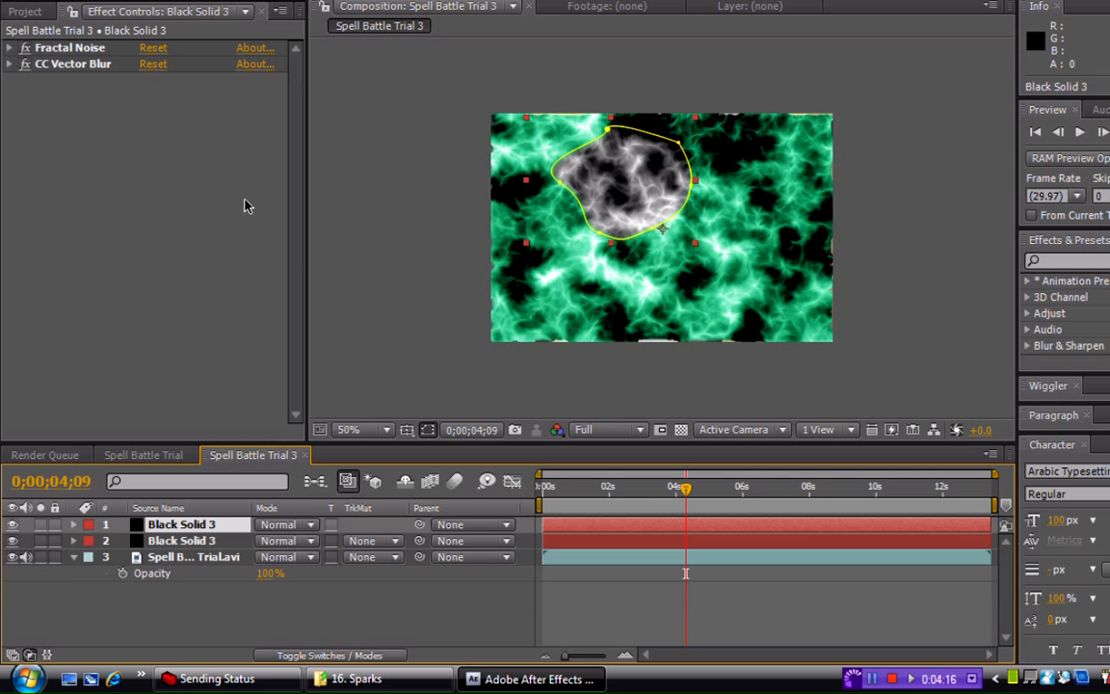
{"action": "key", "text": "m"}
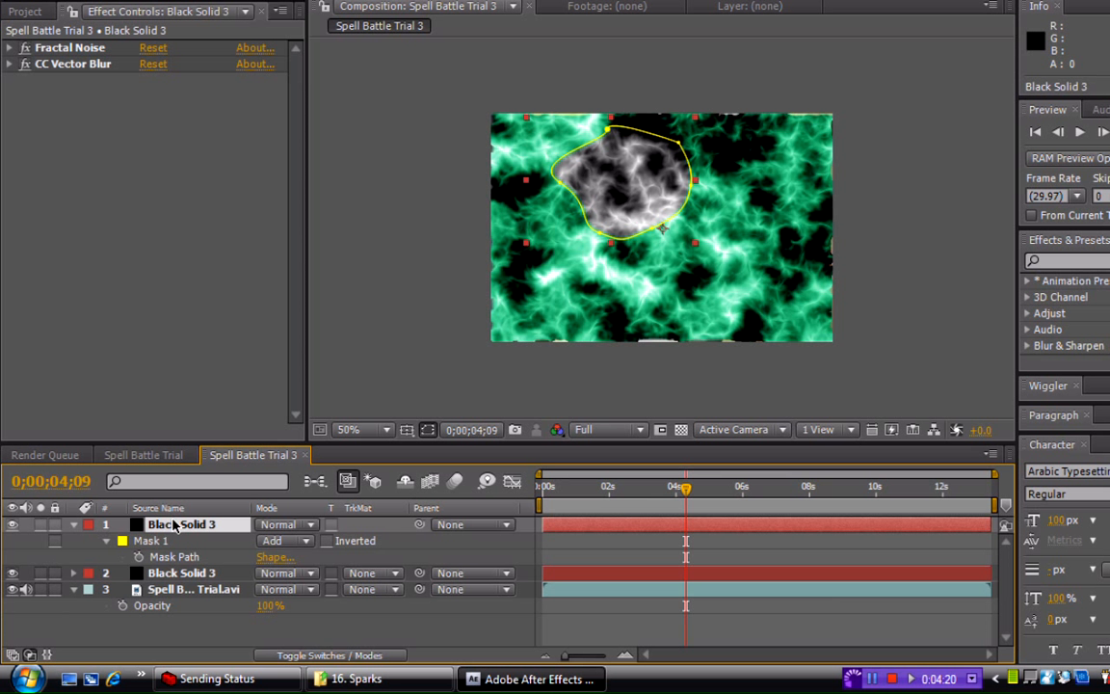
{"action": "key", "text": "m"}
{"action": "key", "text": "m"}
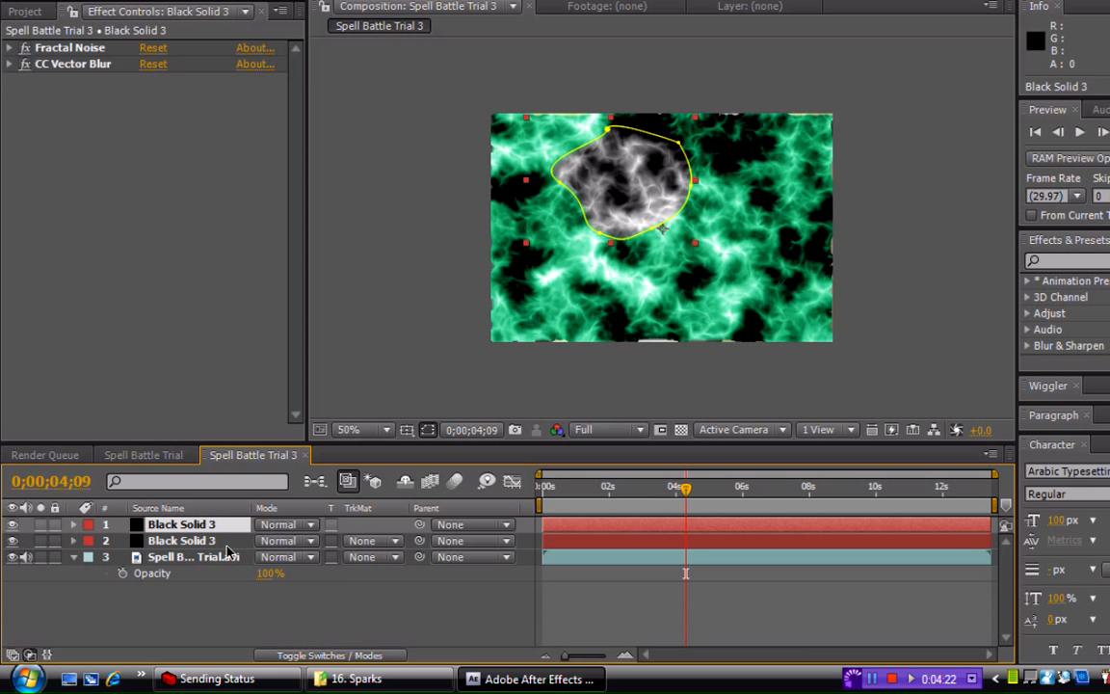
{"action": "key", "text": "f"}
{"action": "left_click_drag", "start_coordinate": [284, 562], "coordinate": [336, 559]}
{"action": "left_click", "coordinate": [314, 624]}
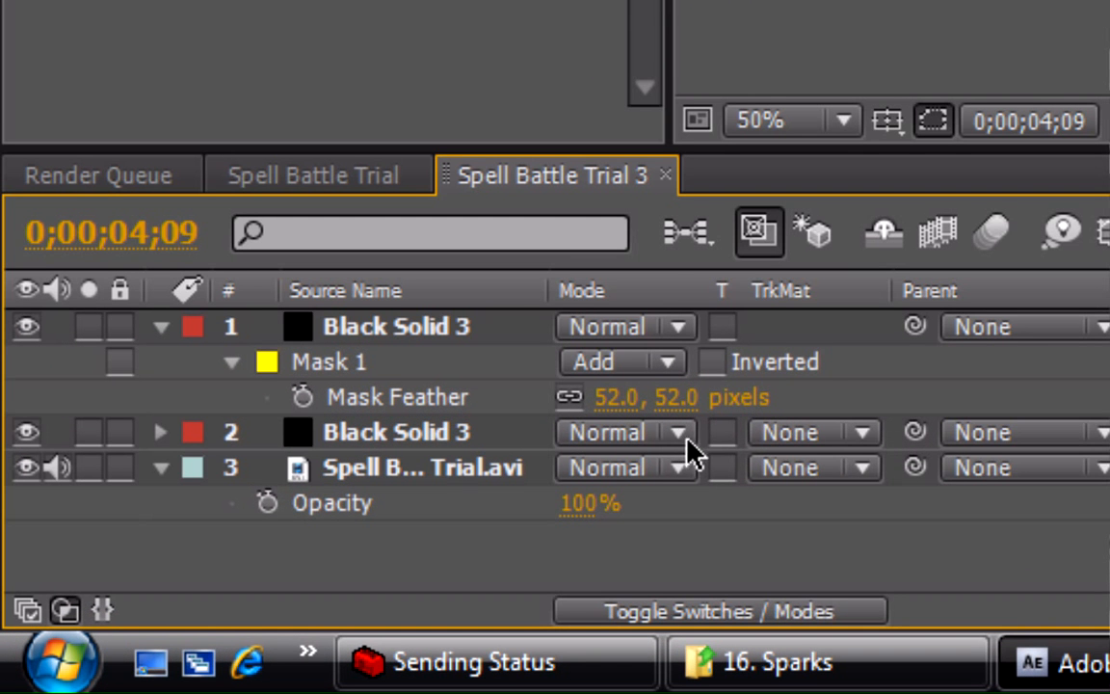
- Set the lower black solid's track matte to Luma Matte, using the masked solid above it
{"action": "left_click", "coordinate": [744, 469]}
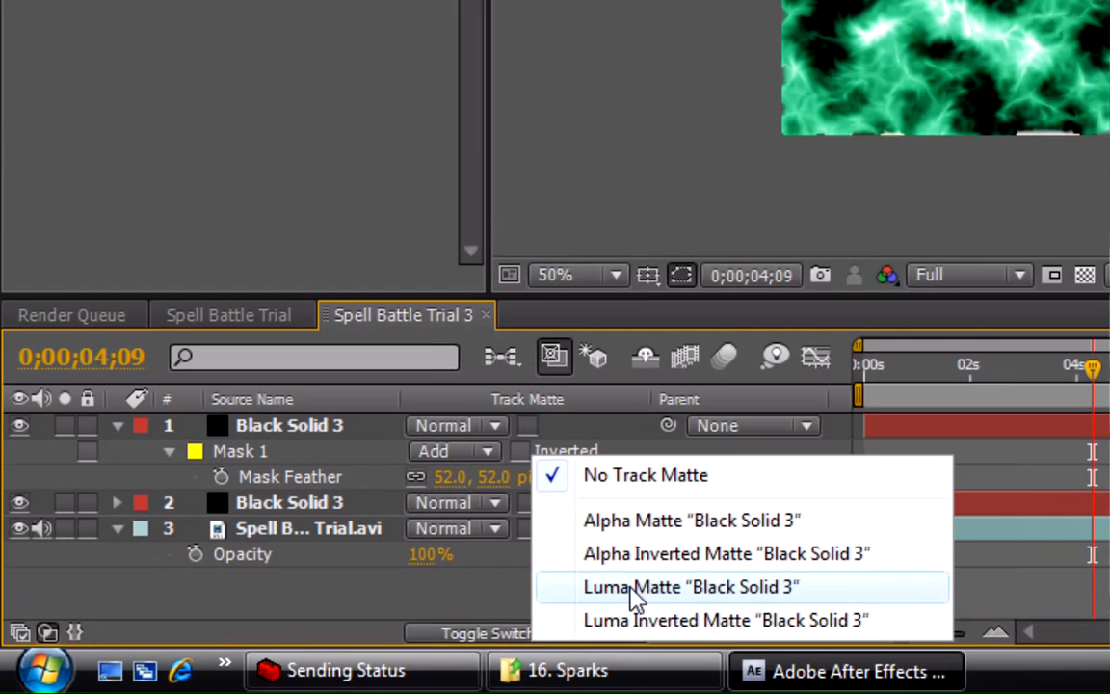
{"action": "left_click", "coordinate": [868, 550]}
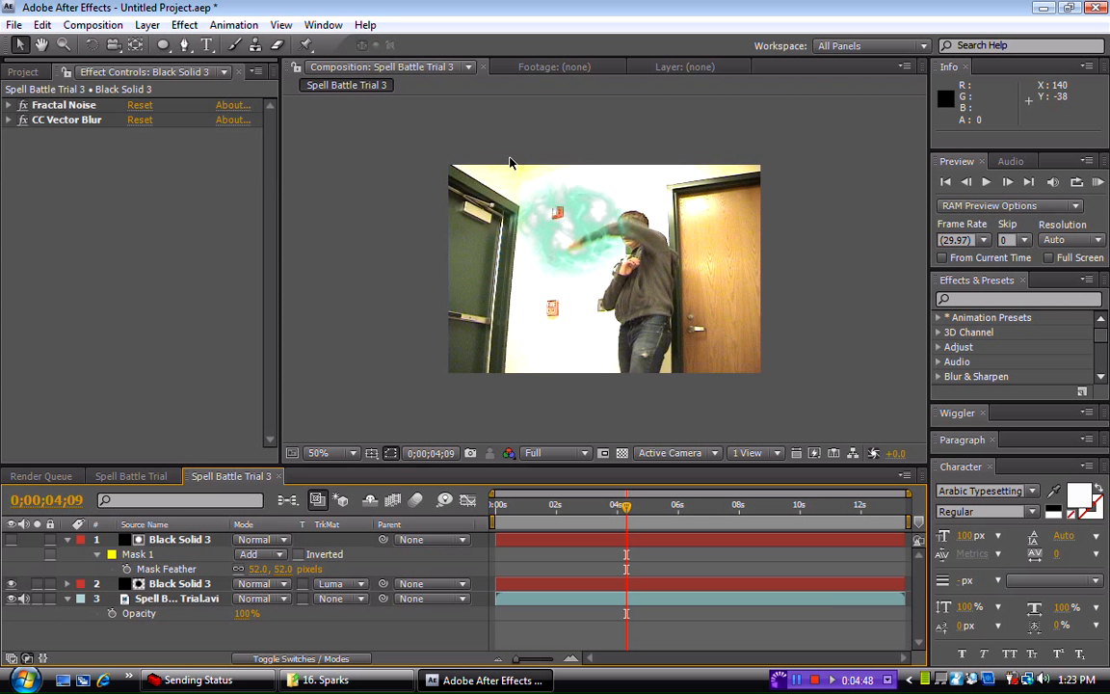
- Trim both black solid layers to start at 0;00;04;07 and end at 0;00;05;15
{"action": "left_click", "coordinate": [598, 539]}
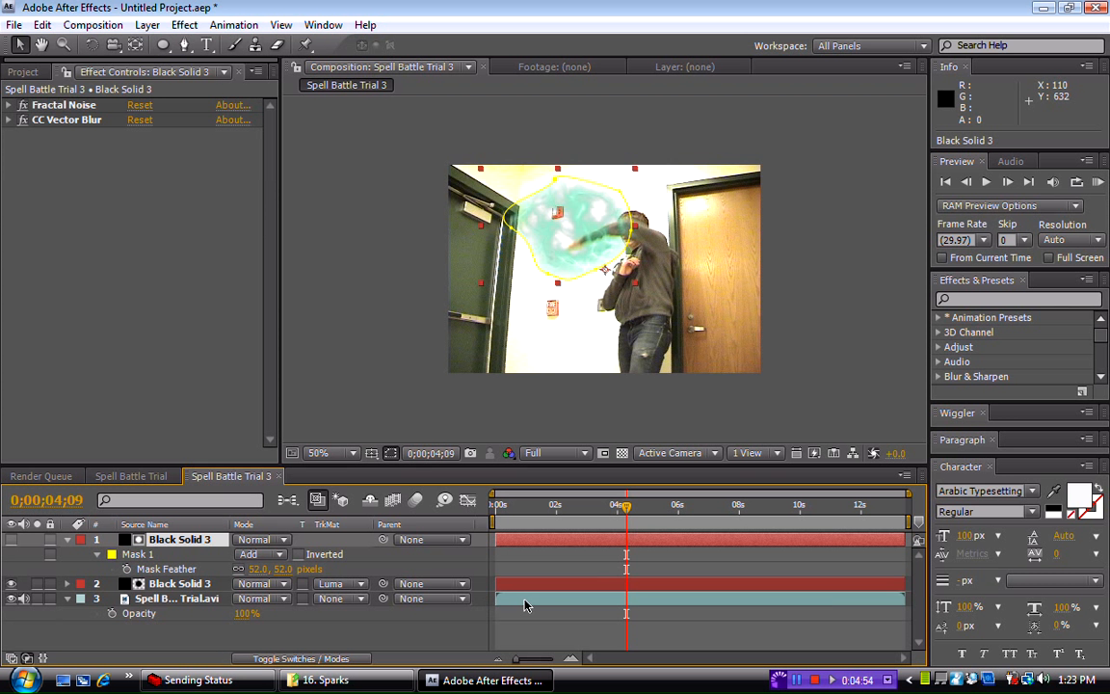
{"action": "key", "text": "Page_Up"}
{"action": "key", "text": "Page_Up"}
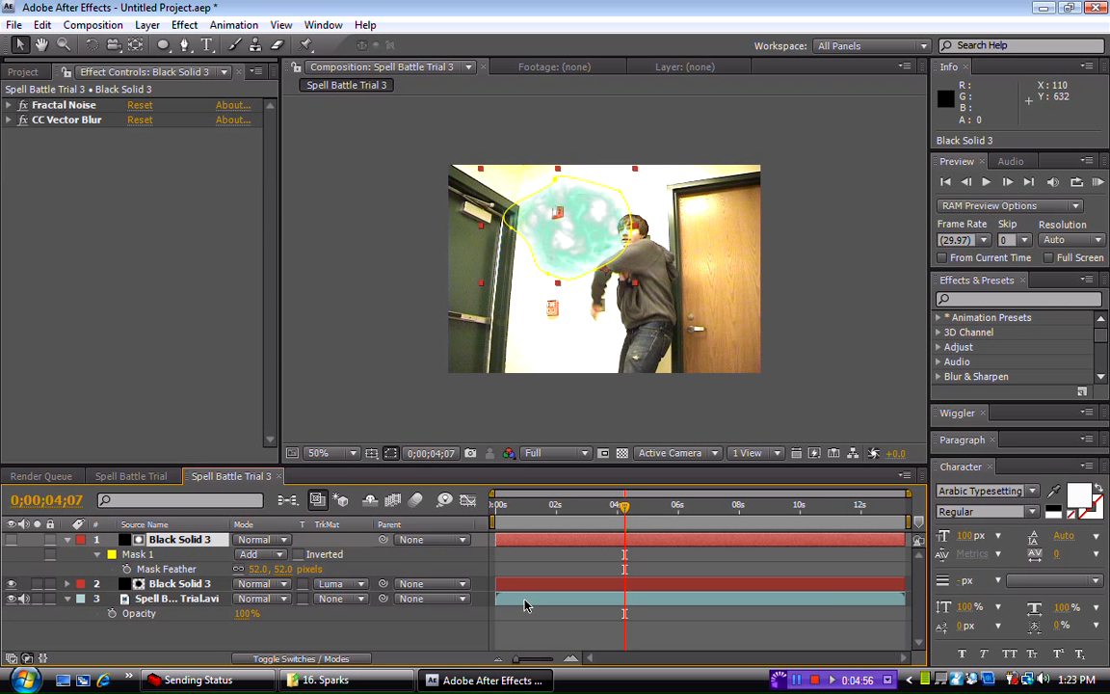
{"action": "left_click", "coordinate": [554, 586], "text": "ctrl"}
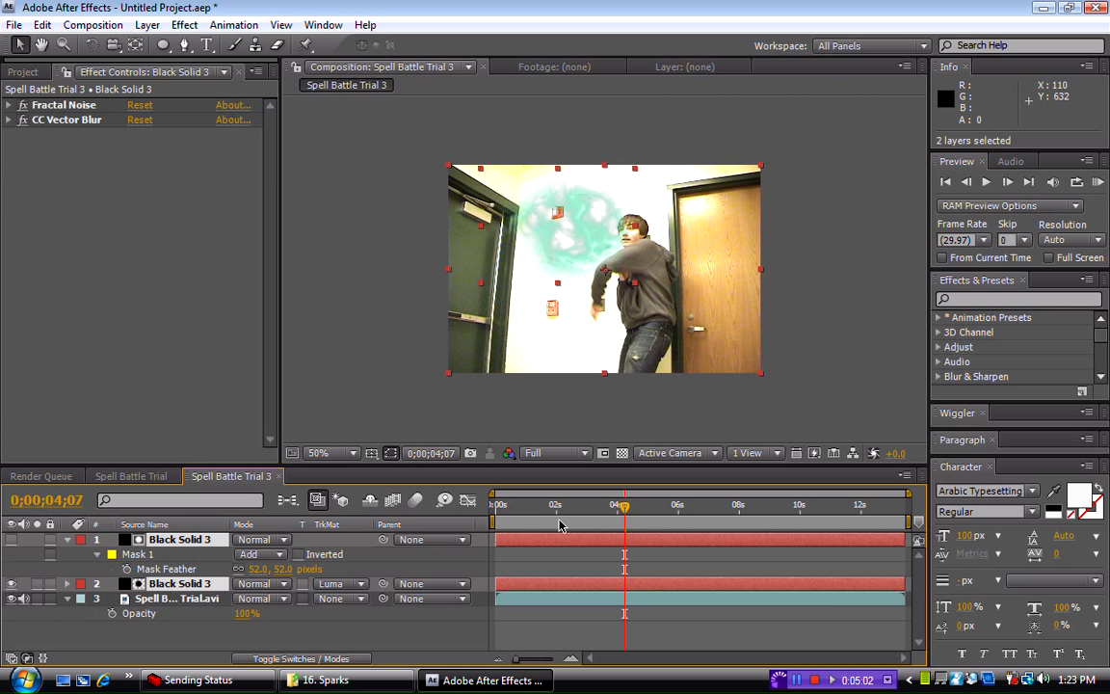
{"action": "key", "text": "alt+bracketleft"}
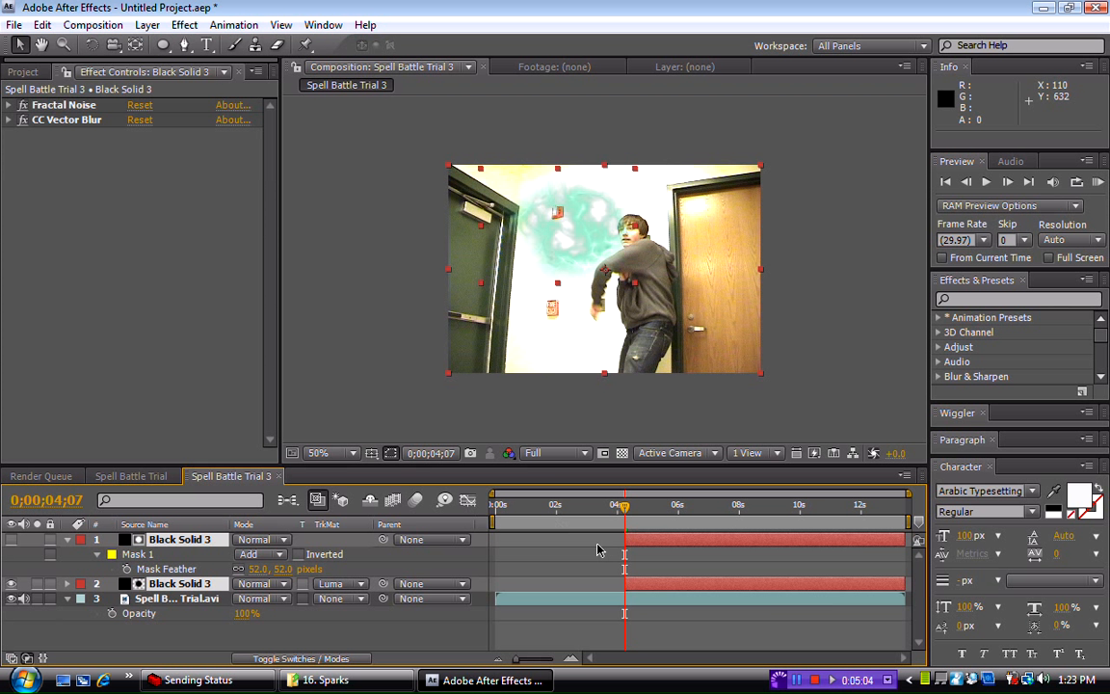
{"action": "mouse_move", "coordinate": [661, 516]}
{"action": "left_mouse_down"}
{"action": "mouse_move", "coordinate": [649, 518]}
{"action": "mouse_move", "coordinate": [663, 512]}
{"action": "left_mouse_up"}
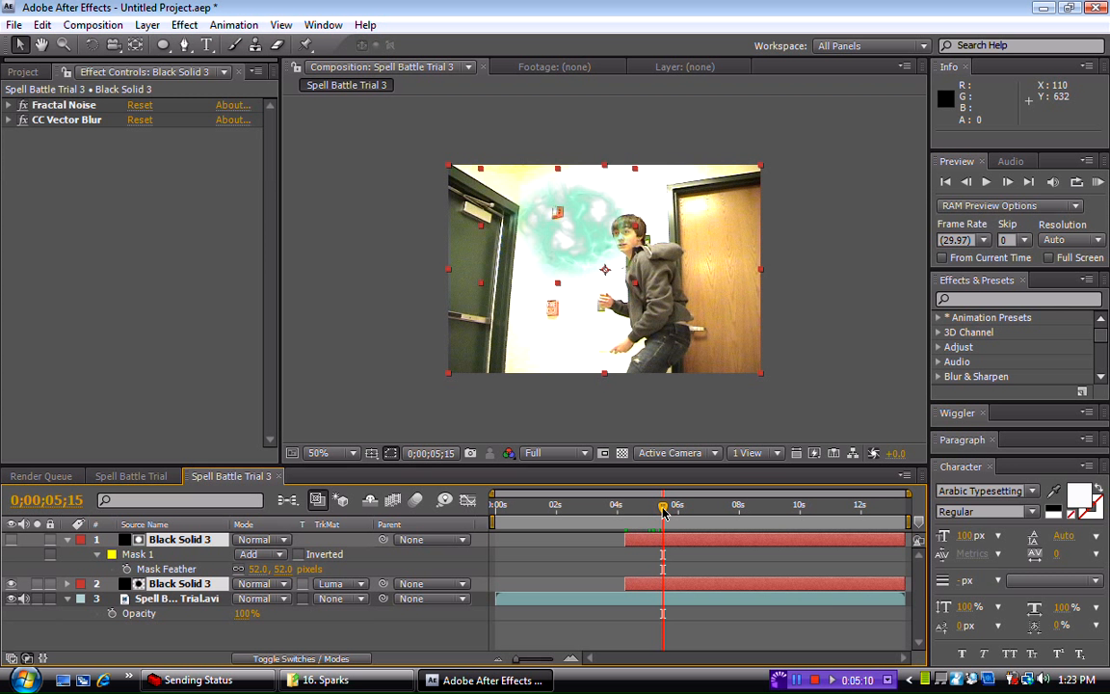
{"action": "key", "text": "alt+bracketright"}
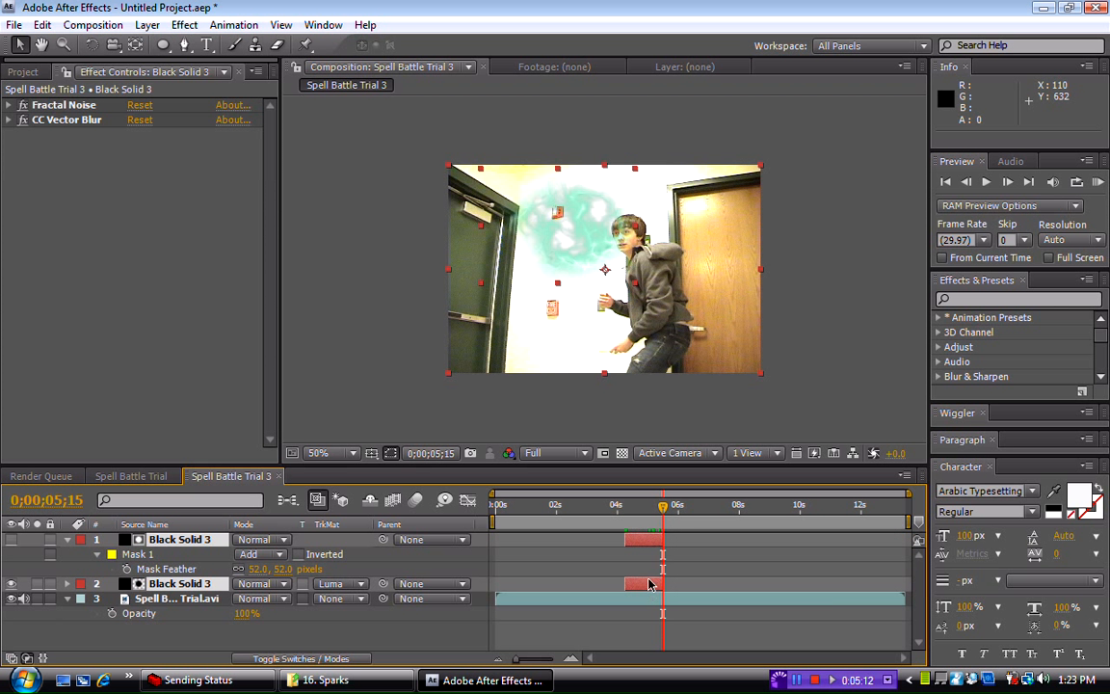
- Start animating Brightness in the top black solid's Fractal Noise with a keyframe of -171 at 0;00;04;07
{"action": "left_click_drag", "start_coordinate": [622, 509], "coordinate": [634, 481]}
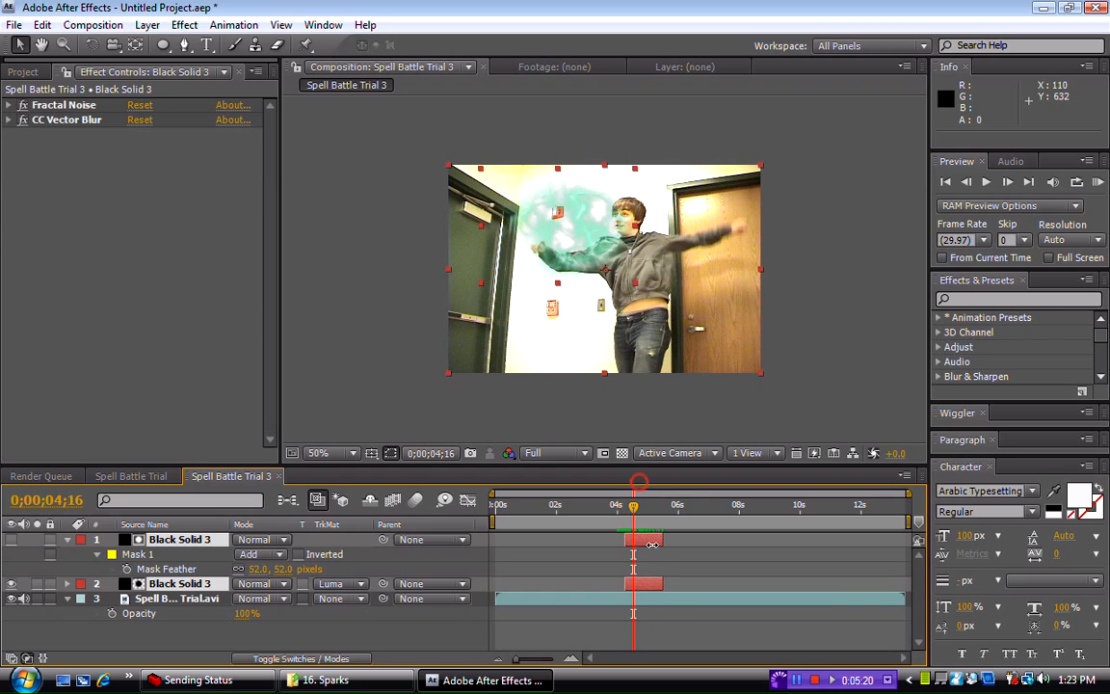
{"action": "left_click", "coordinate": [600, 630]}
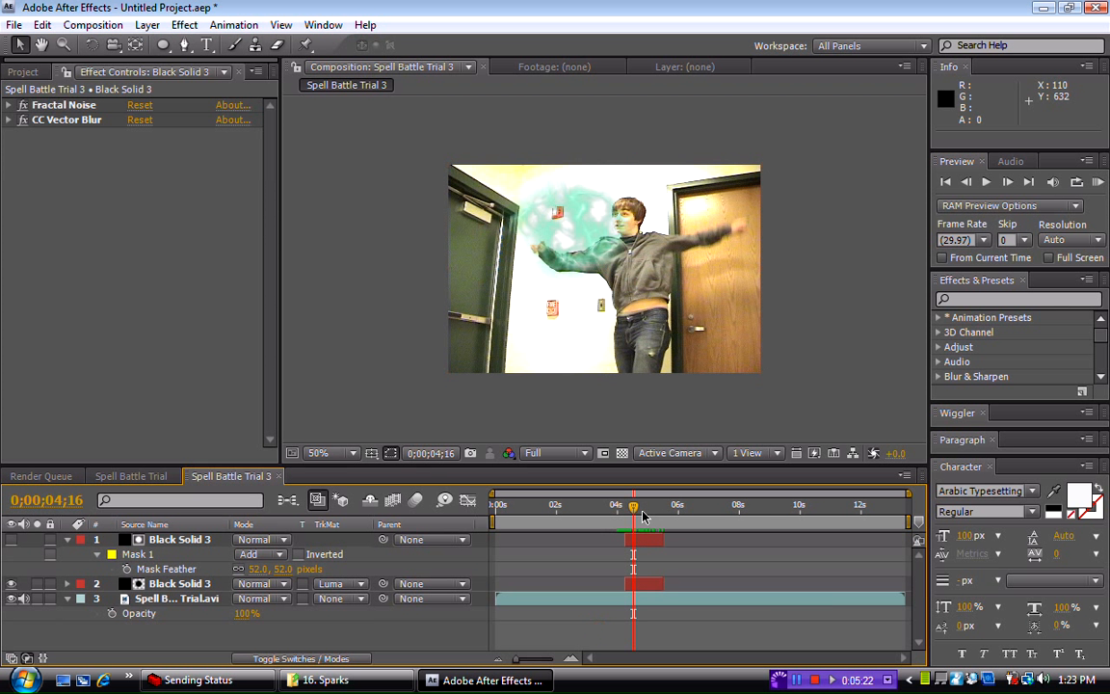
{"action": "mouse_move", "coordinate": [633, 509]}
{"action": "left_mouse_down"}
{"action": "mouse_move", "coordinate": [621, 508]}
{"action": "mouse_move", "coordinate": [653, 508]}
{"action": "mouse_move", "coordinate": [626, 518]}
{"action": "left_mouse_up"}
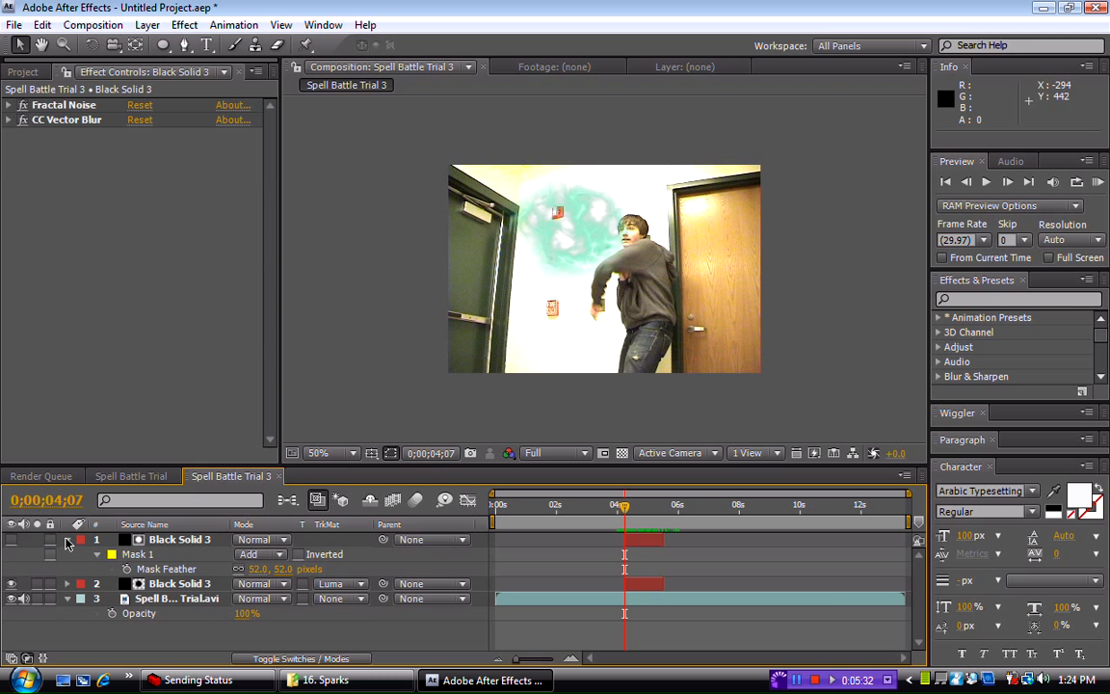
{"action": "left_click", "coordinate": [193, 543]}
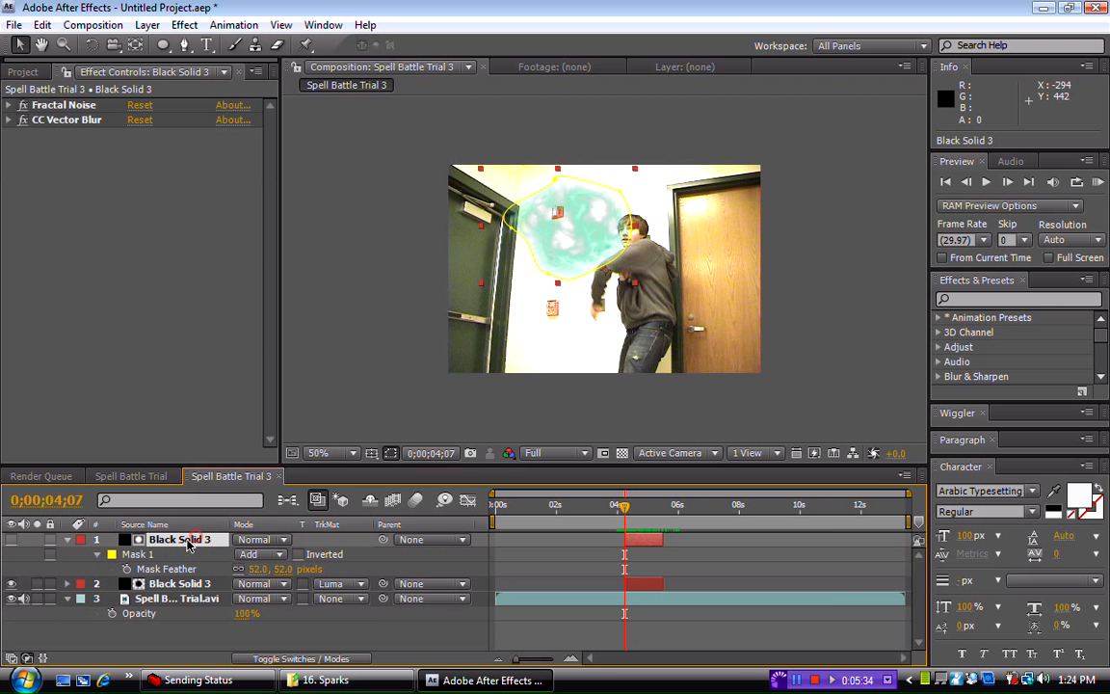
{"action": "left_click", "coordinate": [9, 105]}
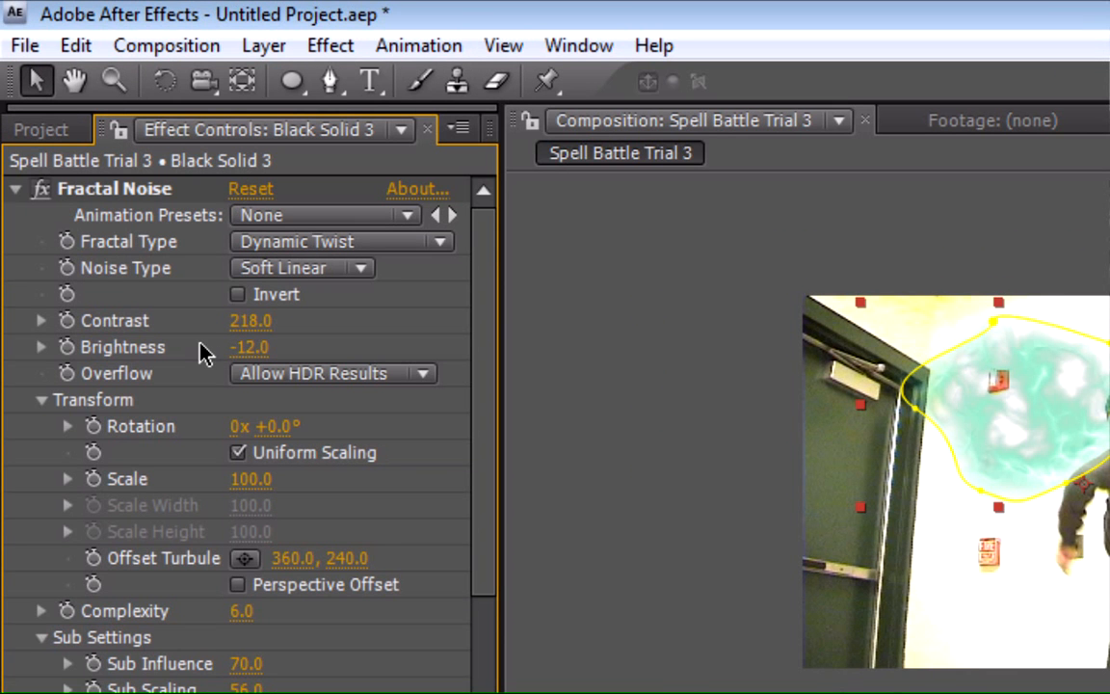
{"action": "left_click", "coordinate": [67, 348]}
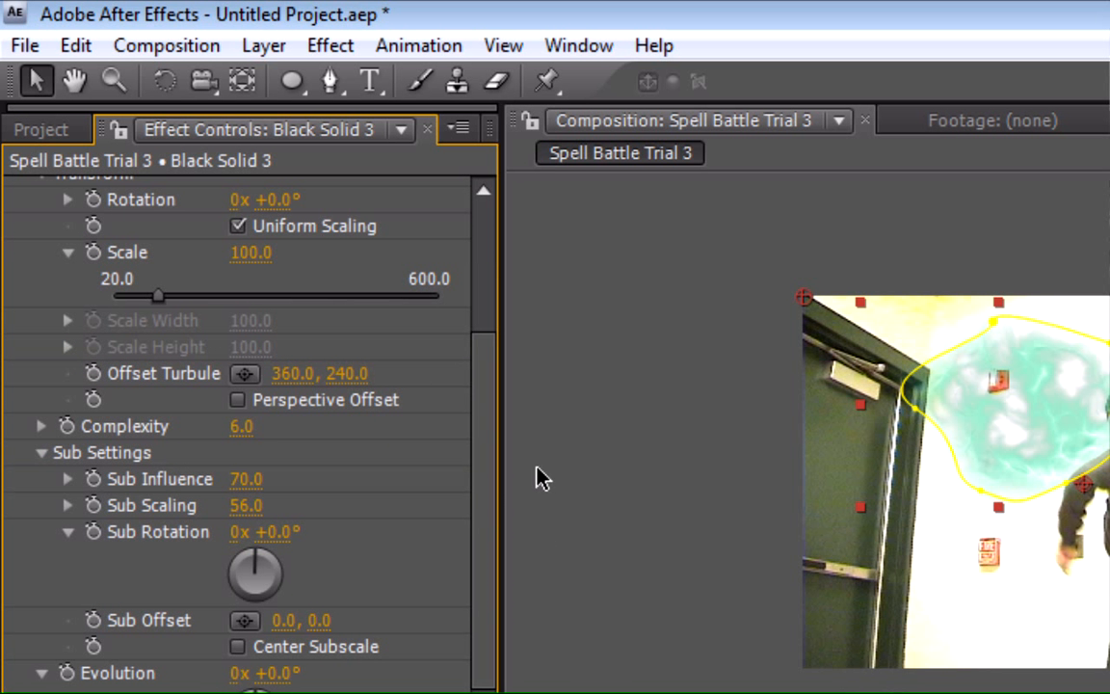
{"action": "left_click_drag", "start_coordinate": [496, 473], "coordinate": [495, 359]}
{"action": "left_click_drag", "start_coordinate": [249, 320], "coordinate": [27, 344]}
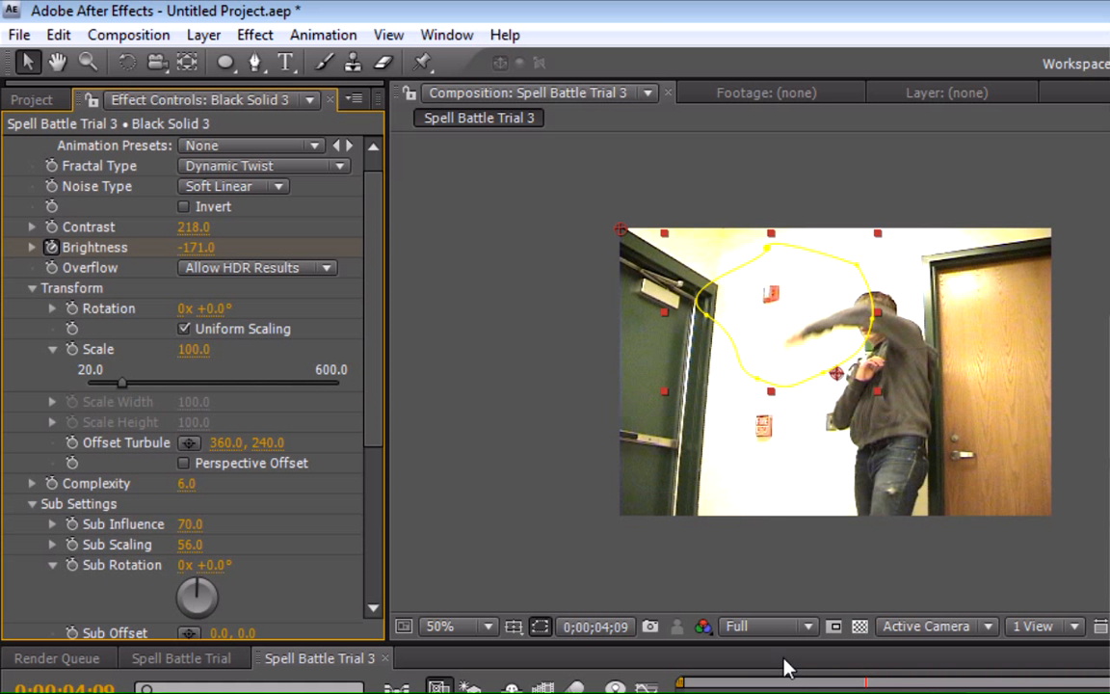
- Keyframe the Fractal Noise Brightness at 166 at 0;00;04;10 and at a negative value that fades the effect out at 0;00;04;13
{"action": "left_click_drag", "start_coordinate": [193, 250], "coordinate": [626, 274]}
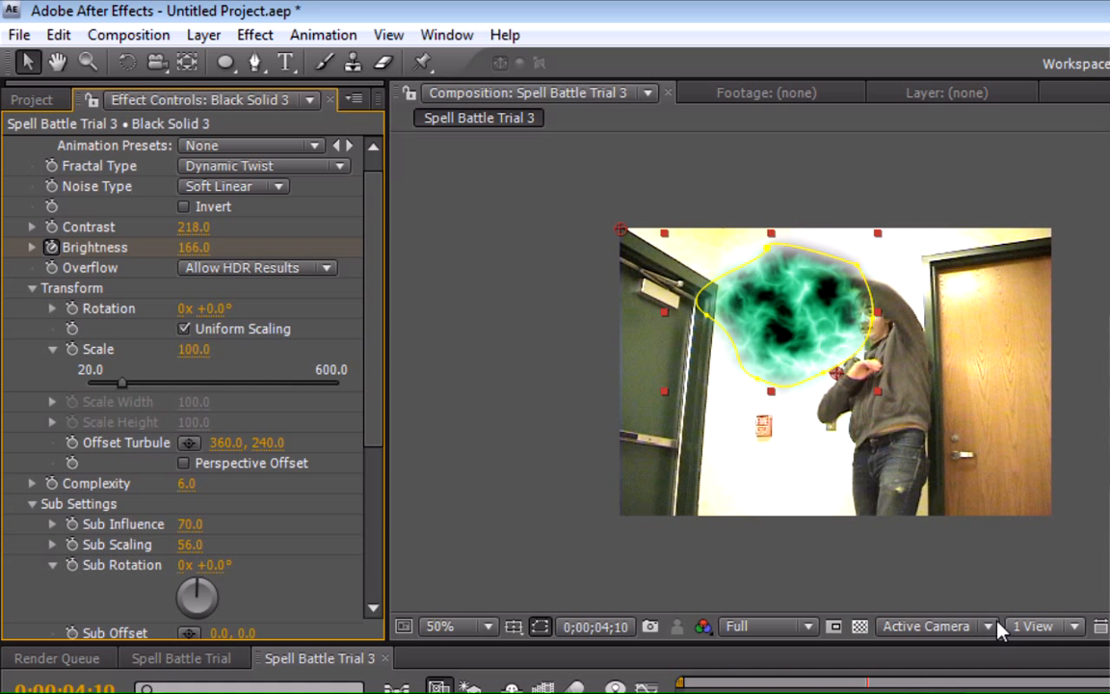
{"action": "key", "text": "Page_Down"}
{"action": "key", "text": "Page_Down"}
{"action": "key", "text": "Page_Down"}
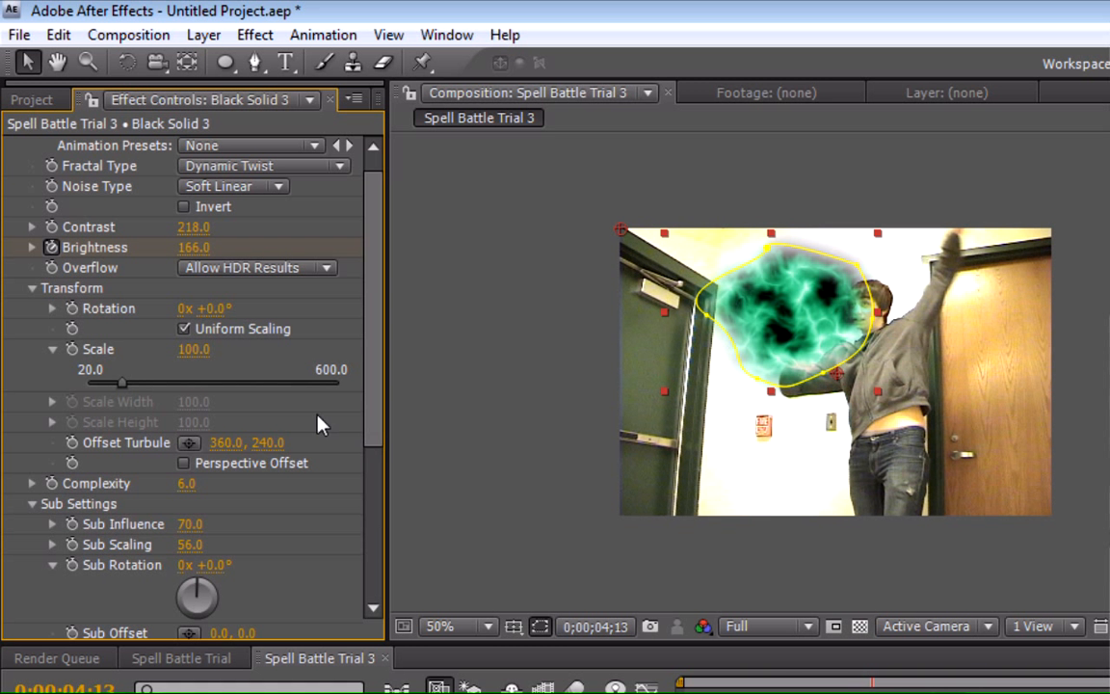
{"action": "left_click_drag", "start_coordinate": [198, 258], "coordinate": [5, 262]}
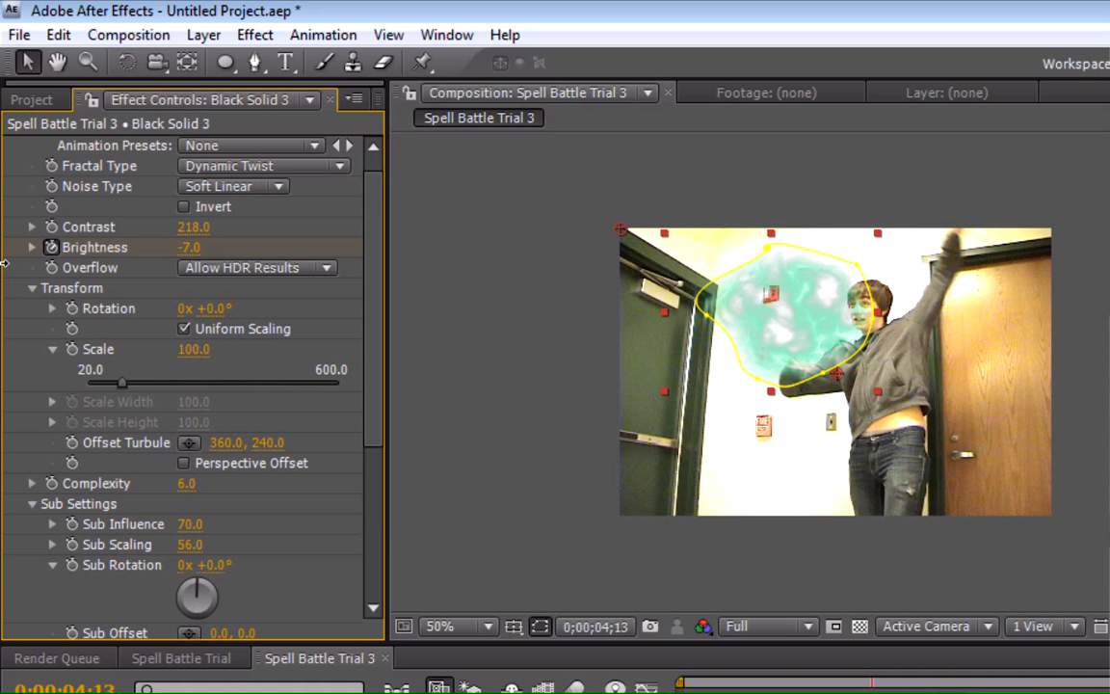
{"action": "left_click_drag", "start_coordinate": [183, 249], "coordinate": [40, 252]}
{"action": "left_click", "coordinate": [183, 329]}
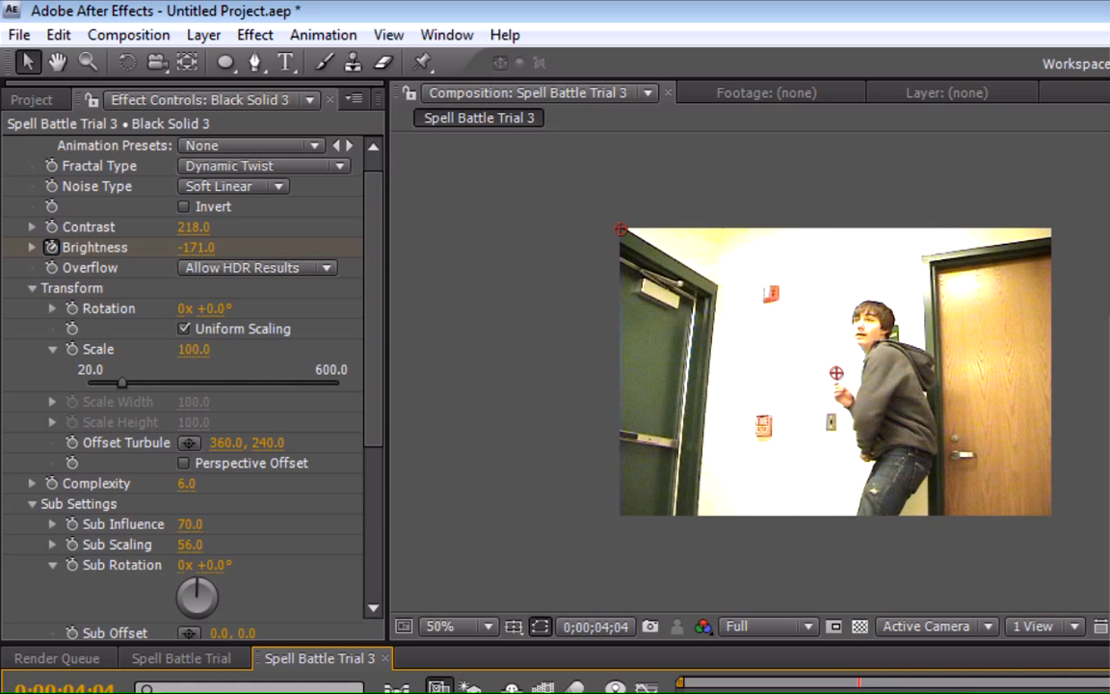
- Preview the animated brightness flash, step back to 0;00;04;08 and deselect the layers
{"action": "mouse_move", "coordinate": [855, 690]}
{"action": "left_mouse_down"}
{"action": "mouse_move", "coordinate": [837, 690]}
{"action": "mouse_move", "coordinate": [887, 690]}
{"action": "mouse_move", "coordinate": [868, 690]}
{"action": "left_mouse_up"}
{"action": "key", "text": "space"}
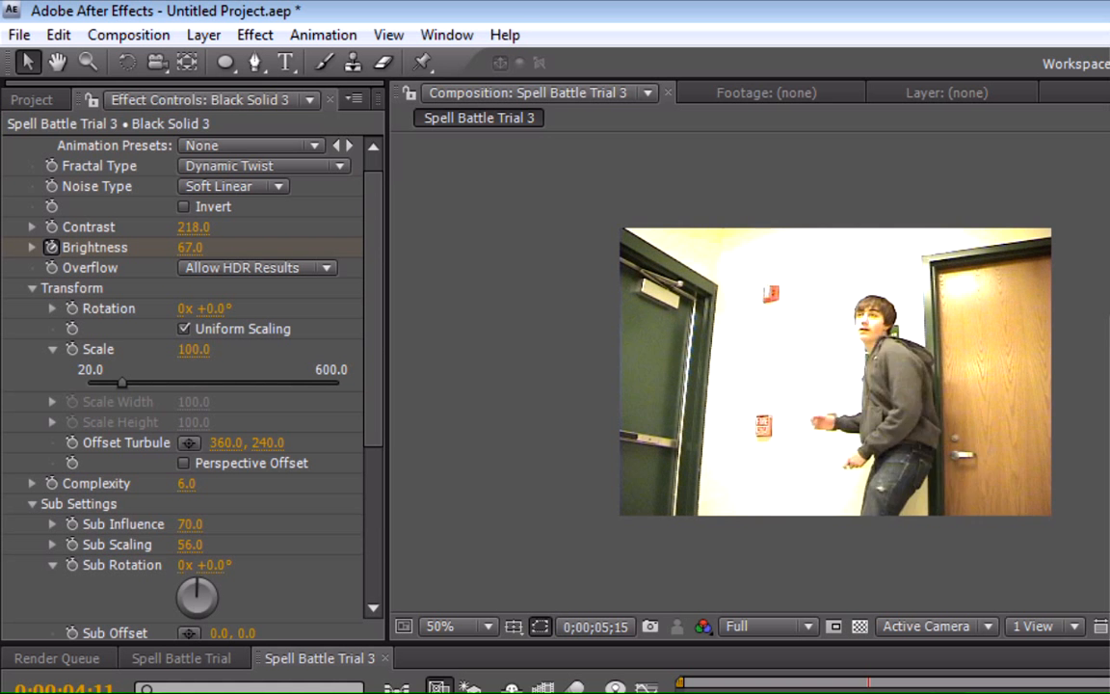
{"action": "key", "text": "space"}
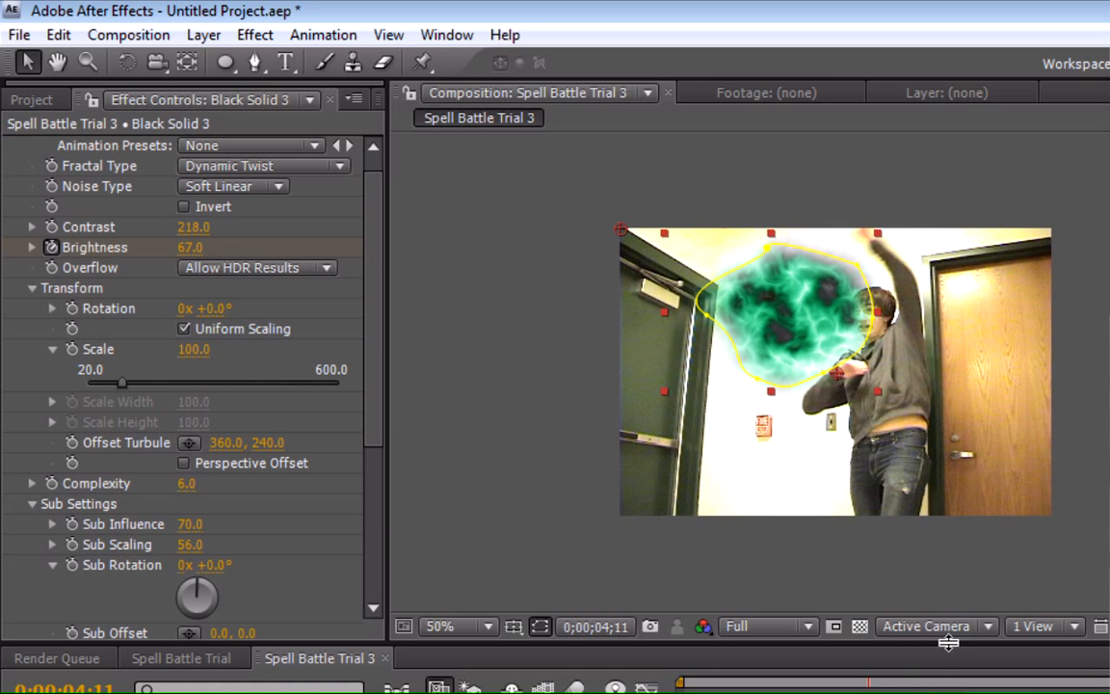
{"action": "key", "text": "Page_Up"}
{"action": "key", "text": "Page_Up"}
{"action": "key", "text": "Page_Up"}
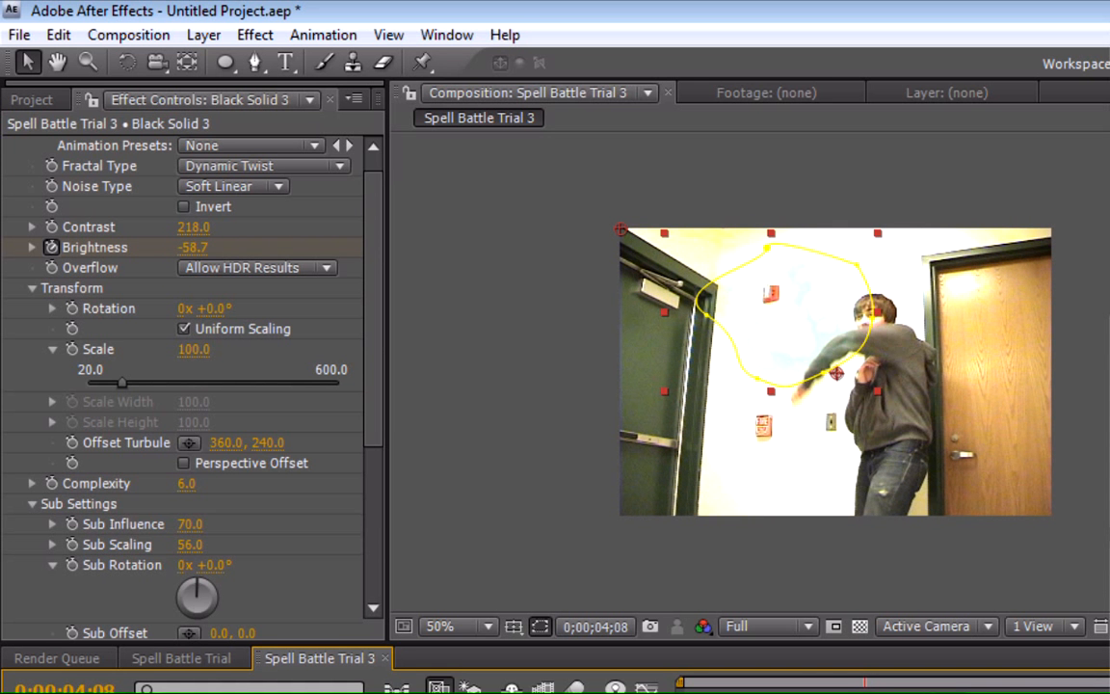
{"action": "key", "text": "ctrl+shift+a"}
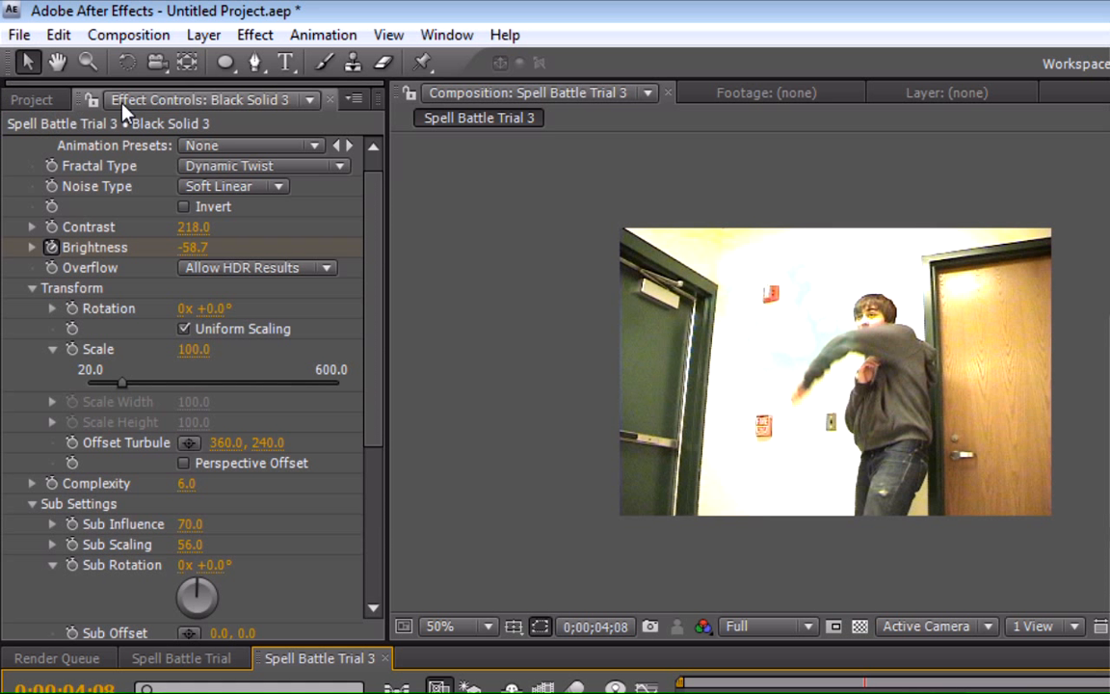
- Add FireCracker_04.mov from the project as the top layer of the composition, starting at 0;00;04;10
{"action": "left_click", "coordinate": [32, 100]}
{"action": "left_click", "coordinate": [196, 571]}
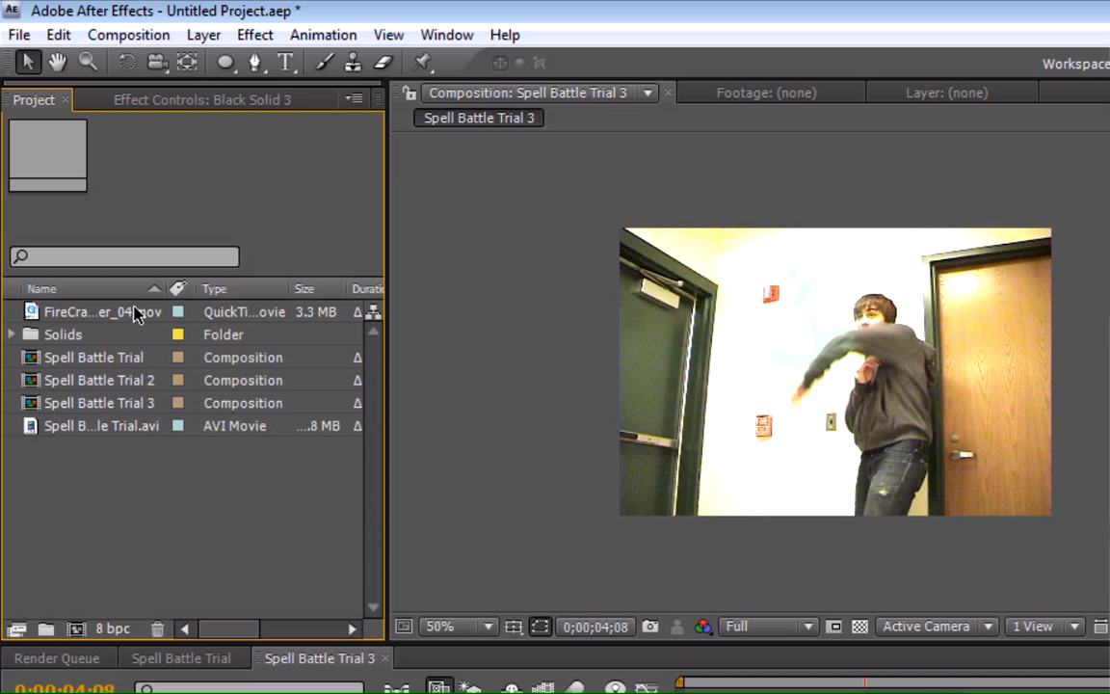
{"action": "left_click", "coordinate": [137, 312]}
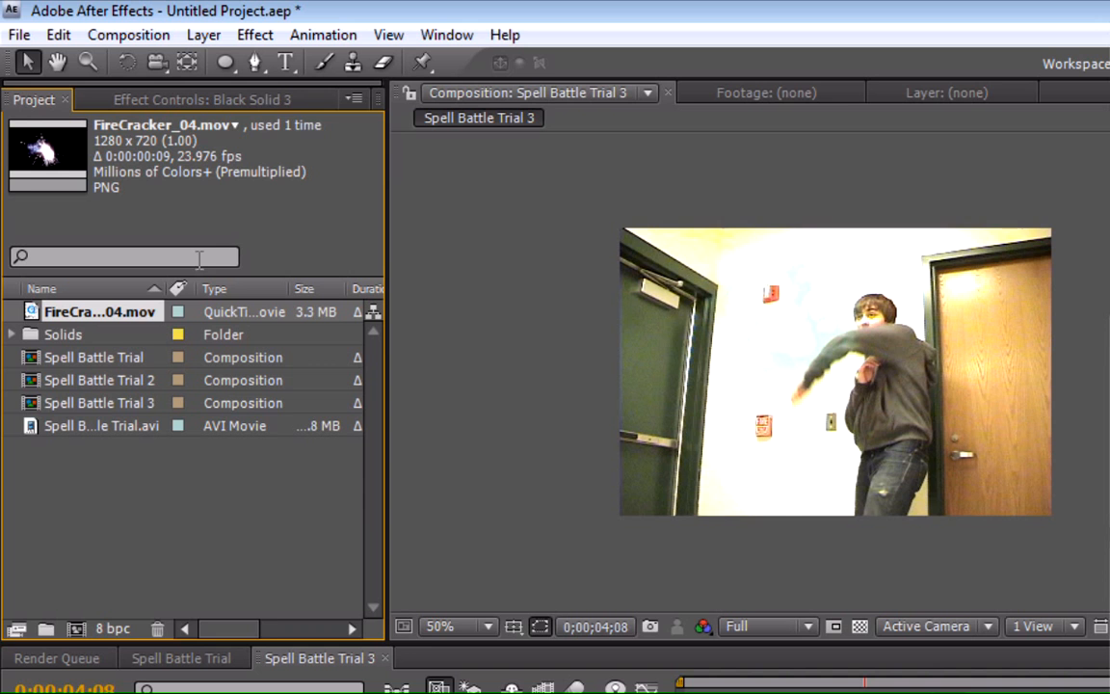
{"action": "left_click_drag", "start_coordinate": [122, 313], "coordinate": [669, 572]}
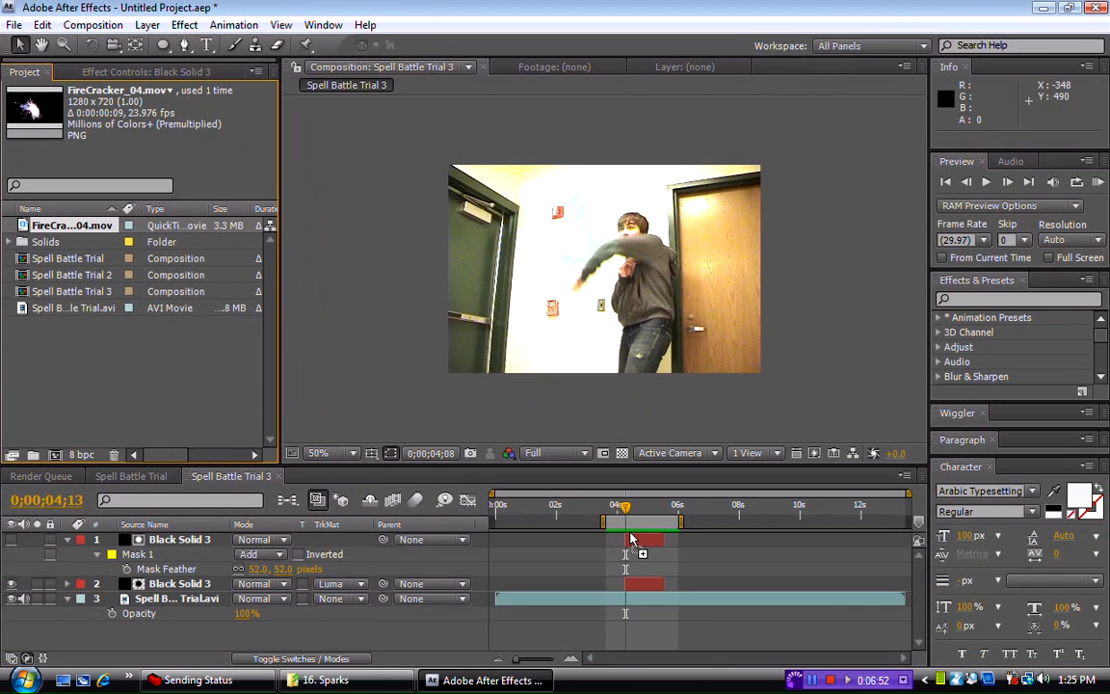
{"action": "left_click_drag", "start_coordinate": [625, 534], "coordinate": [626, 535]}
{"action": "left_click_drag", "start_coordinate": [63, 225], "coordinate": [633, 509]}
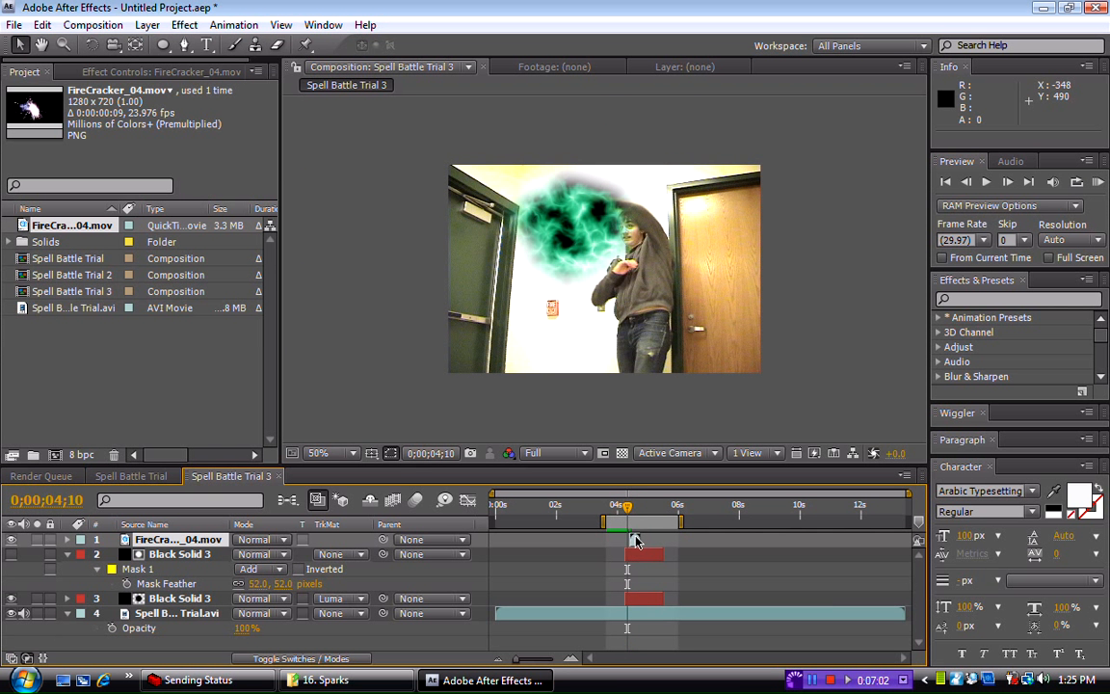
{"action": "left_click", "coordinate": [632, 540]}
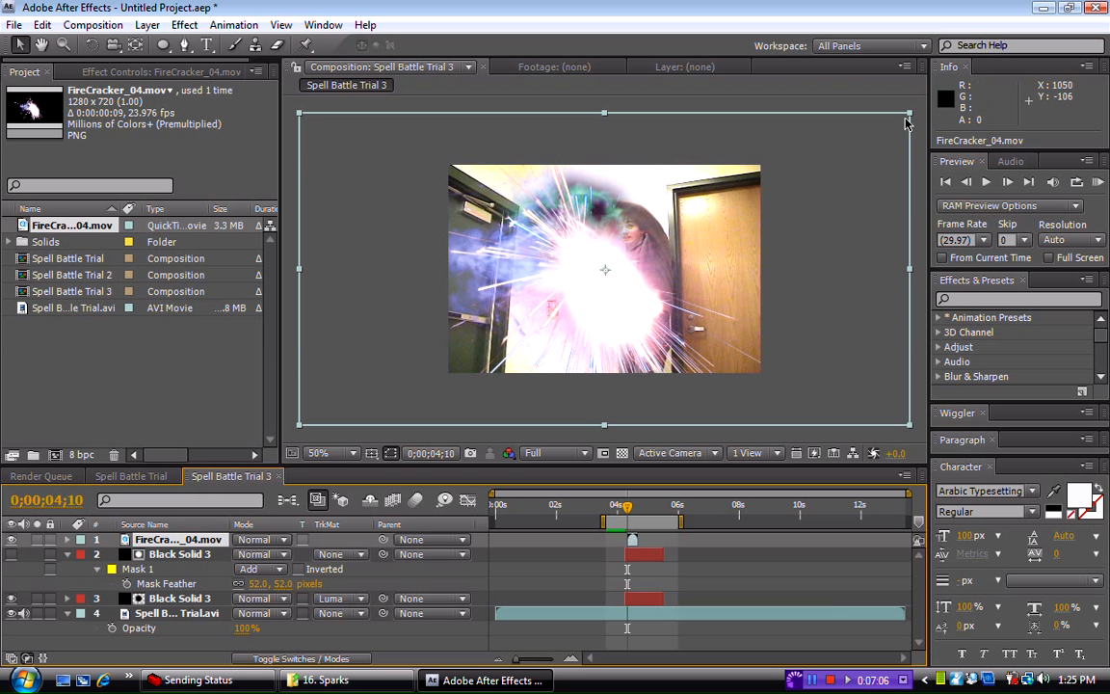
- Shrink and rotate the firecracker layer and place it over the centre of the green energy burst
{"action": "left_click_drag", "start_coordinate": [912, 116], "coordinate": [788, 191]}
{"action": "mouse_move", "coordinate": [703, 198]}
{"action": "left_mouse_down"}
{"action": "mouse_move", "coordinate": [655, 219]}
{"action": "mouse_move", "coordinate": [695, 212]}
{"action": "left_mouse_up"}
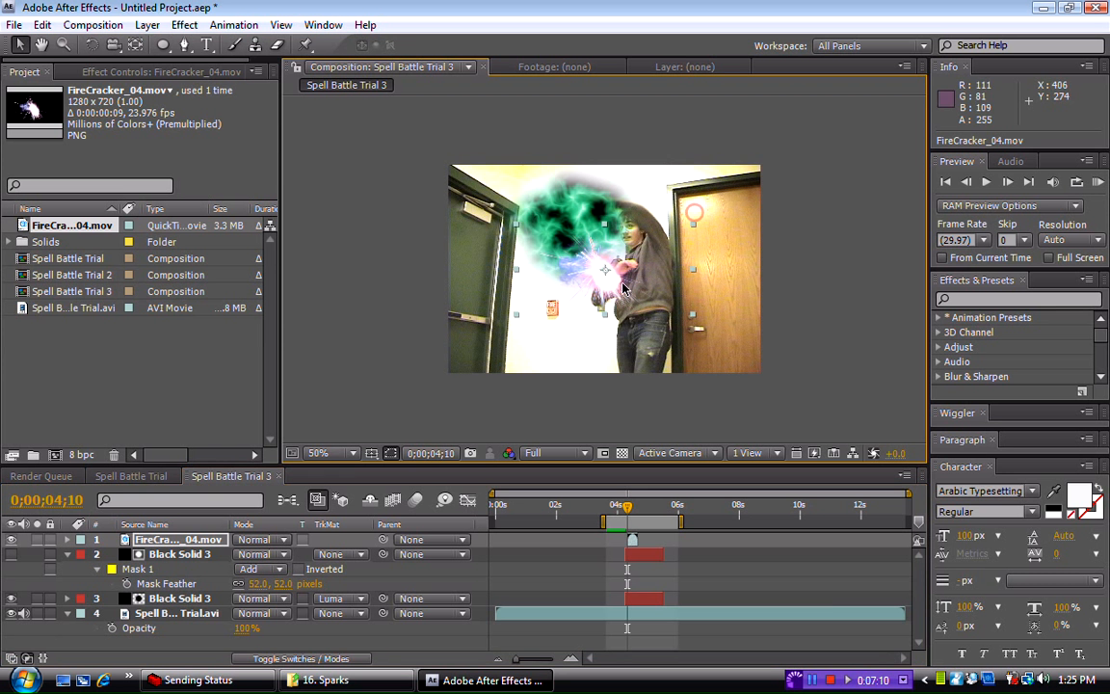
{"action": "key", "text": "w"}
{"action": "left_click_drag", "start_coordinate": [625, 288], "coordinate": [581, 246]}
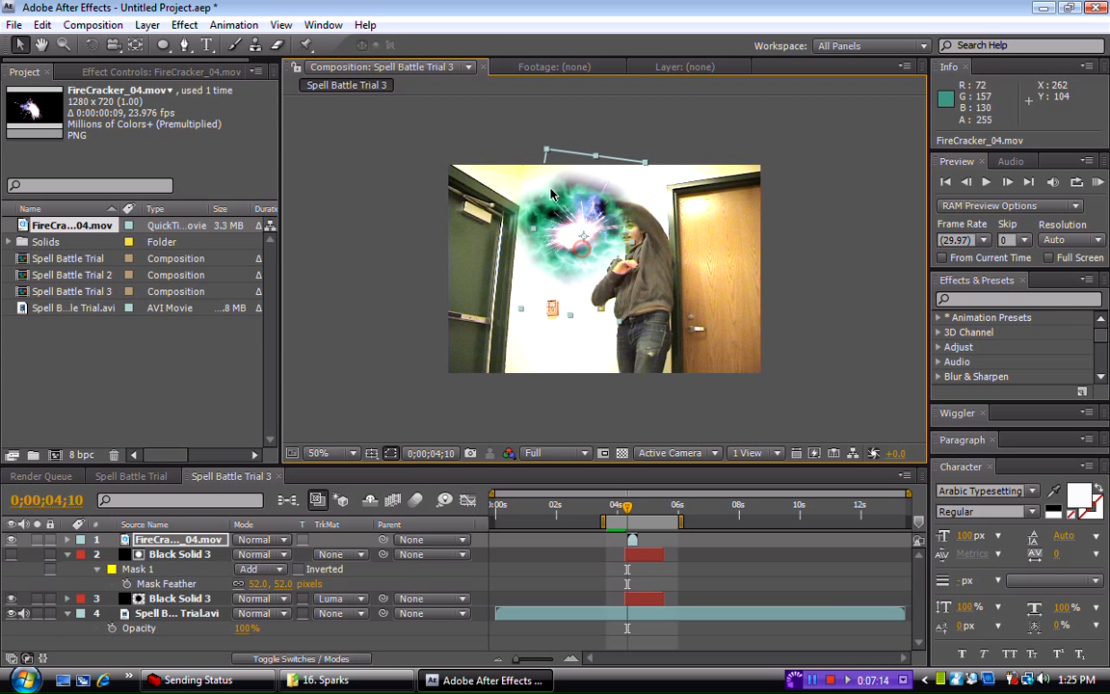
- Apply the Tritone color correction effect to the firecracker layer with its Highlights set to green 0CD91F
{"action": "left_click", "coordinate": [184, 24]}
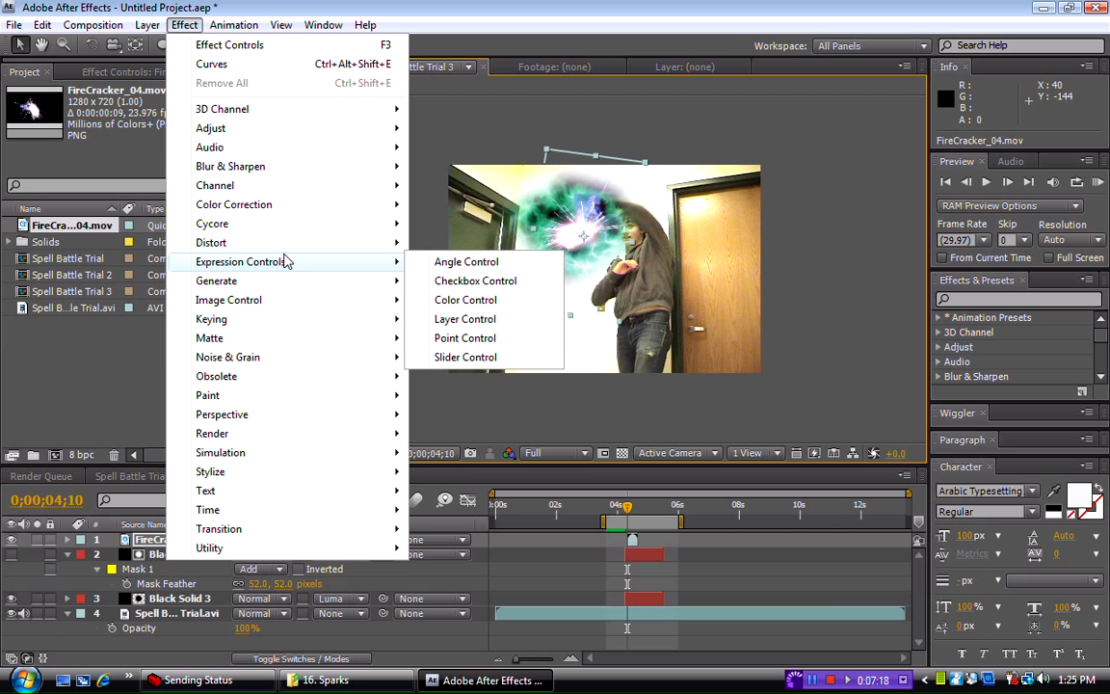
{"action": "mouse_move", "coordinate": [349, 206]}
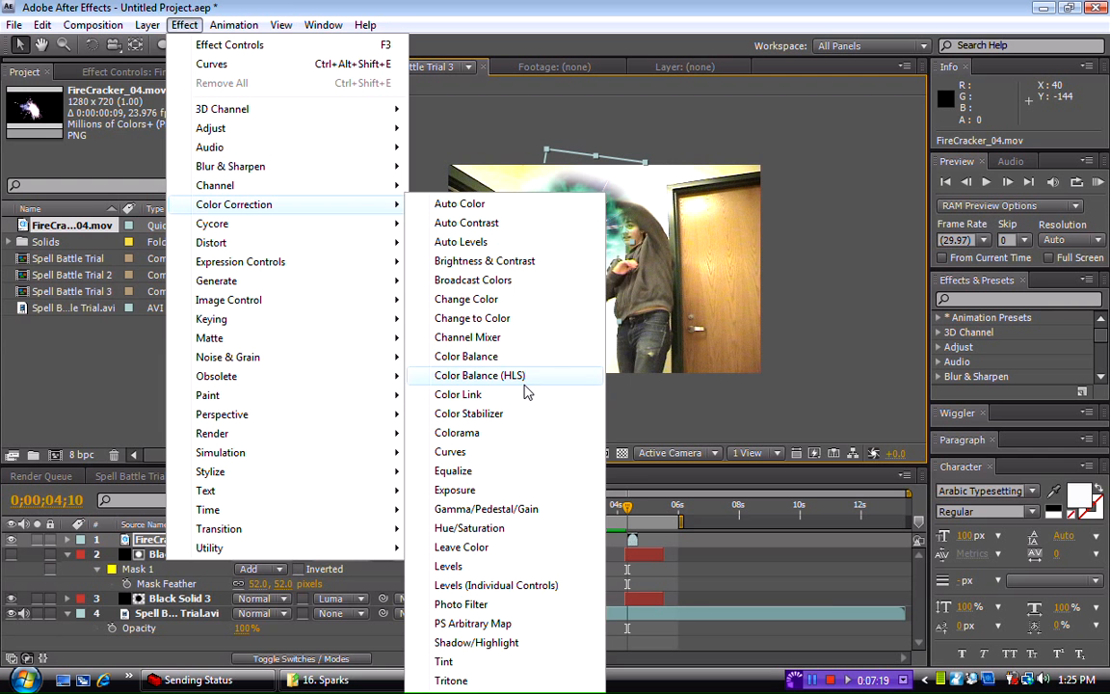
{"action": "left_click", "coordinate": [480, 681]}
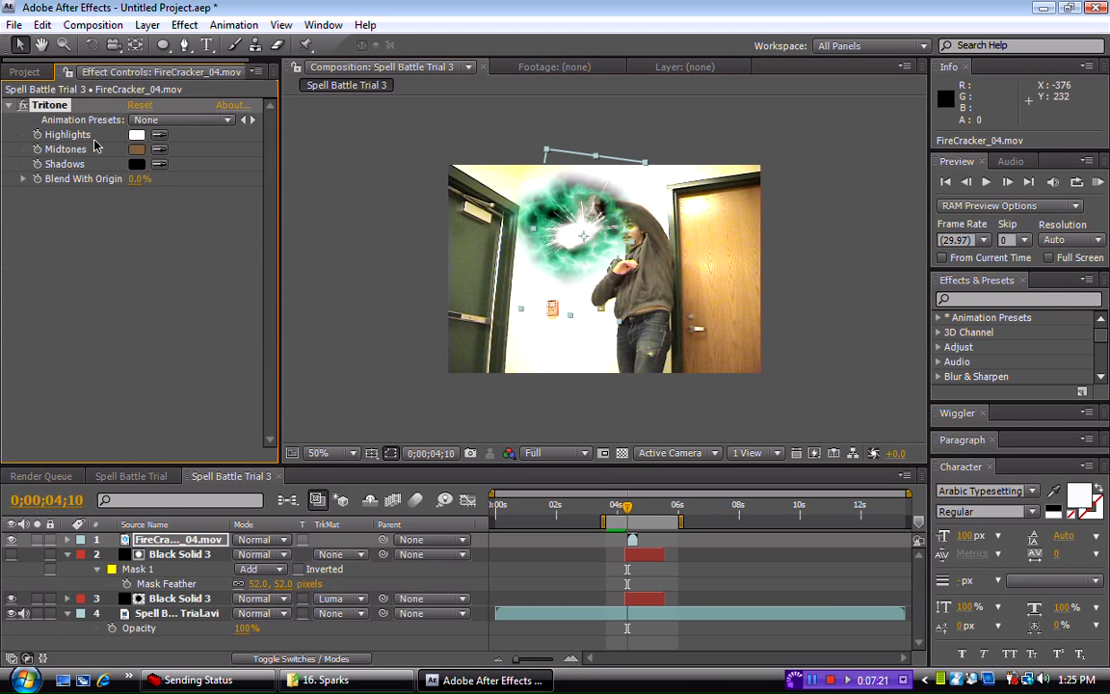
{"action": "left_click", "coordinate": [136, 136]}
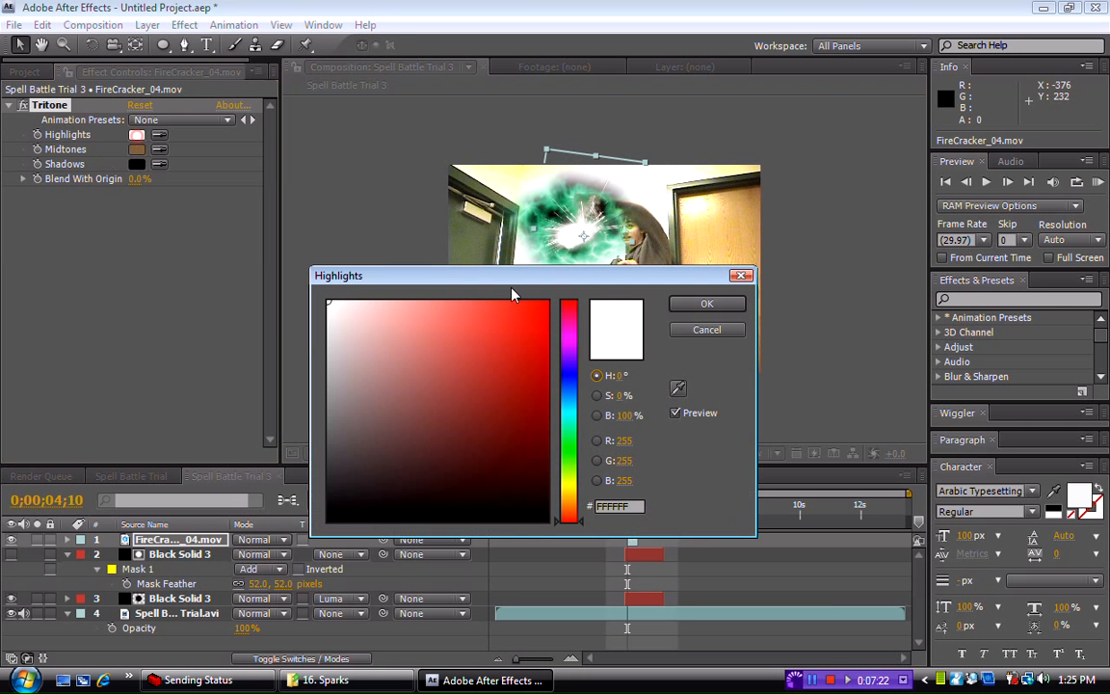
{"action": "left_click", "coordinate": [569, 443]}
{"action": "left_click", "coordinate": [523, 361]}
{"action": "left_click", "coordinate": [543, 344]}
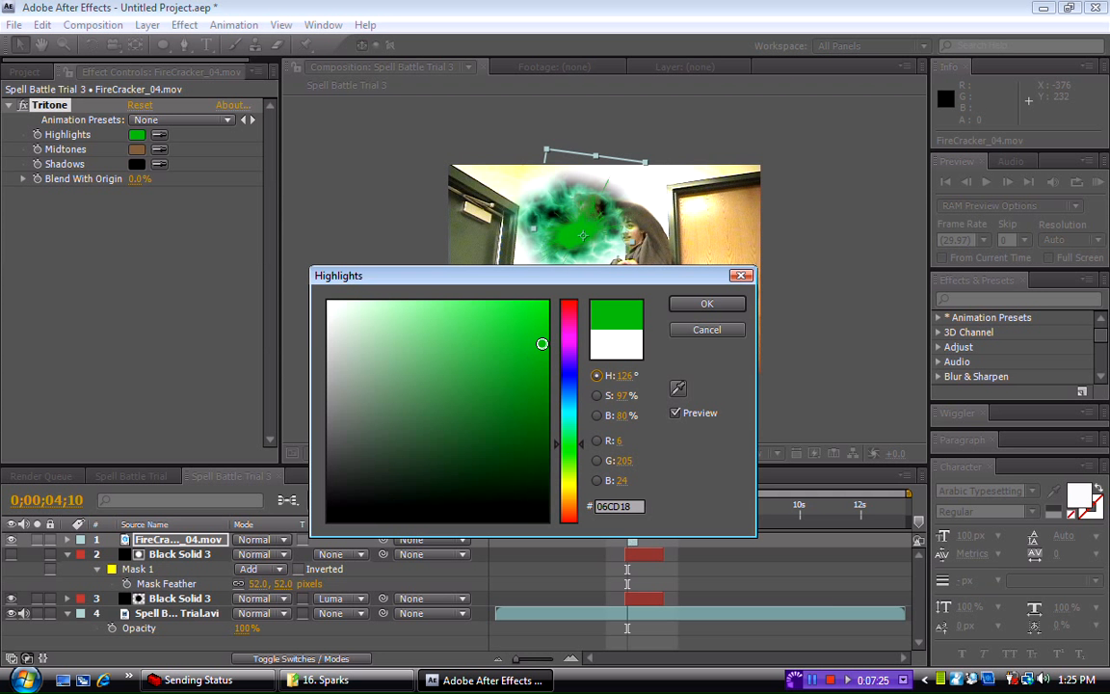
{"action": "left_click", "coordinate": [537, 330]}
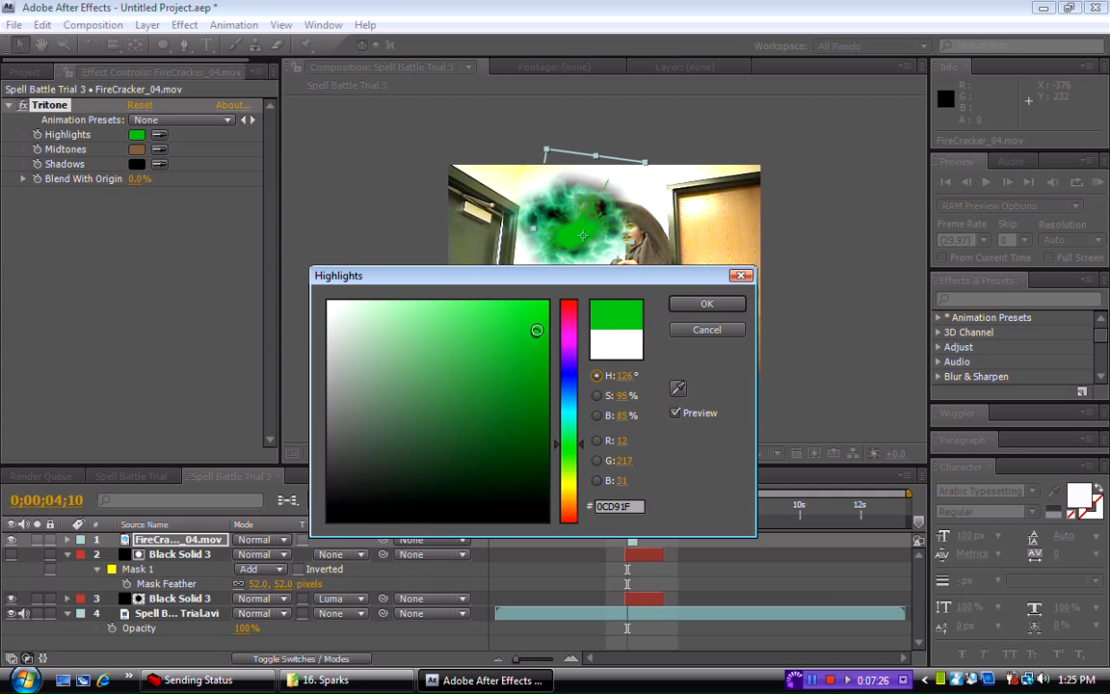
{"action": "left_click", "coordinate": [707, 305]}
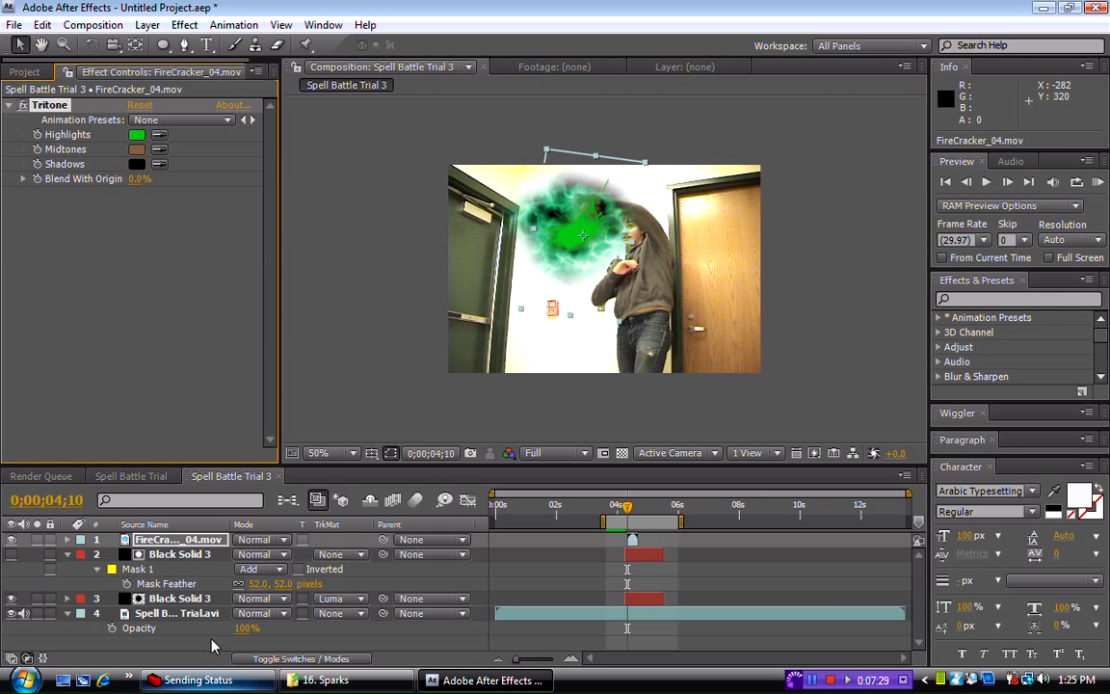
- Set the firecracker layer's blending mode to Add and move the current time to 0;00;04;08
{"action": "left_click", "coordinate": [275, 539]}
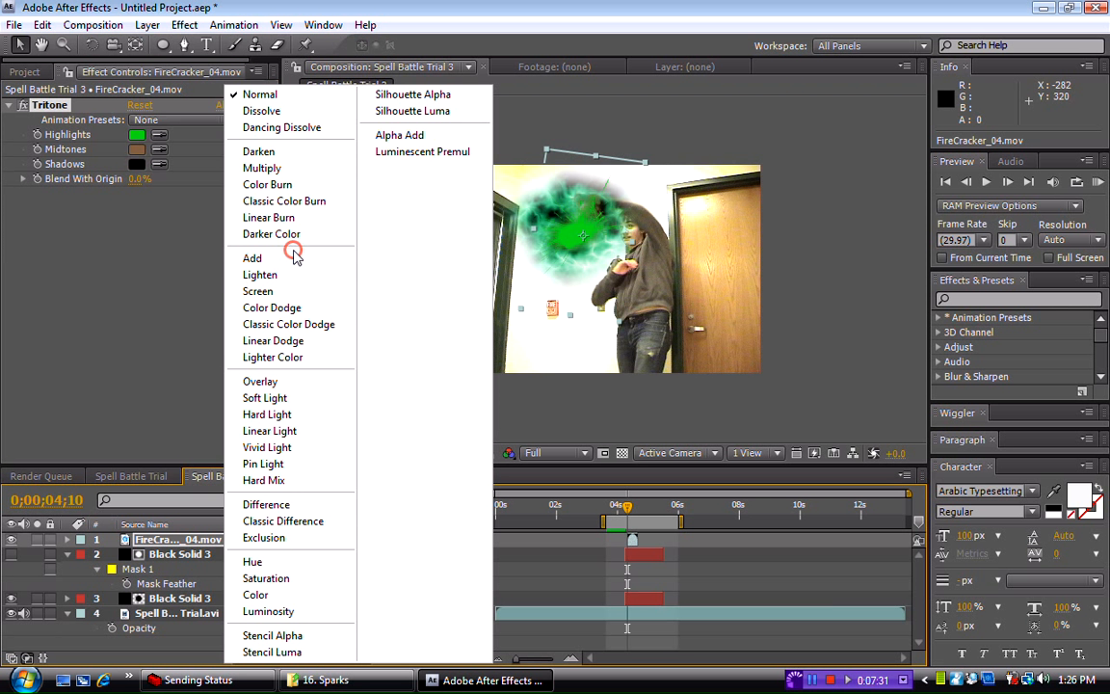
{"action": "left_click", "coordinate": [294, 262]}
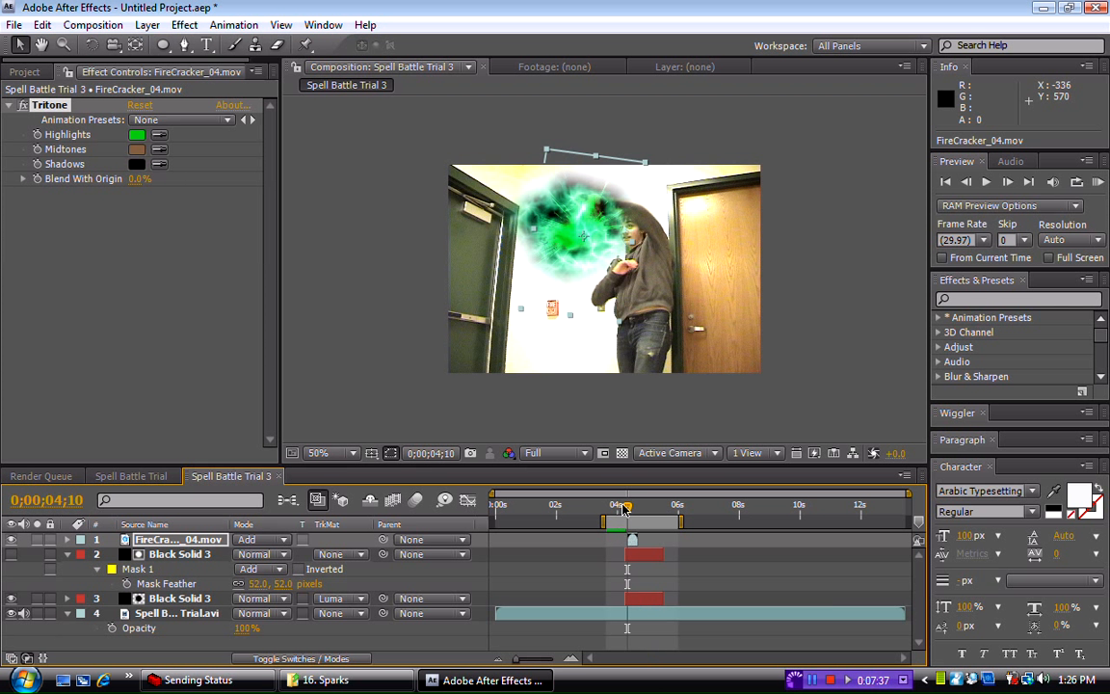
{"action": "mouse_move", "coordinate": [629, 515]}
{"action": "left_mouse_down"}
{"action": "mouse_move", "coordinate": [637, 523]}
{"action": "mouse_move", "coordinate": [627, 521]}
{"action": "left_mouse_up"}
- Duplicate the Spell Battle Trial.avi layer and place the copy directly above the original, below the black solids
{"action": "left_click", "coordinate": [595, 614]}
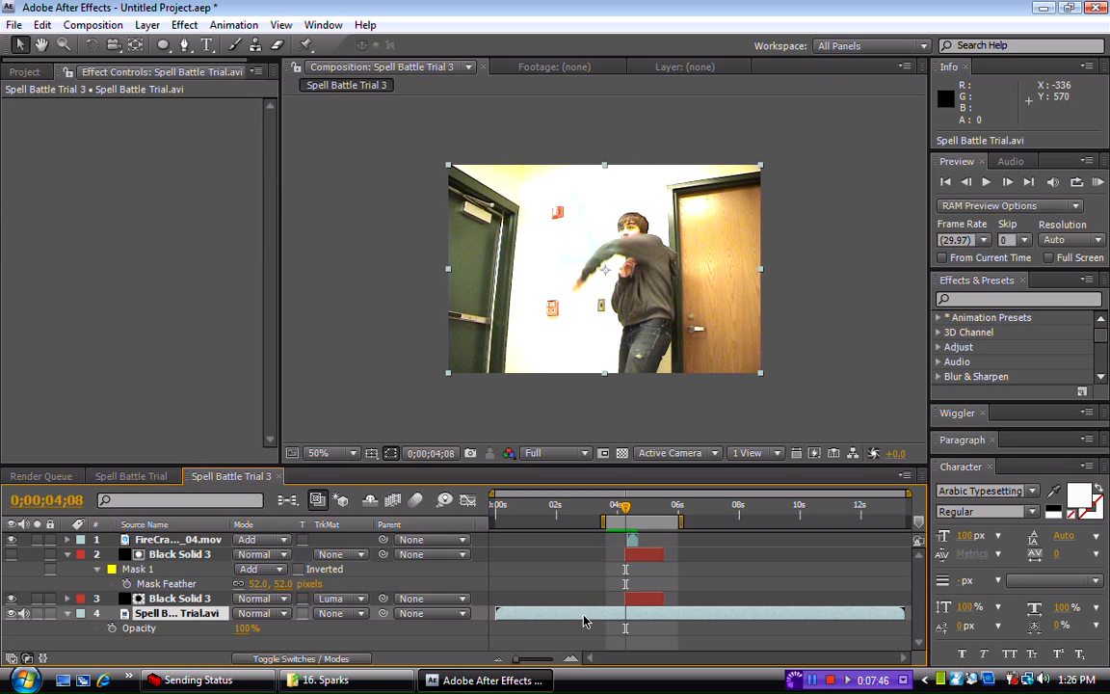
{"action": "key", "text": "ctrl+c"}
{"action": "left_click", "coordinate": [67, 614]}
{"action": "key", "text": "ctrl+v"}
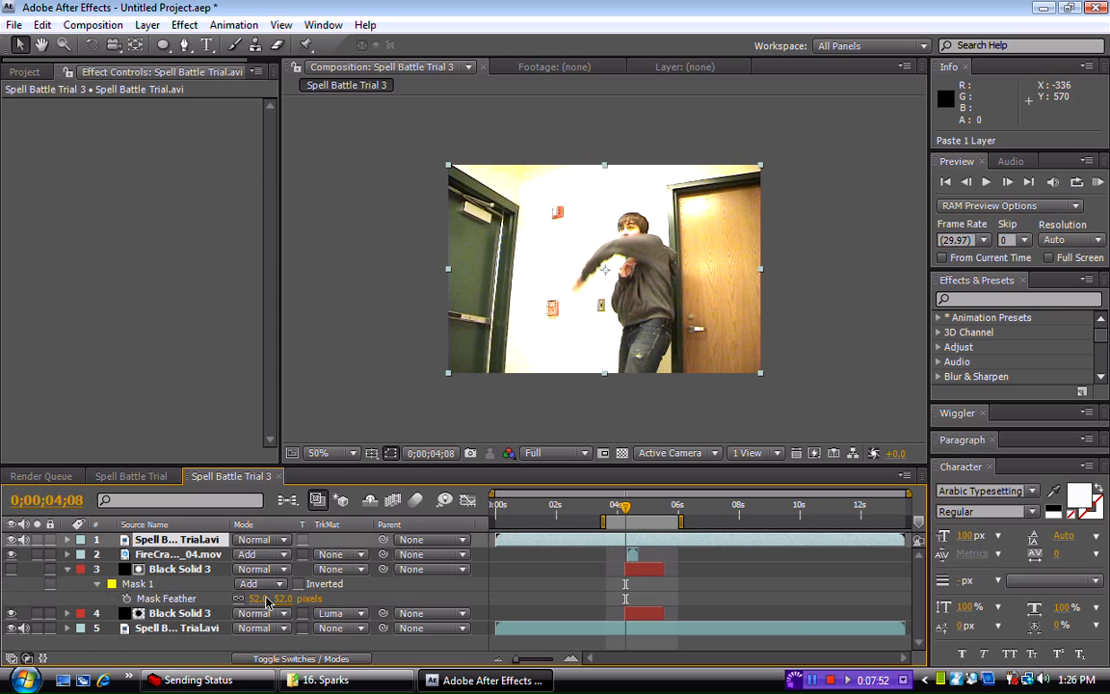
{"action": "left_click_drag", "start_coordinate": [177, 543], "coordinate": [180, 624]}
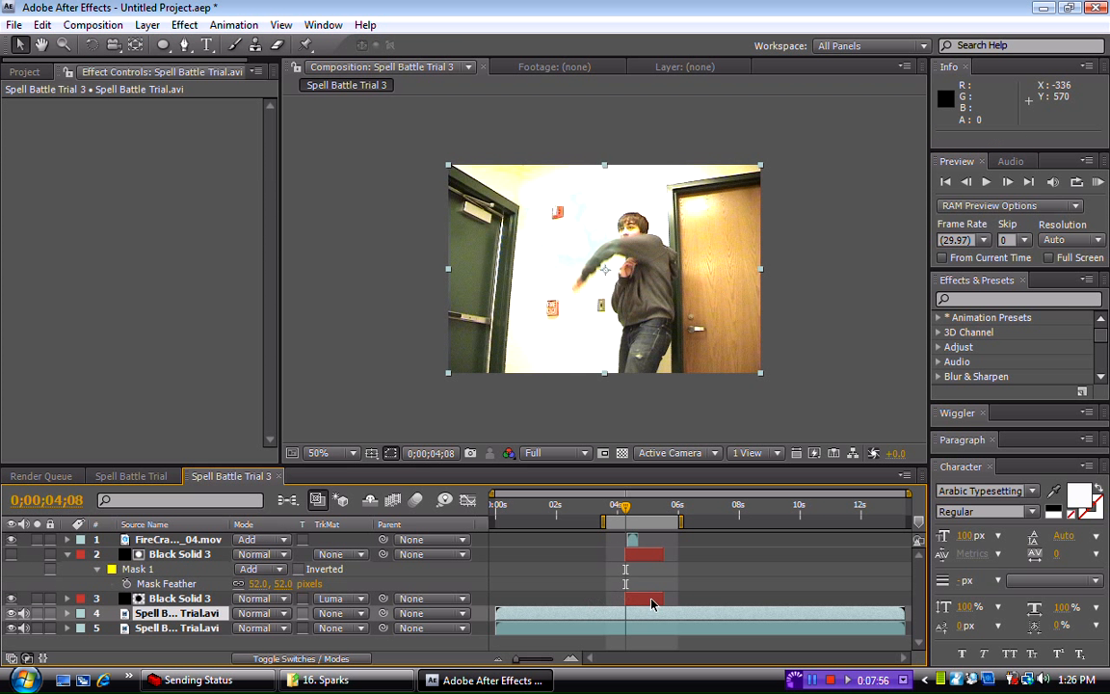
- Trim the start of the duplicated Spell Battle Trial.avi layer to 0;00;04;04
{"action": "key", "text": "Page_Up"}
{"action": "key", "text": "Page_Up"}
{"action": "key", "text": "Page_Up"}
{"action": "key", "text": "Page_Up"}
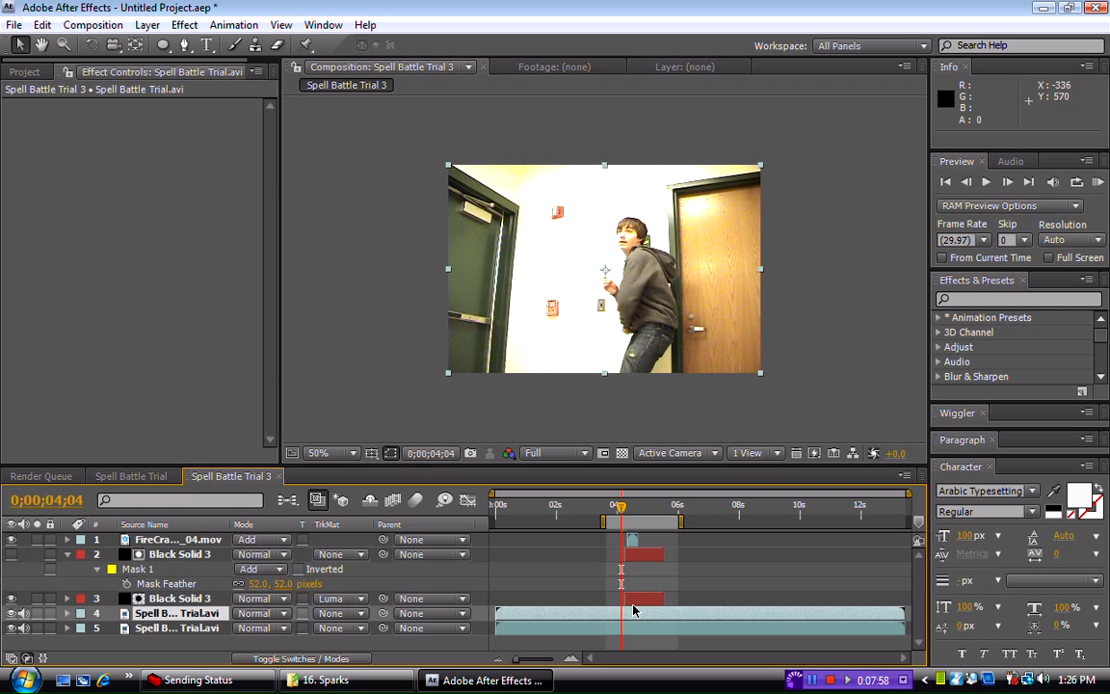
{"action": "key", "text": "alt+["}
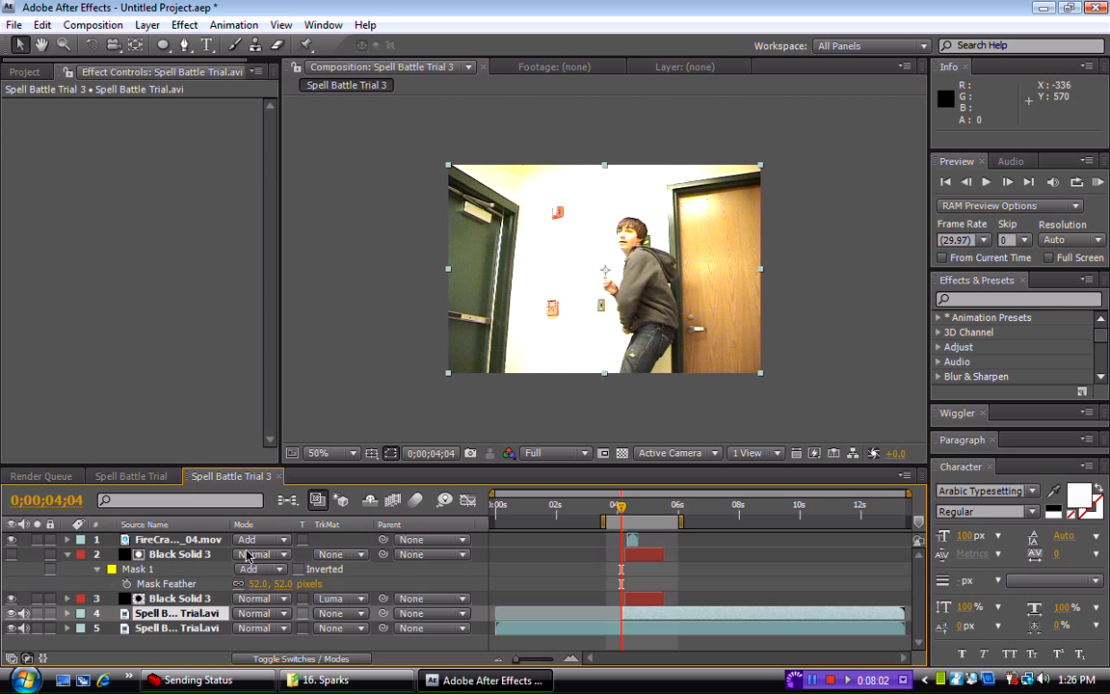
- Set the blending mode of the duplicated Spell Battle Trial.avi layer to Add
{"action": "left_click", "coordinate": [274, 618]}
{"action": "left_click", "coordinate": [285, 609]}
{"action": "left_click", "coordinate": [282, 618]}
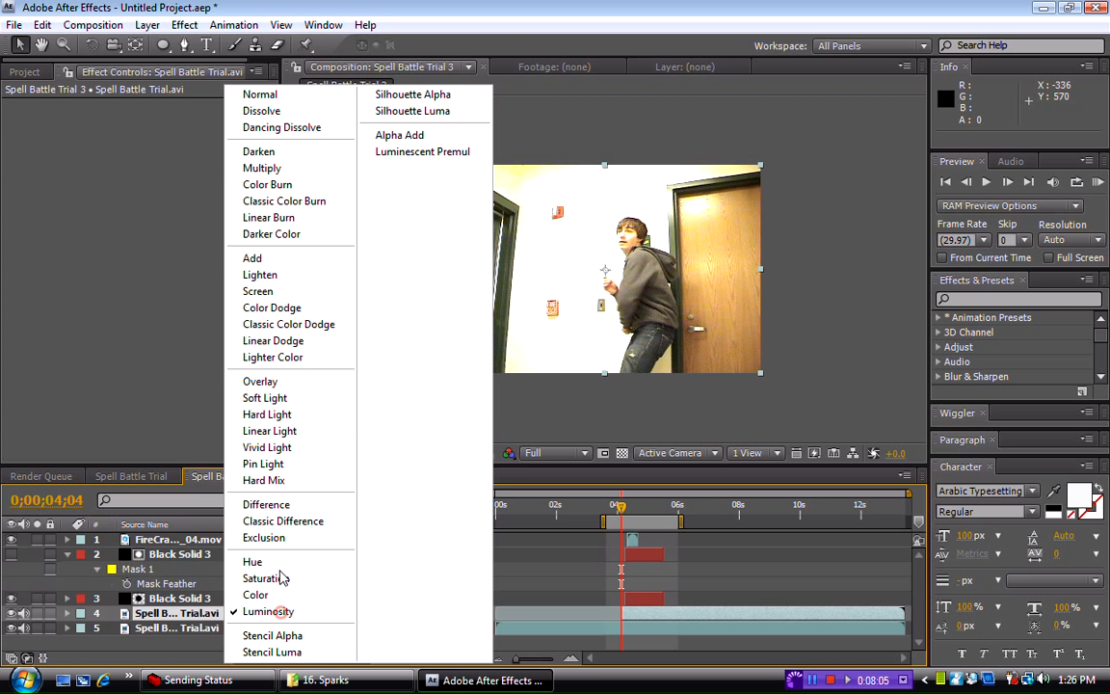
{"action": "left_click", "coordinate": [252, 256]}
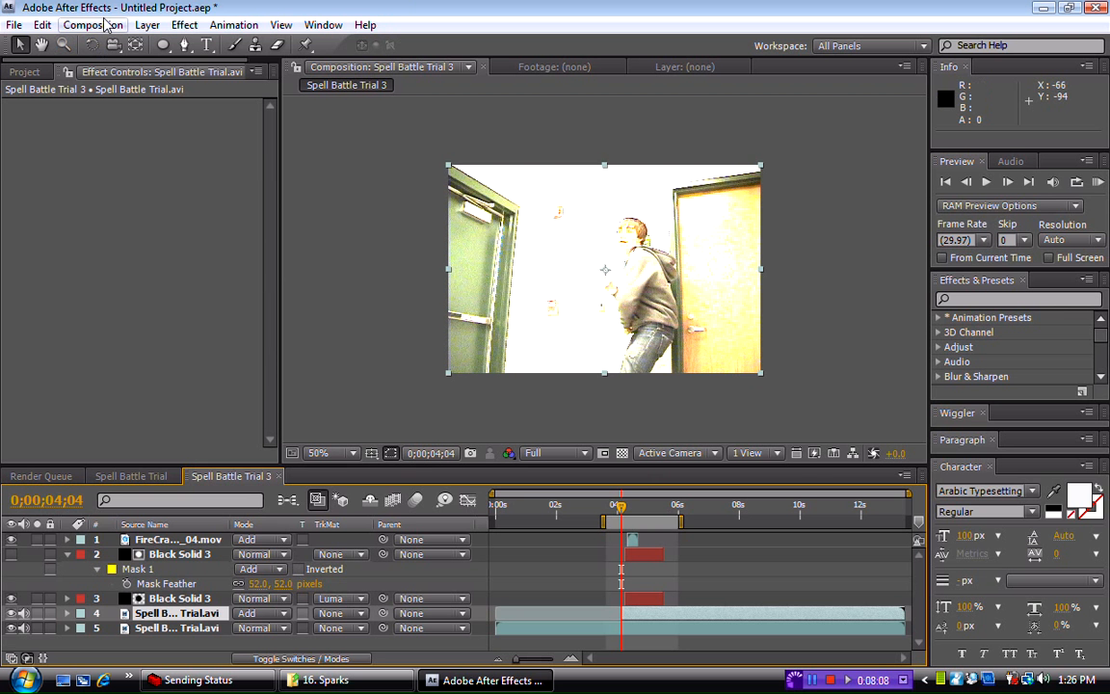
- Draw a large elliptical mask around the man and upper wall on the duplicated footage layer and feather it 304 pixels
{"action": "left_click", "coordinate": [162, 45]}
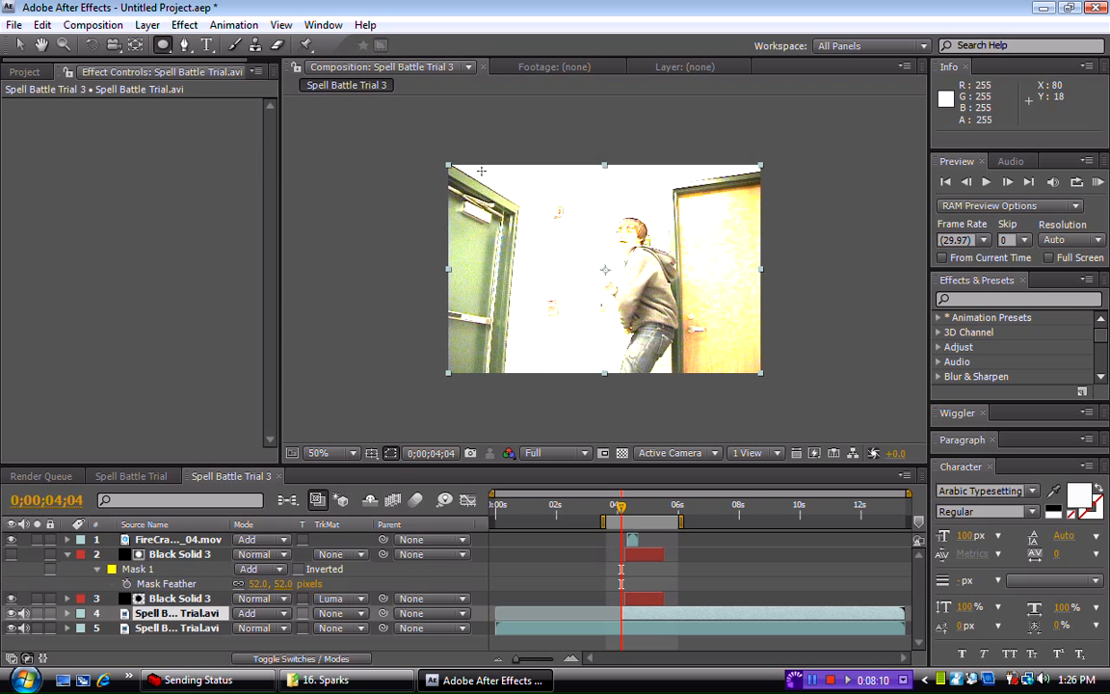
{"action": "left_click_drag", "start_coordinate": [428, 103], "coordinate": [808, 348]}
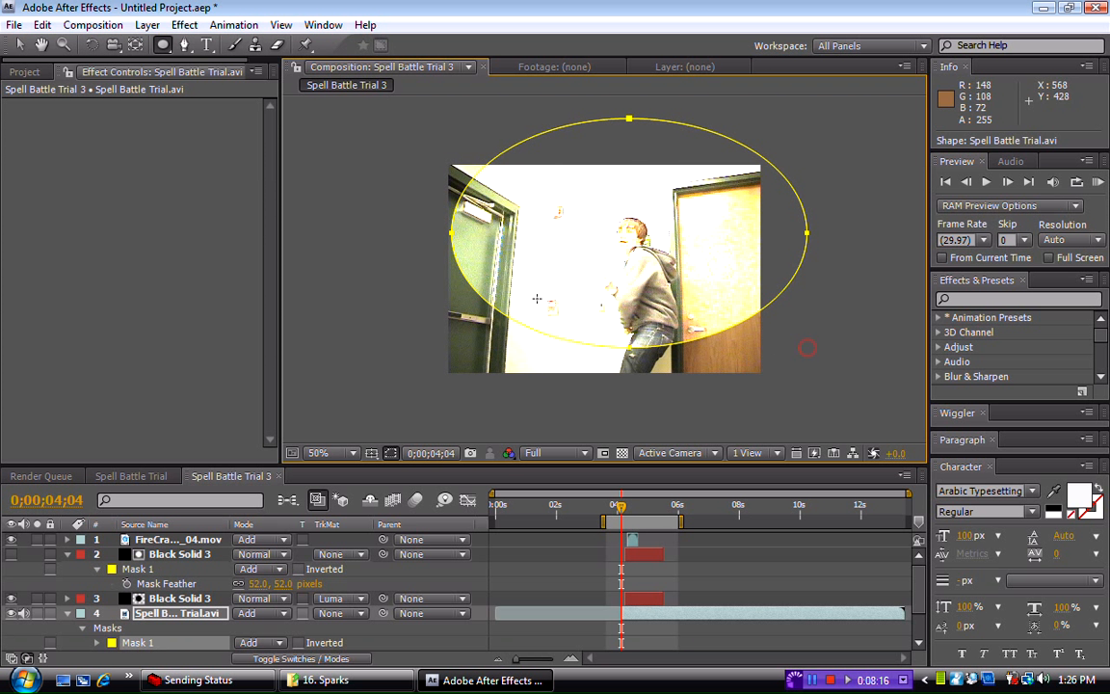
{"action": "key", "text": "f"}
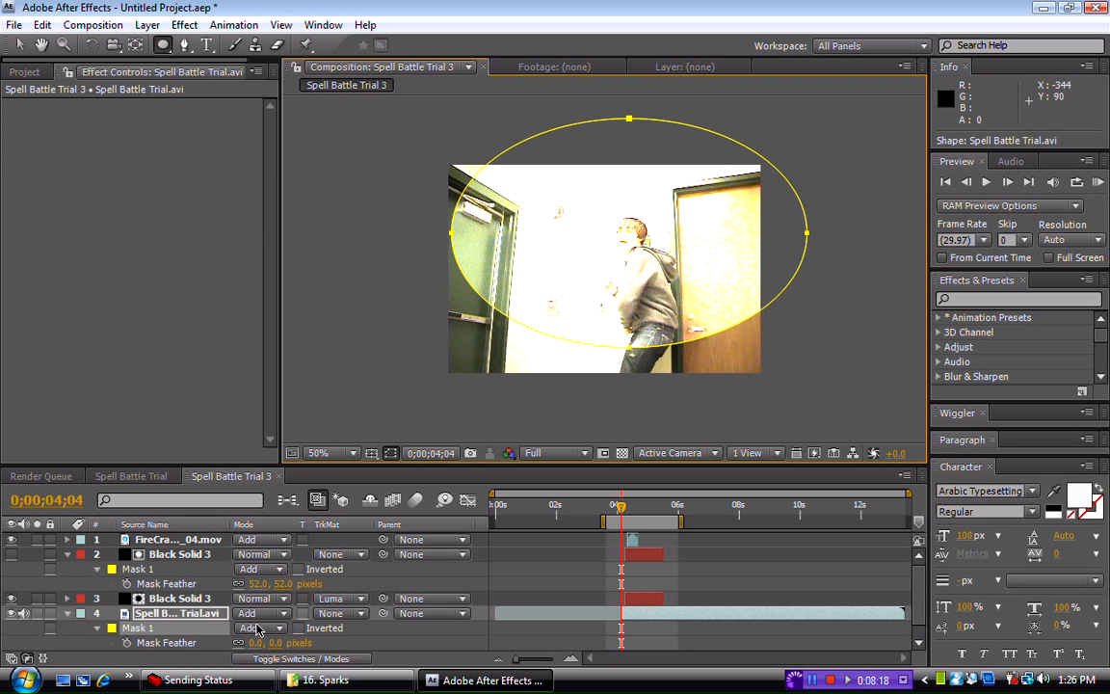
{"action": "left_click_drag", "start_coordinate": [258, 646], "coordinate": [501, 628]}
- Apply the Tint effect to the duplicated footage layer with Map White To set to green 0E9227
{"action": "left_click", "coordinate": [184, 25]}
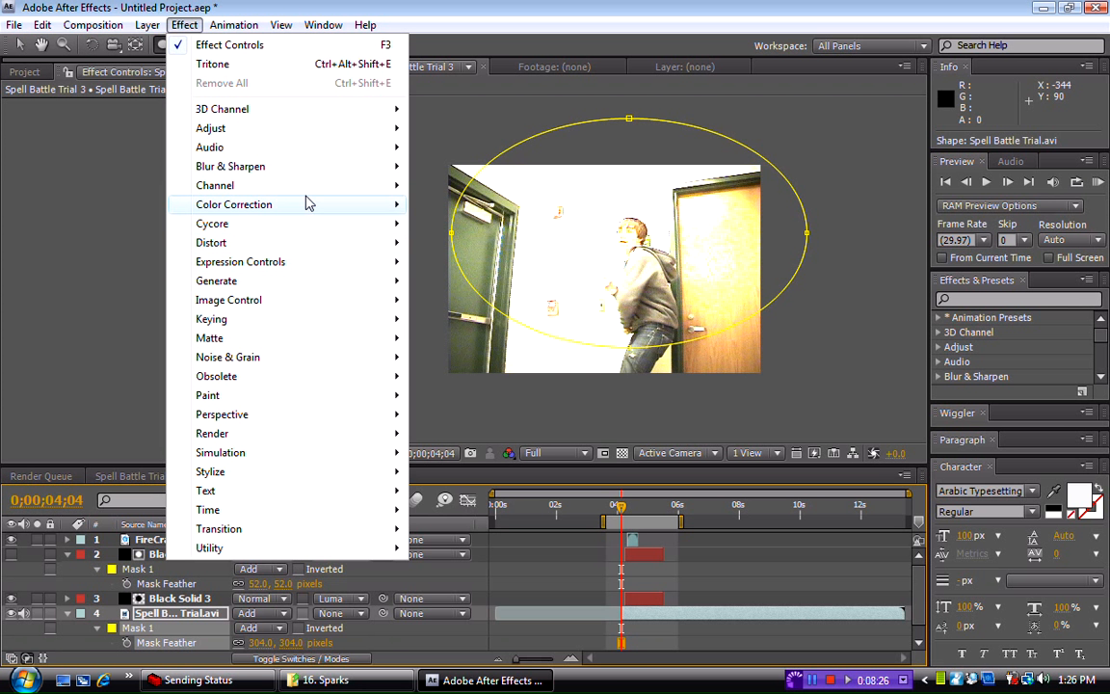
{"action": "mouse_move", "coordinate": [305, 204]}
{"action": "left_click", "coordinate": [445, 661]}
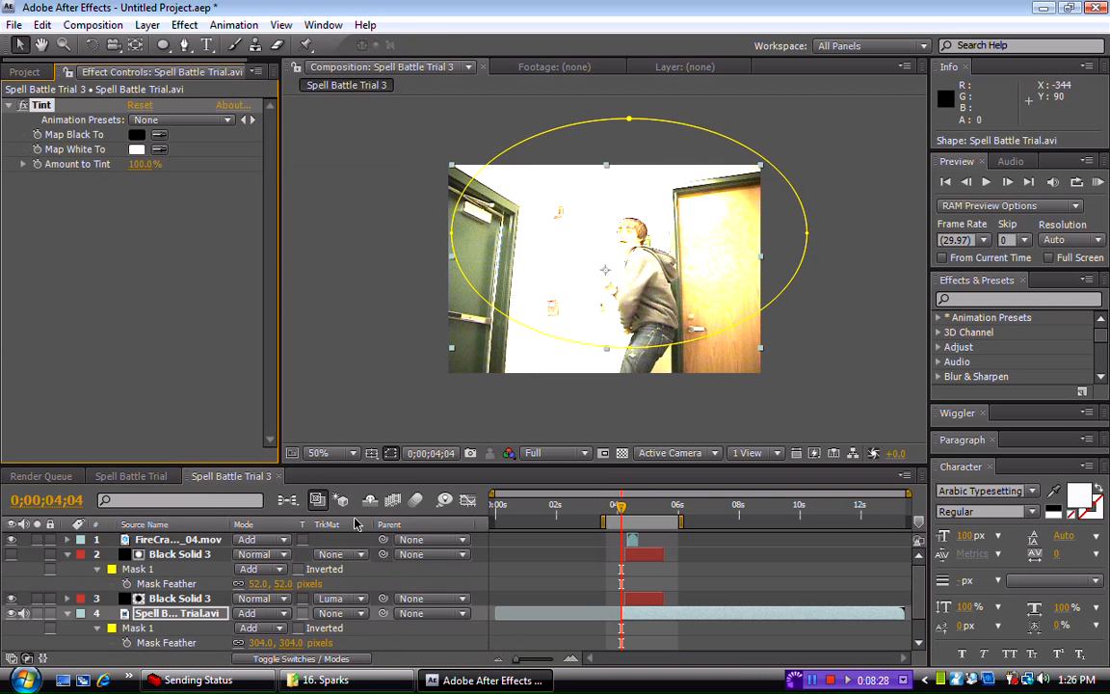
{"action": "left_click", "coordinate": [137, 149]}
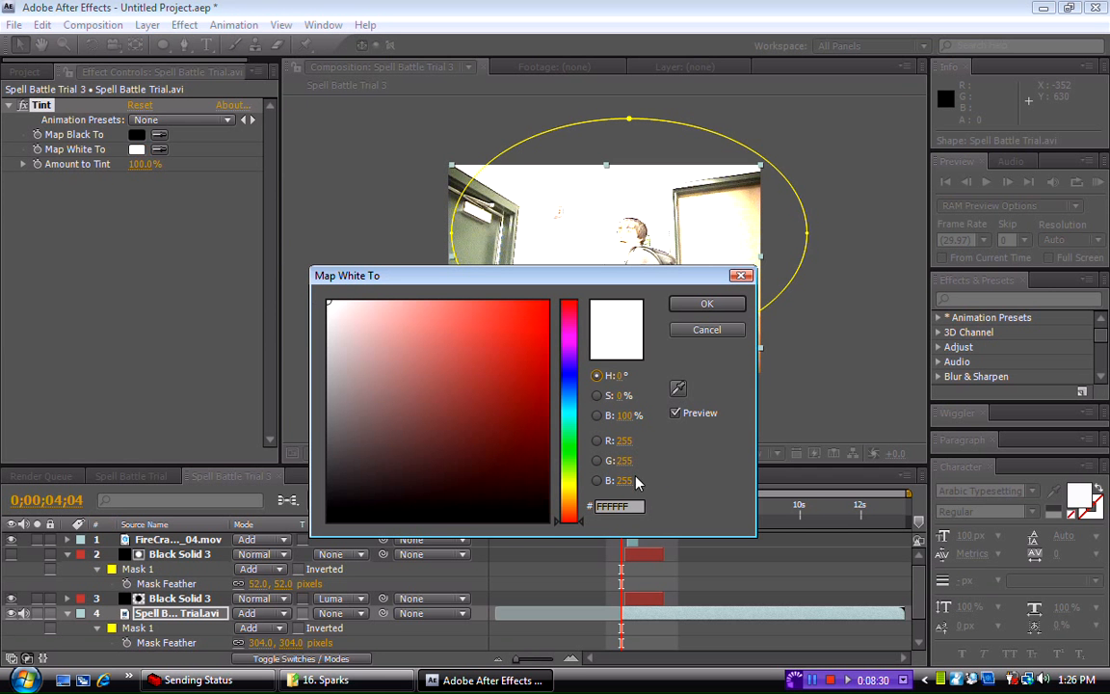
{"action": "left_click", "coordinate": [574, 443]}
{"action": "left_click_drag", "start_coordinate": [524, 388], "coordinate": [528, 394]}
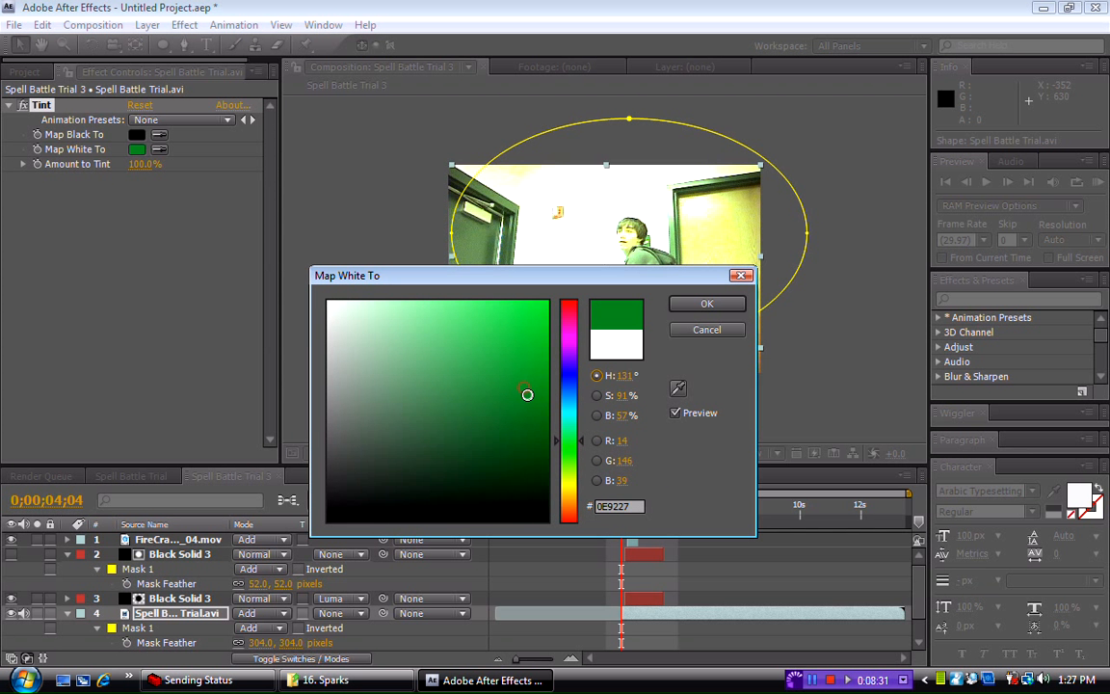
{"action": "left_click", "coordinate": [733, 303]}
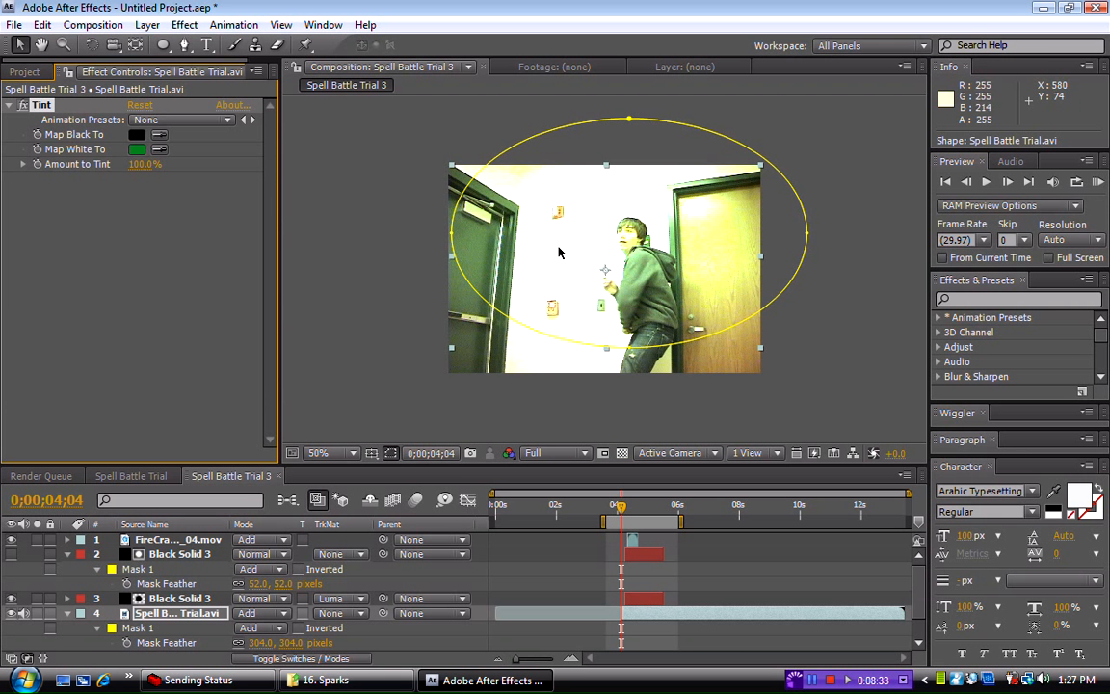
- Add an opacity keyframe of 0% to the duplicated footage layer at 0;00;04;07
{"action": "key", "text": "space"}
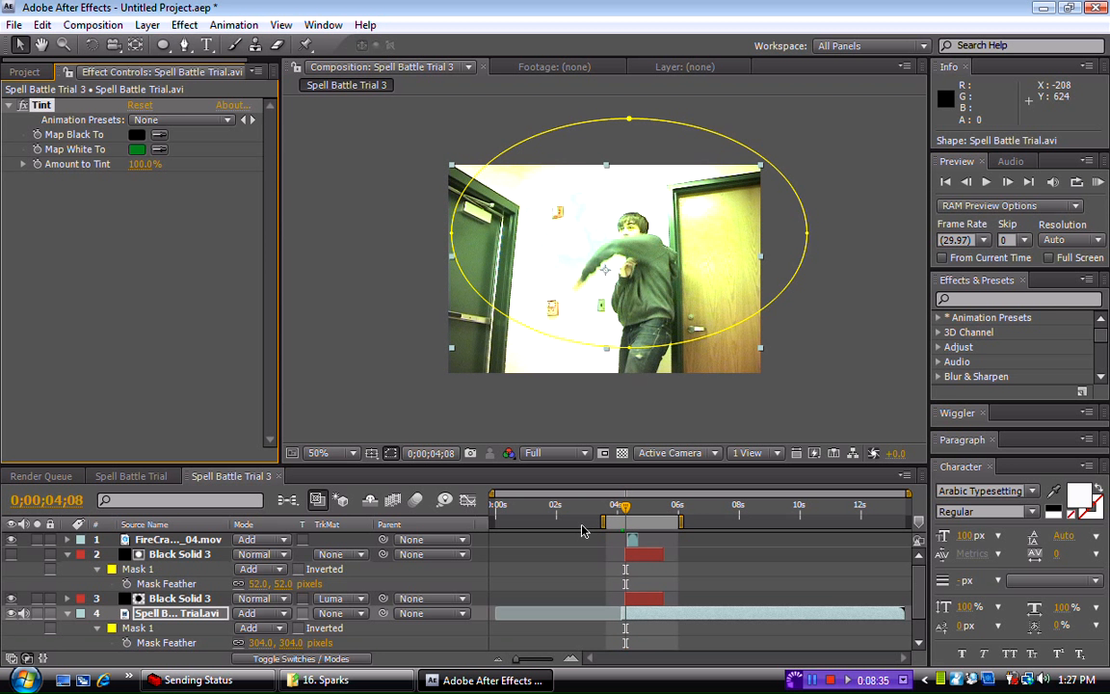
{"action": "key", "text": "Page_Up"}
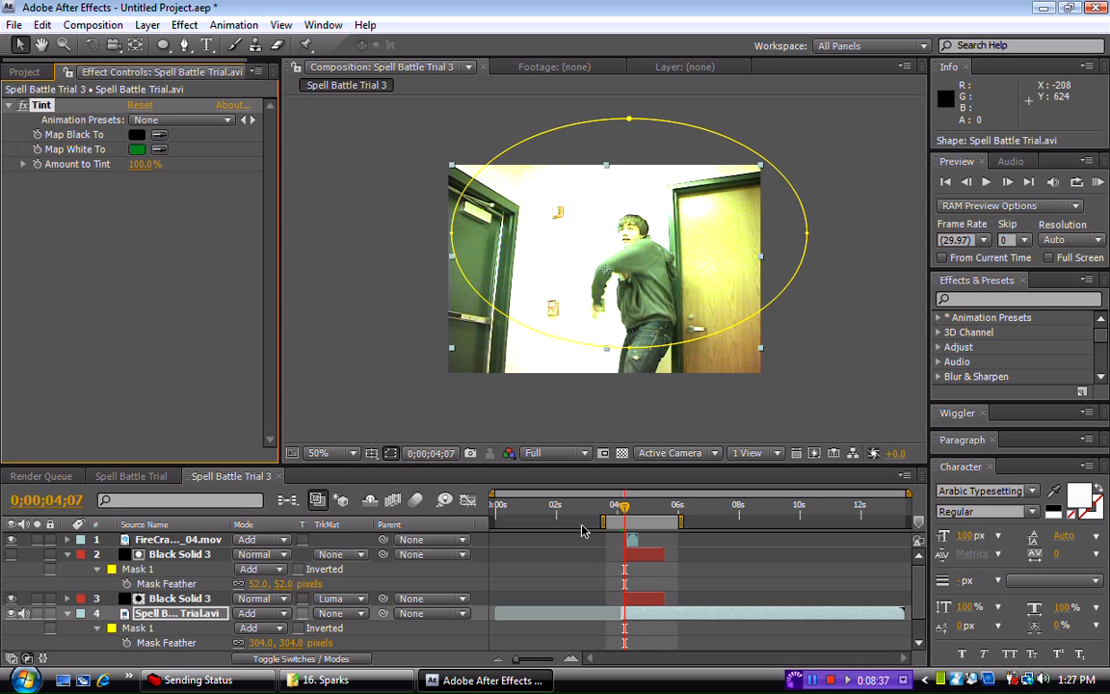
{"action": "key", "text": "t"}
{"action": "left_click", "coordinate": [111, 627]}
{"action": "left_click_drag", "start_coordinate": [243, 628], "coordinate": [43, 627]}
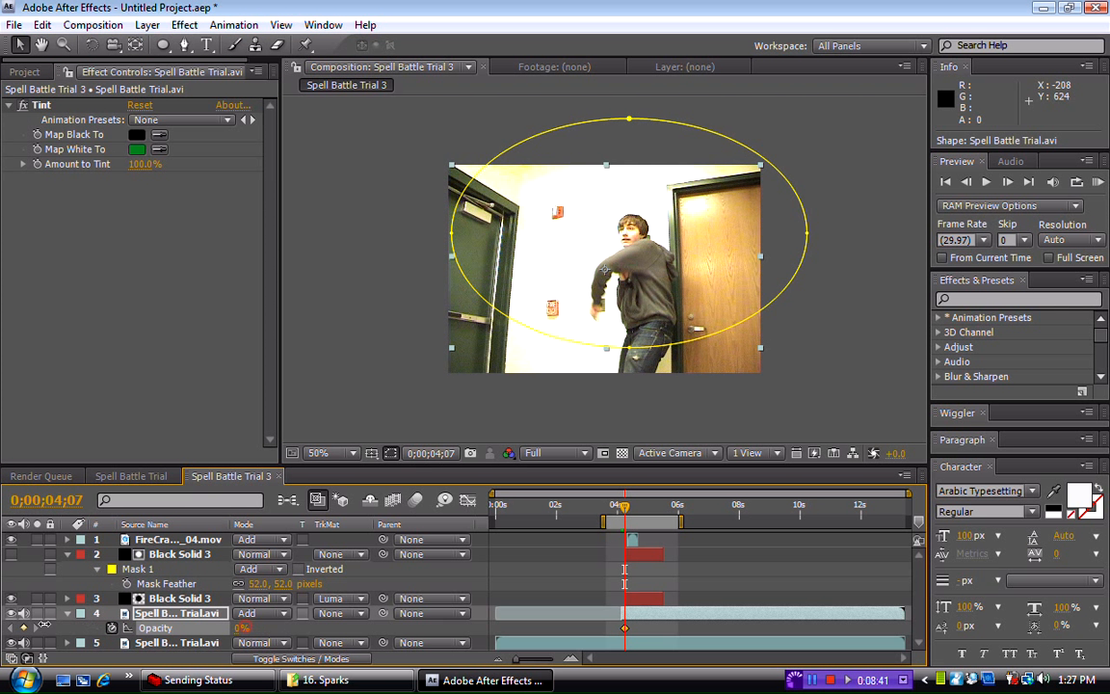
- Keyframe the duplicated footage layer's opacity to 35% at 0;00;04;08 and 100% at 0;00;04;10
{"action": "key", "text": "Page_Down"}
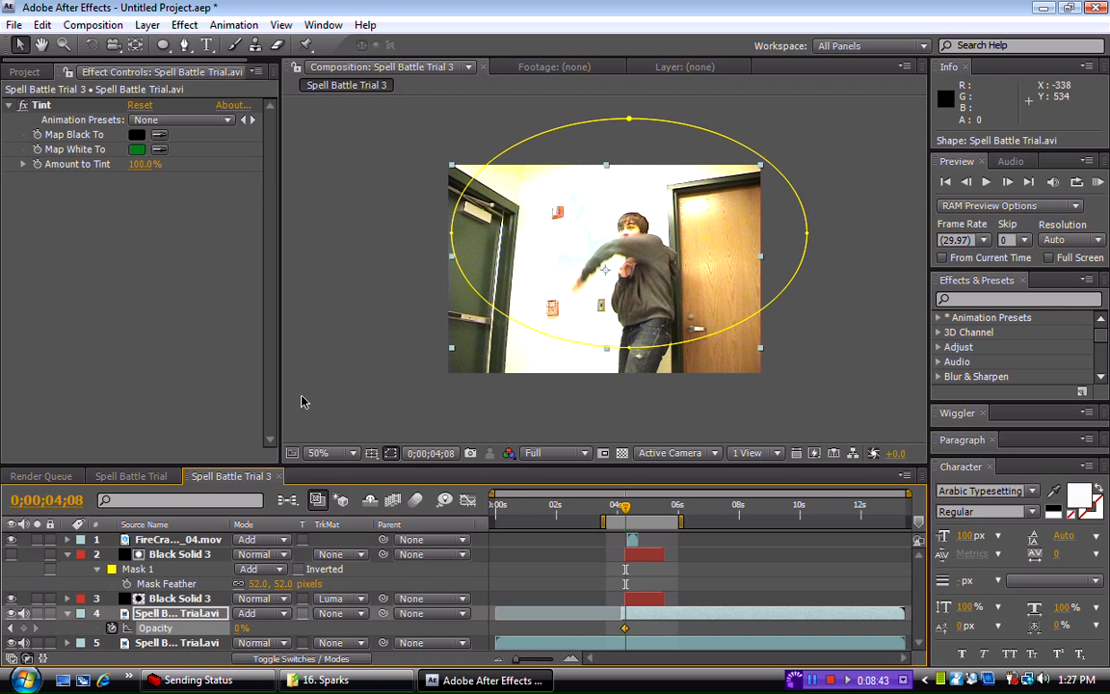
{"action": "left_click_drag", "start_coordinate": [243, 627], "coordinate": [255, 619]}
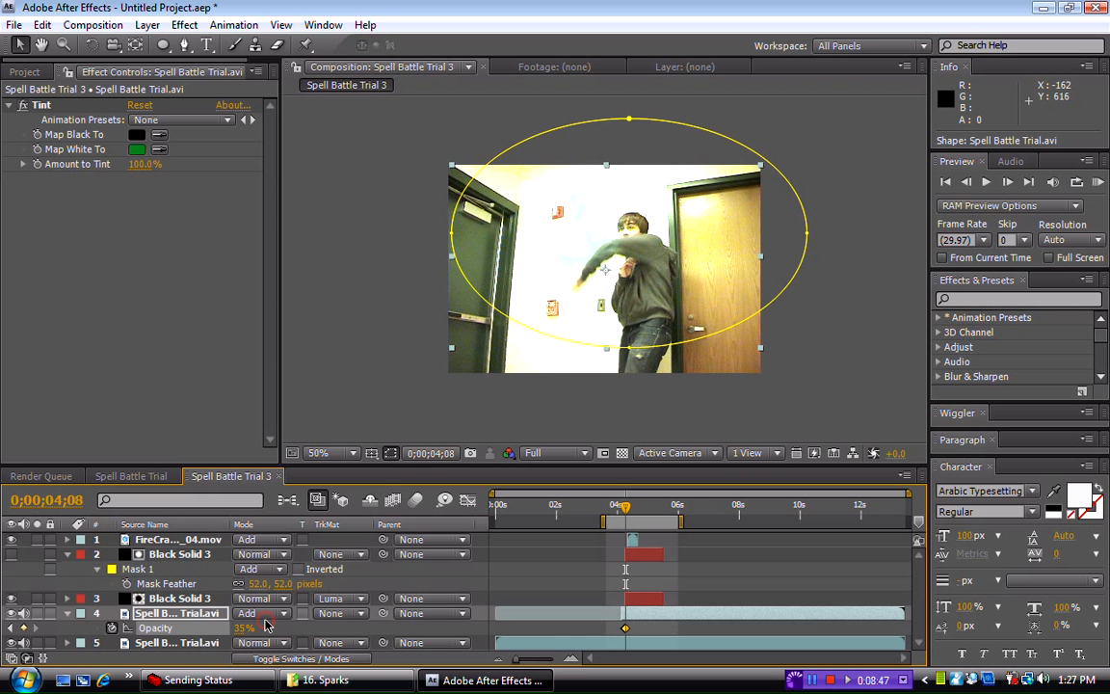
{"action": "key", "text": "Page_Down"}
{"action": "key", "text": "Page_Down"}
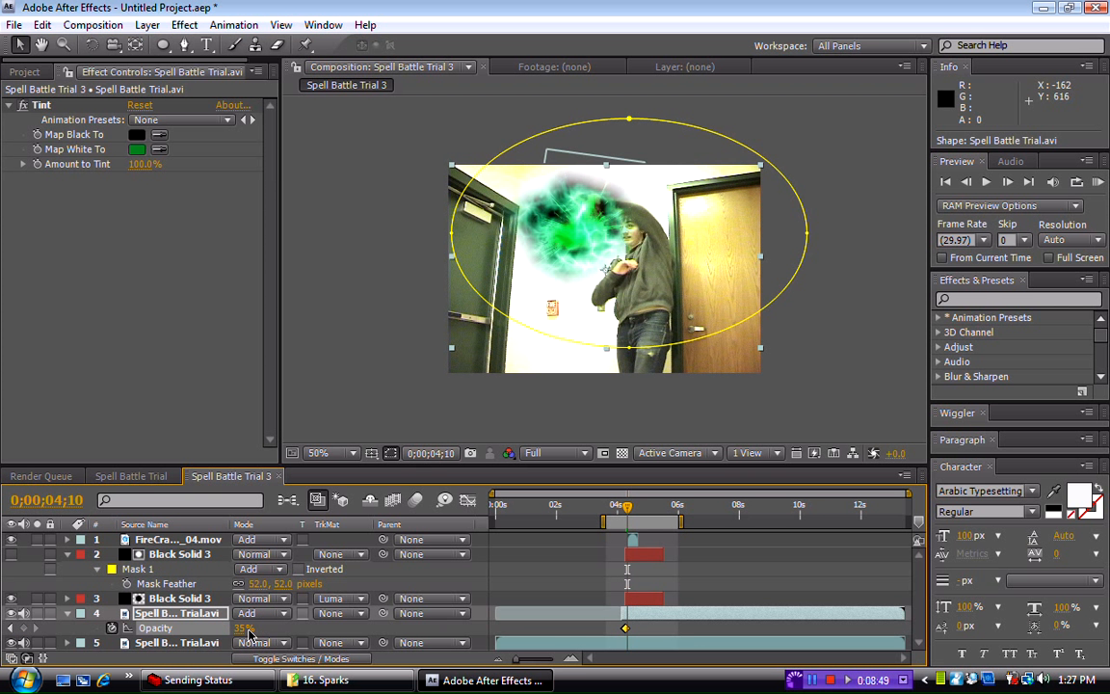
{"action": "left_click_drag", "start_coordinate": [242, 631], "coordinate": [446, 633]}
- Keyframe the duplicated footage layer's opacity down to 4% at 0;00;04;14
{"action": "key", "text": "Page_Down"}
{"action": "key", "text": "Page_Down"}
{"action": "key", "text": "Page_Down"}
{"action": "key", "text": "Page_Down"}
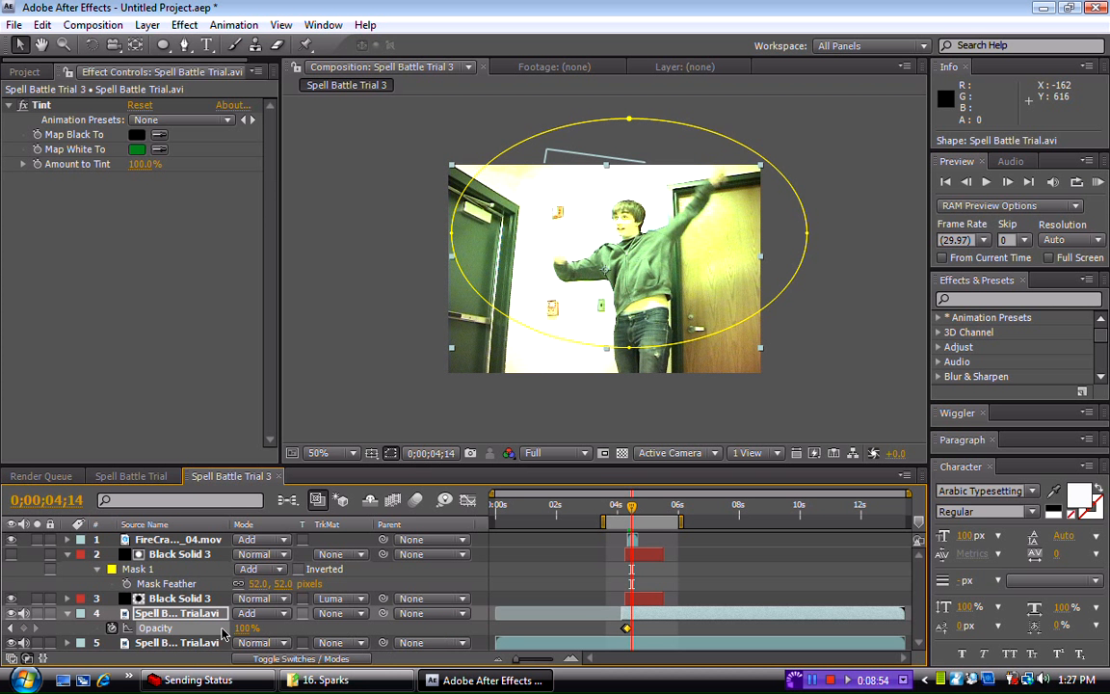
- Review the green flash frame by frame around the opacity keyframes up to 0;00;04;17, then deselect the layer
{"action": "key", "text": "Page_Up"}
{"action": "key", "text": "Page_Up"}
{"action": "key", "text": "Page_Up"}
{"action": "key", "text": "Page_Up"}
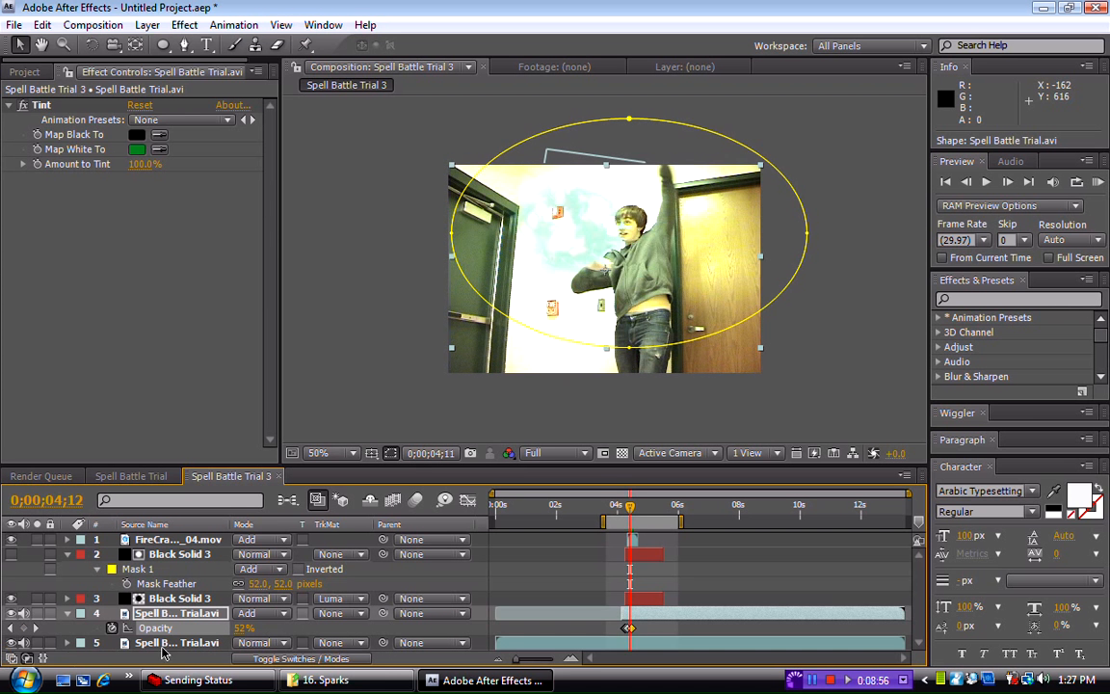
{"action": "key", "text": "Page_Down"}
{"action": "key", "text": "Page_Down"}
{"action": "key", "text": "Page_Down"}
{"action": "key", "text": "Page_Down"}
{"action": "key", "text": "Page_Down"}
{"action": "key", "text": "Page_Down"}
{"action": "key", "text": "Page_Down"}
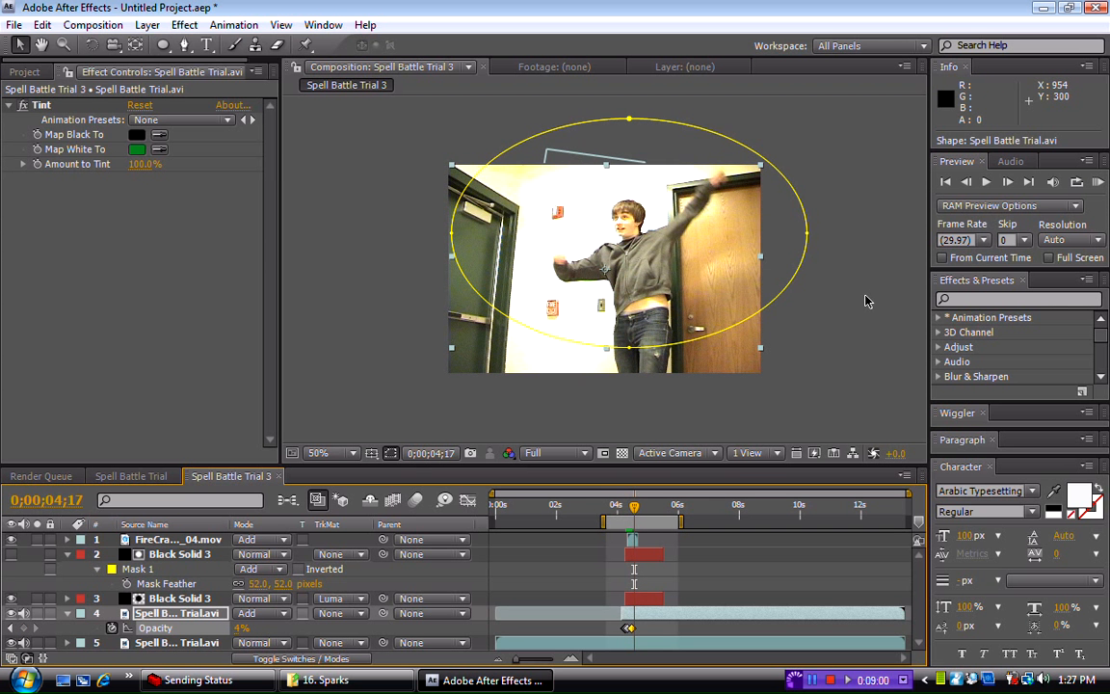
{"action": "left_click", "coordinate": [818, 280]}
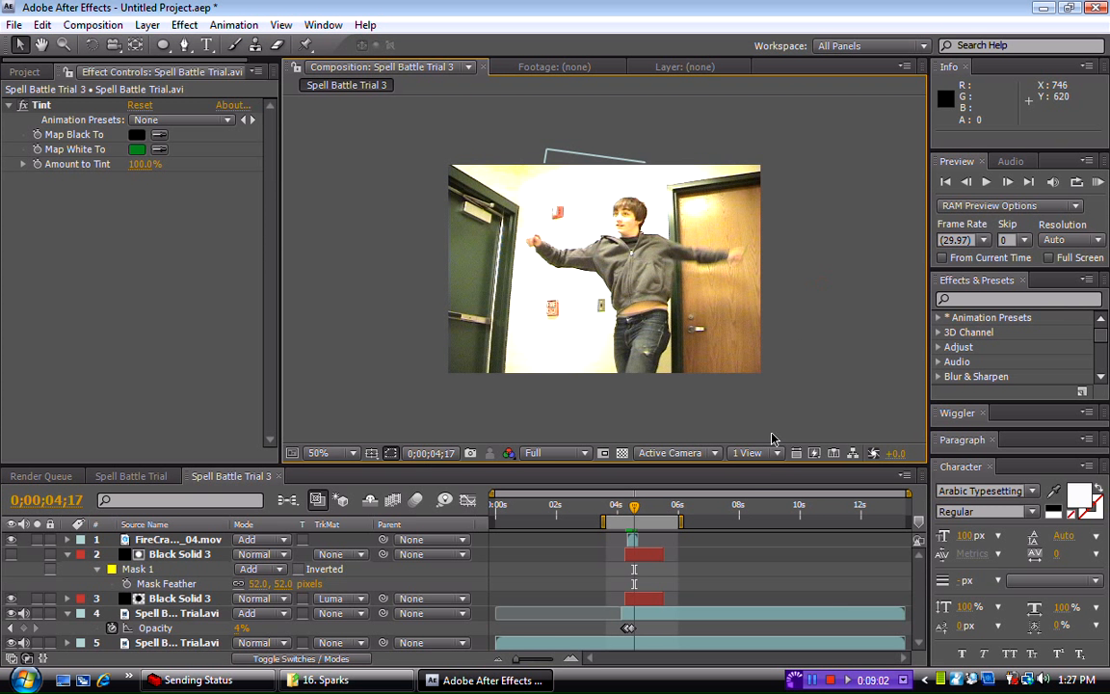